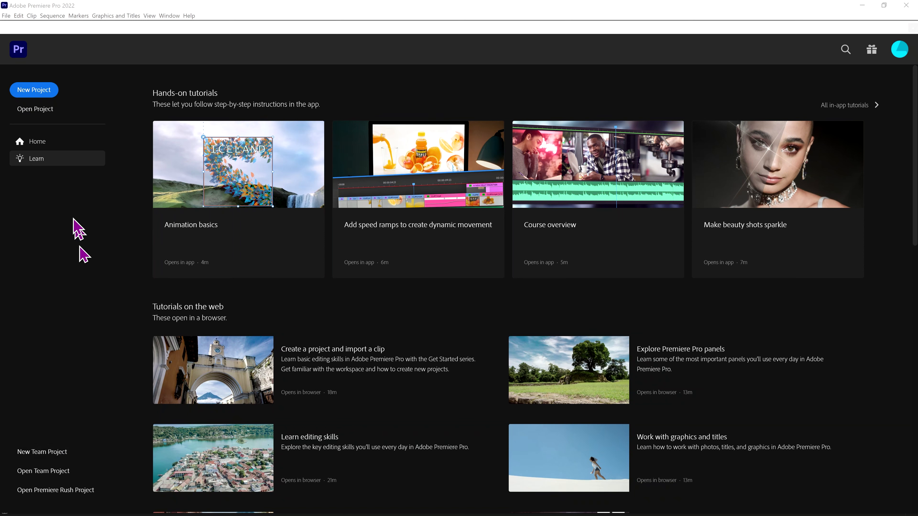
left_click(5, 16)
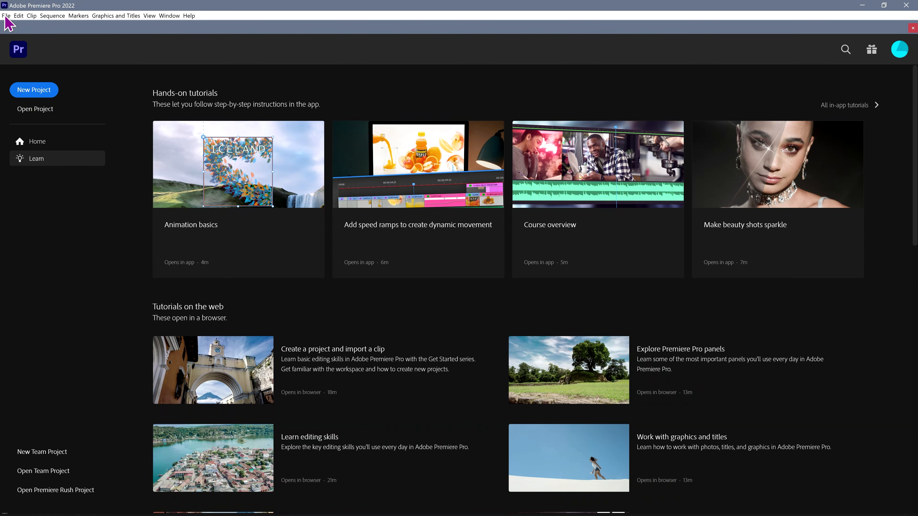
left_click(6, 16)
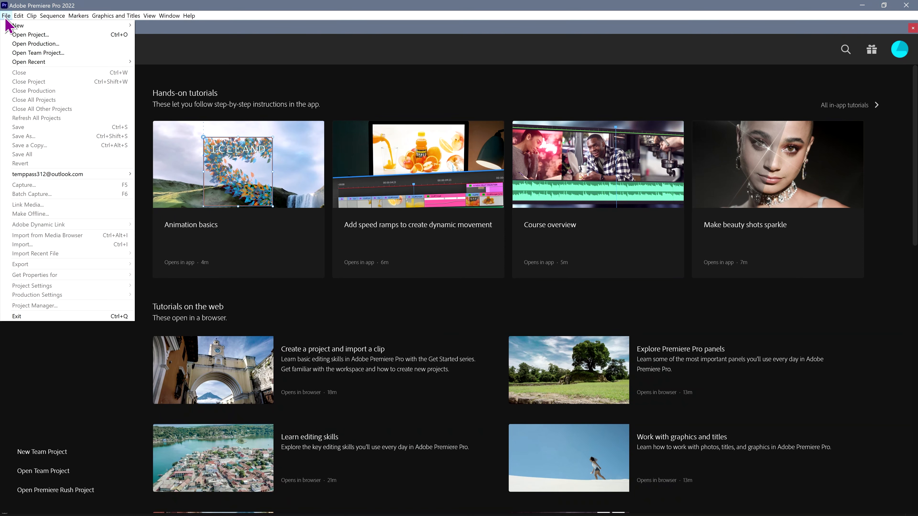
mouse_move(19, 25)
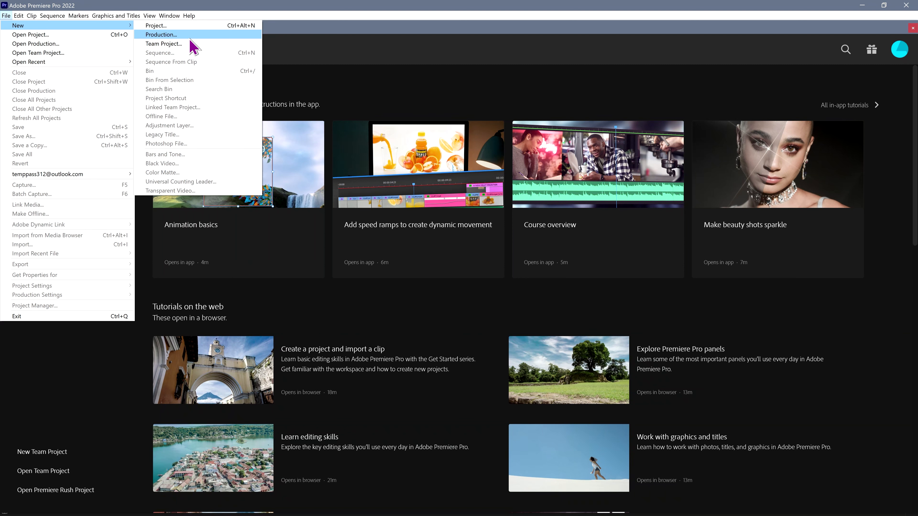
left_click(375, 14)
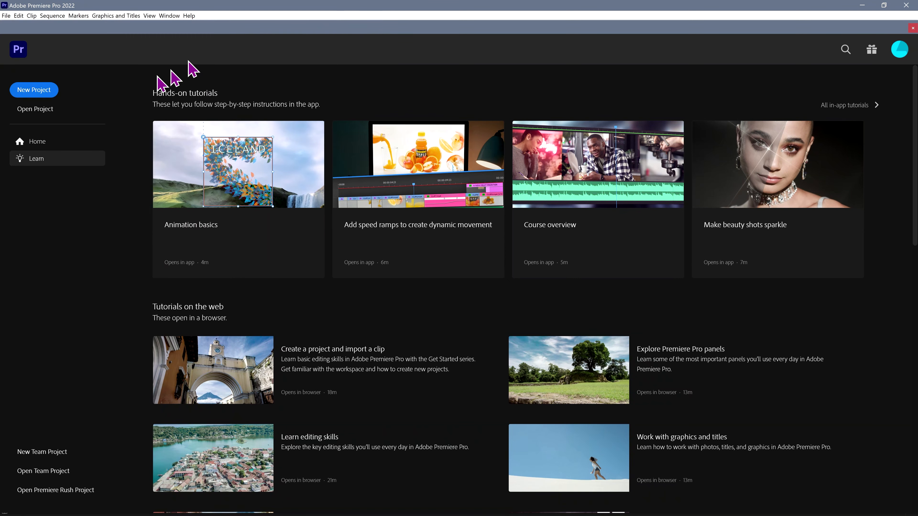
Create a new project named "Title" without importing any media
left_click(34, 90)
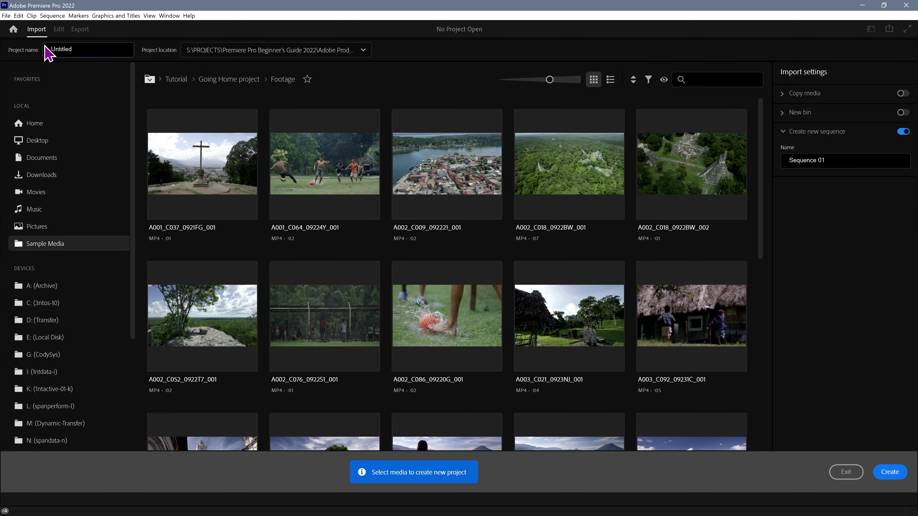
double_click(61, 48)
type("Title")
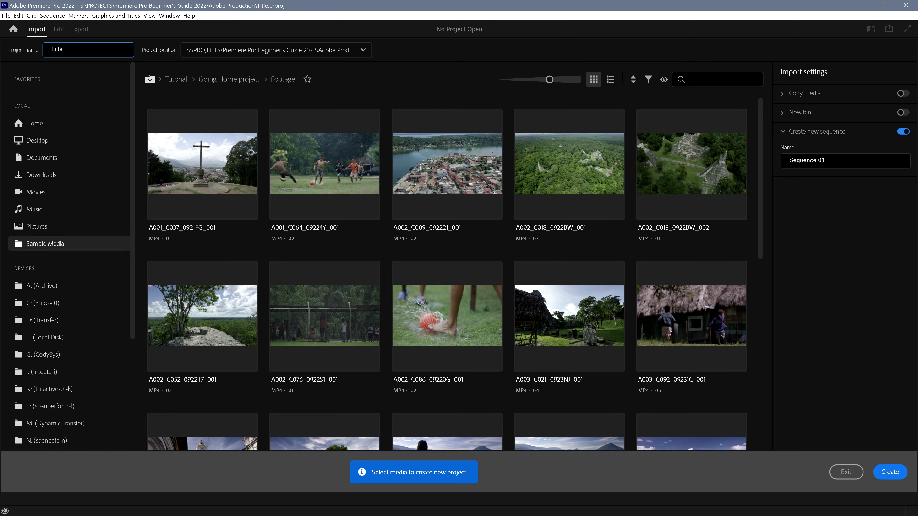
left_click(889, 472)
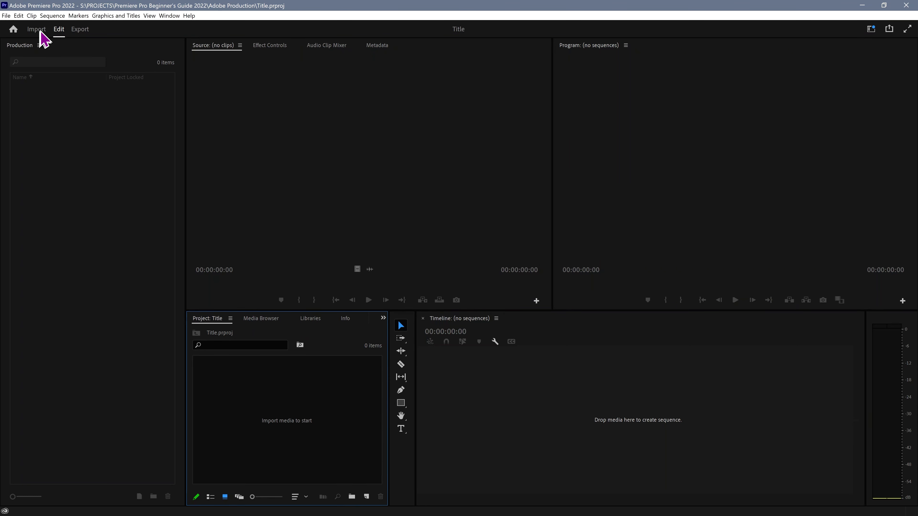
View the export page of the empty project and return to the editing page
left_click(81, 29)
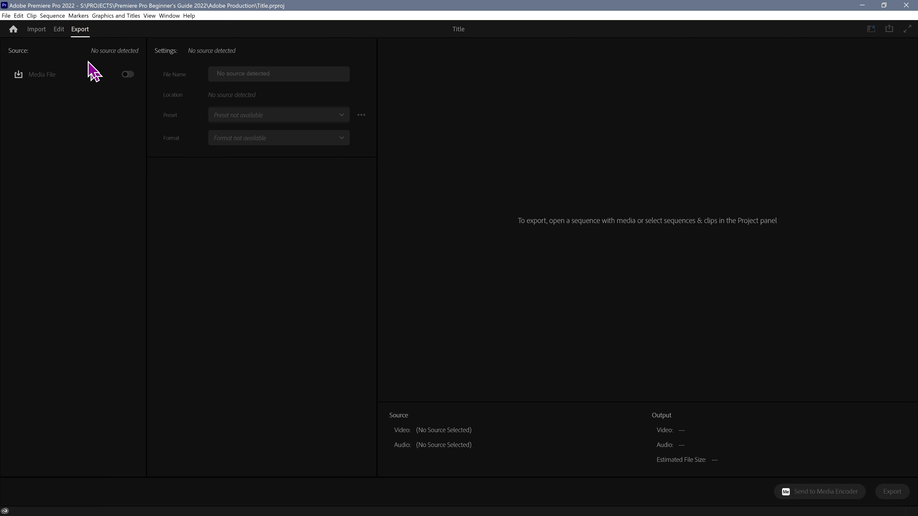
left_click(59, 31)
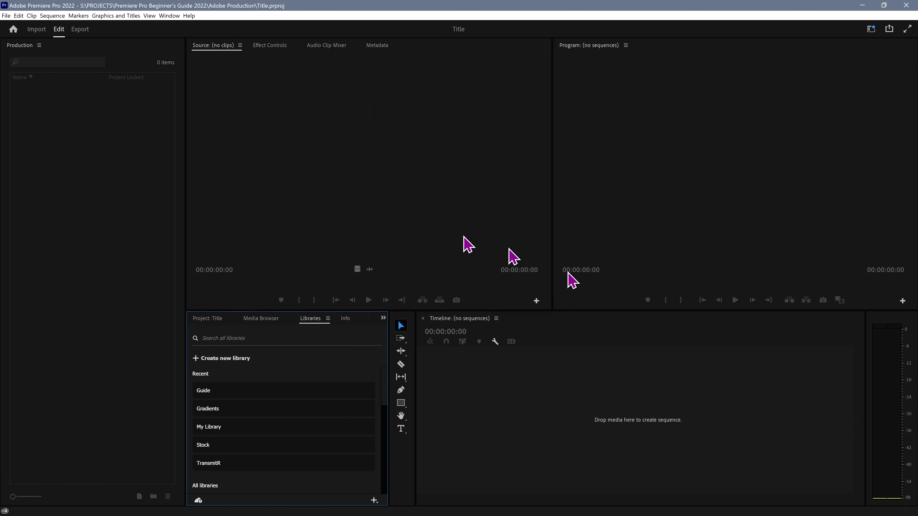
left_click(497, 167)
left_click(646, 163)
left_click(652, 353)
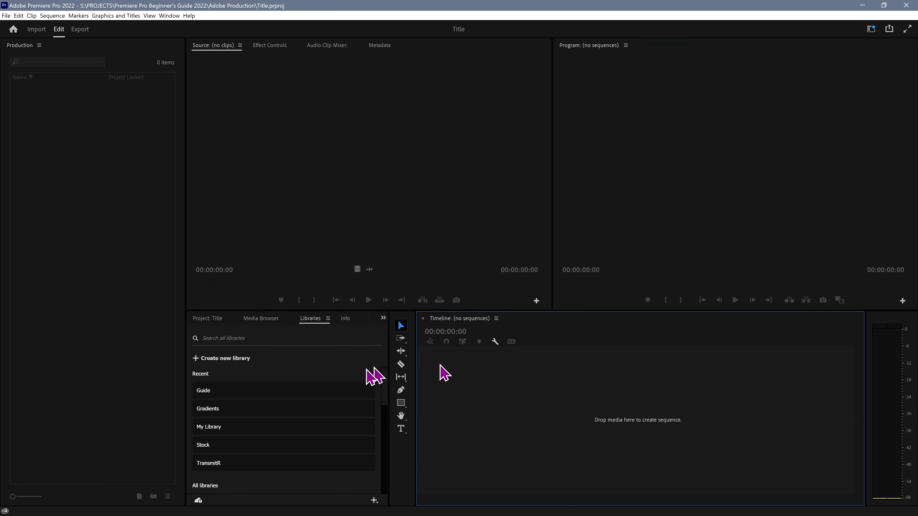
left_click(308, 375)
left_click(99, 268)
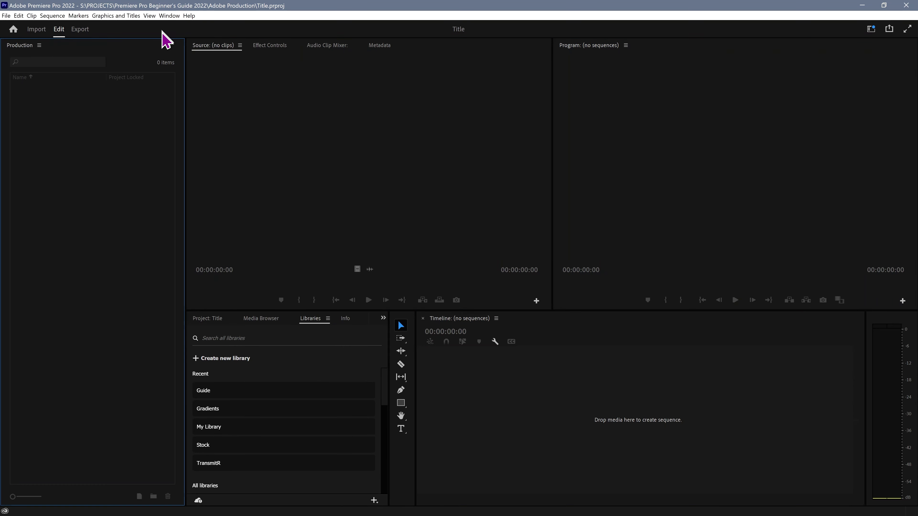
left_click(270, 137)
left_click(647, 108)
left_click(647, 345)
left_click(300, 362)
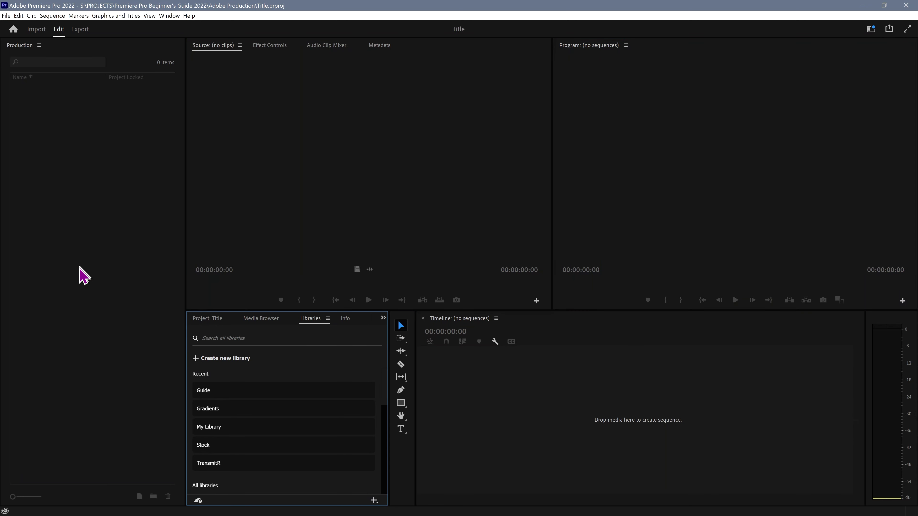
left_click(80, 270)
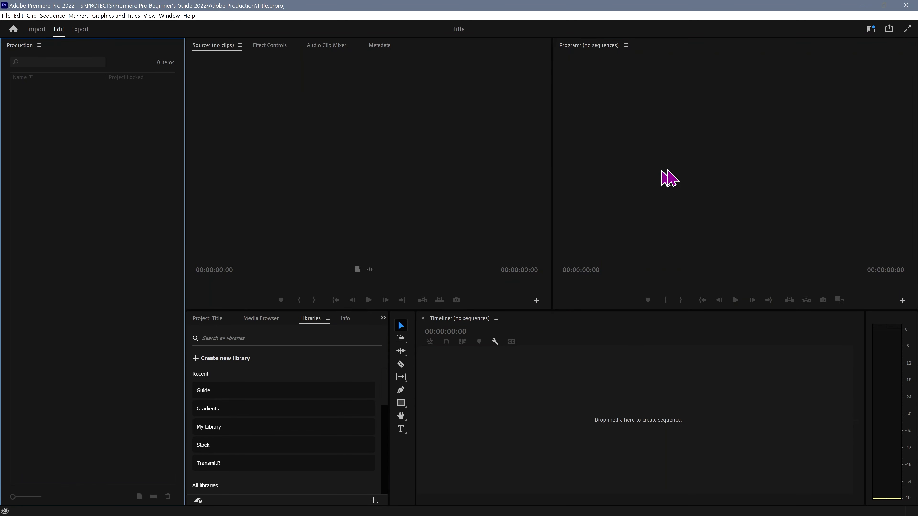
left_click(667, 179)
left_click(659, 384)
left_click(304, 236)
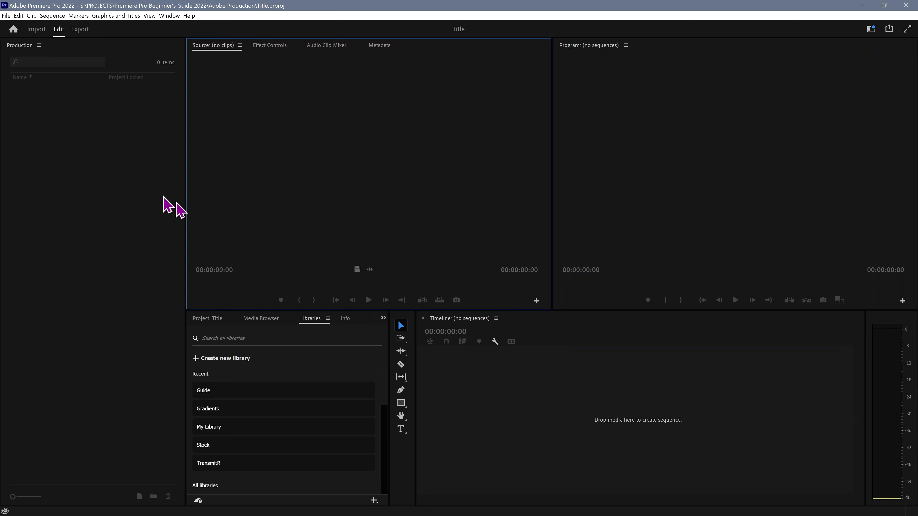
left_click(152, 206)
left_click(659, 366)
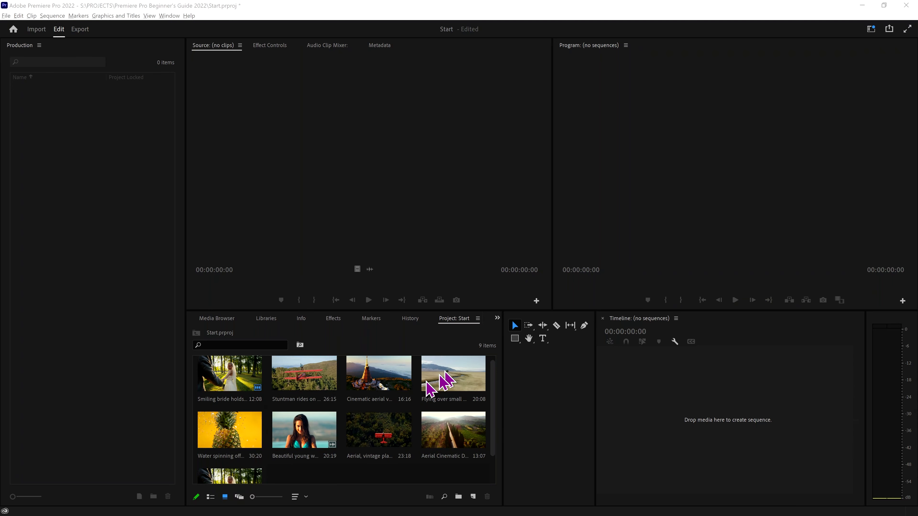
View the Start project's clips as a list and return to the thumbnail view
left_click(209, 498)
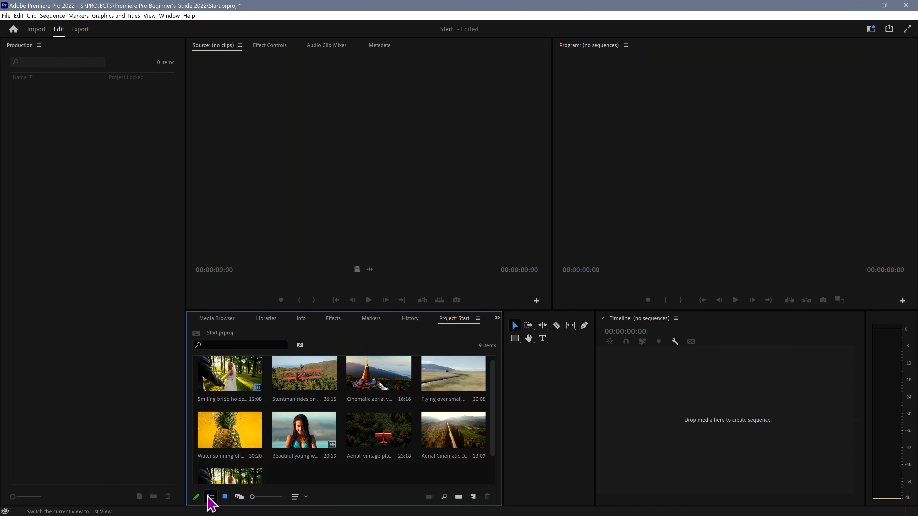
left_click(217, 496)
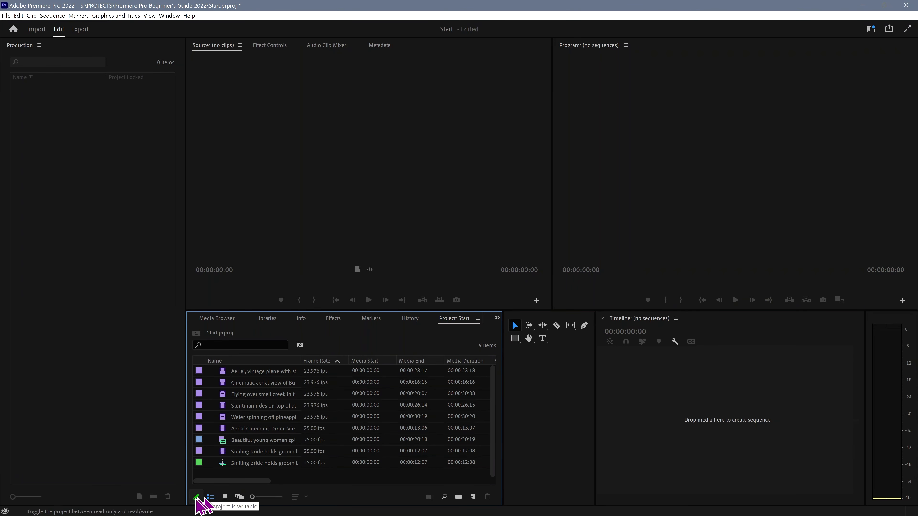
left_click(225, 497)
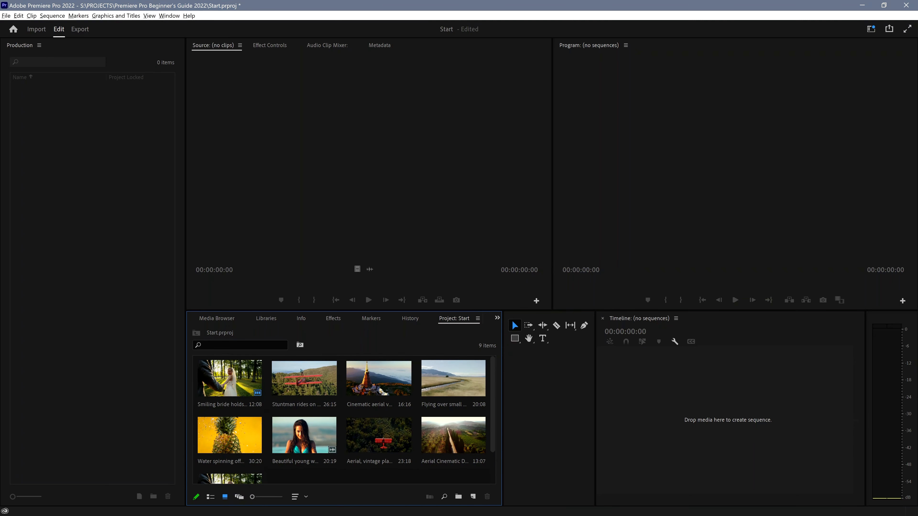
Import the "Intel GPUs Specs" video file into the Start project
left_click_drag(778, 275, 325, 467)
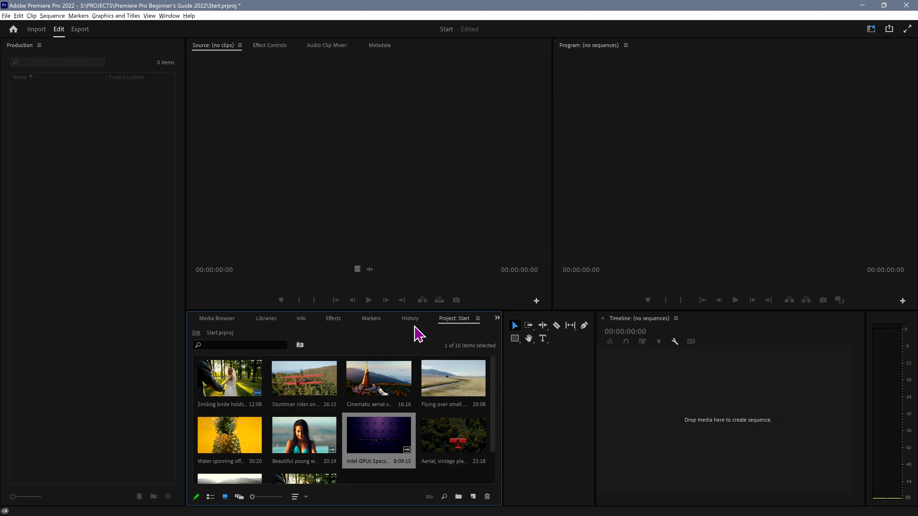
Browse the stock clips in the Guide library and return to the Start project's clips
left_click(497, 319)
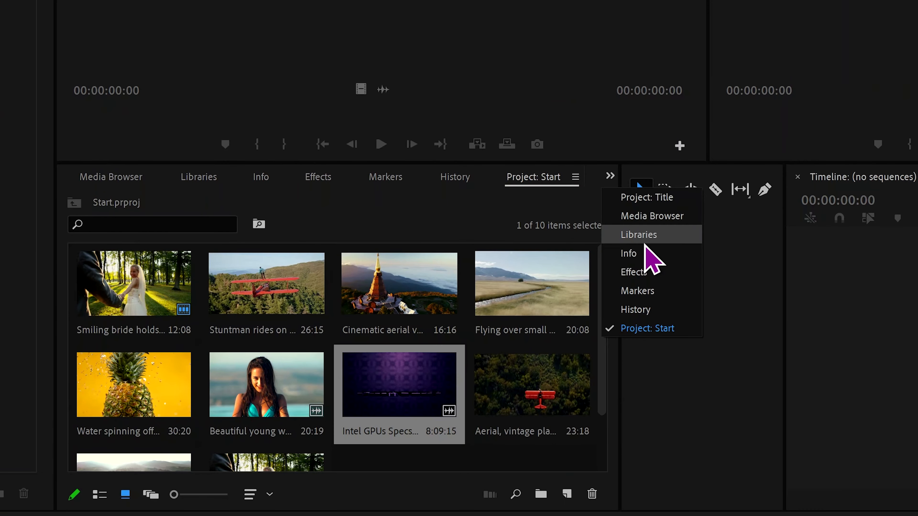
left_click(564, 250)
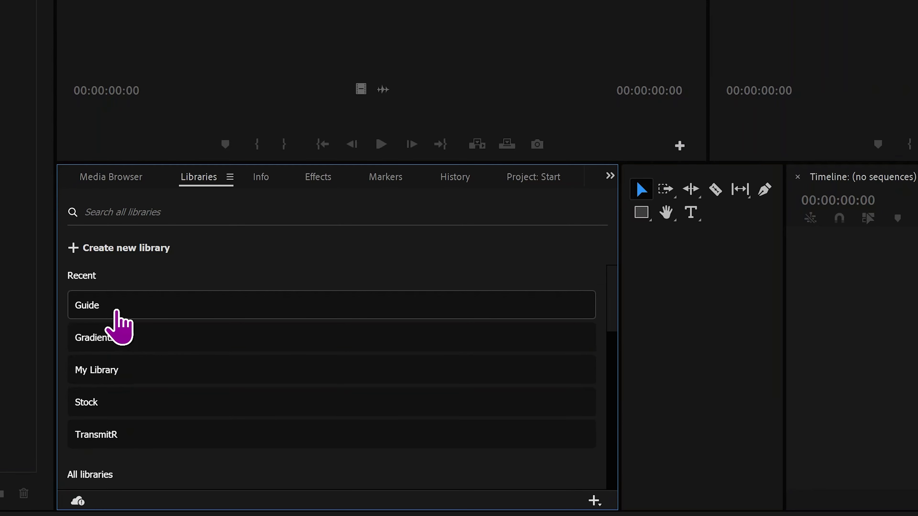
left_click(101, 312)
scroll(363, 318, "down", 15)
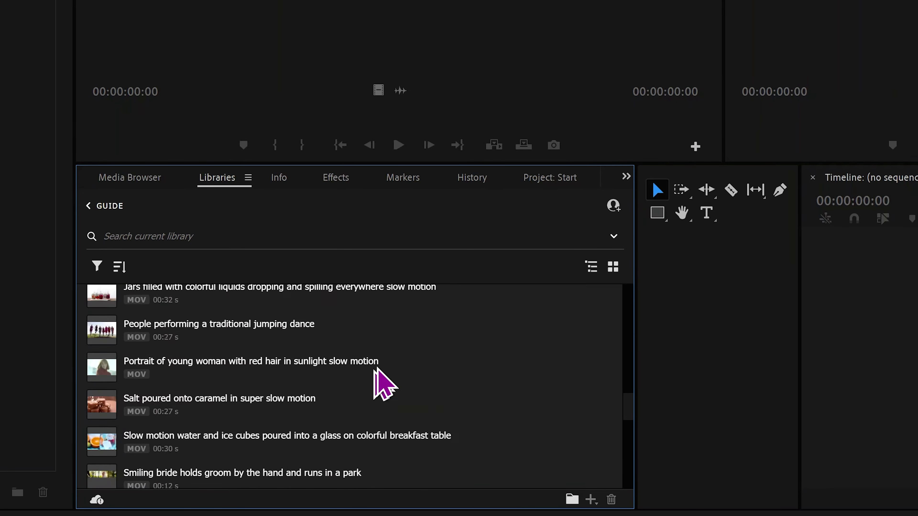
scroll(374, 368, "down", 12)
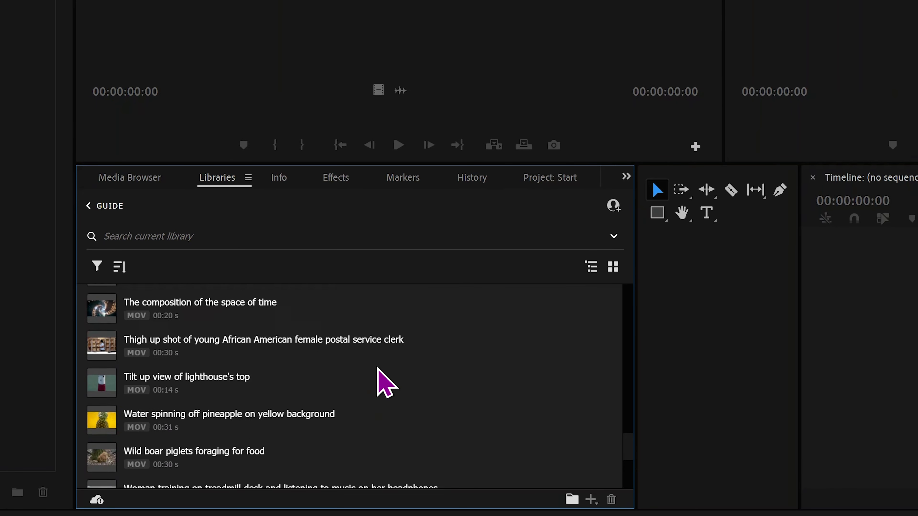
scroll(374, 380, "up", 20)
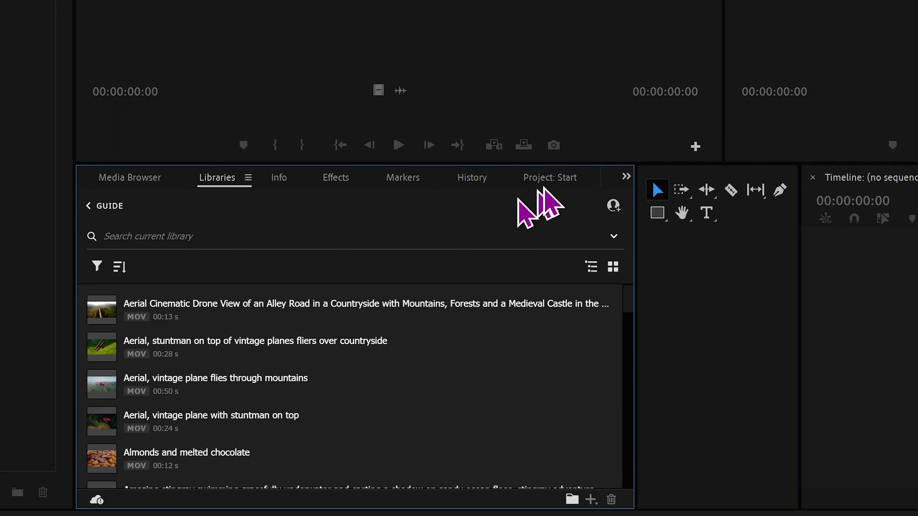
left_click(562, 173)
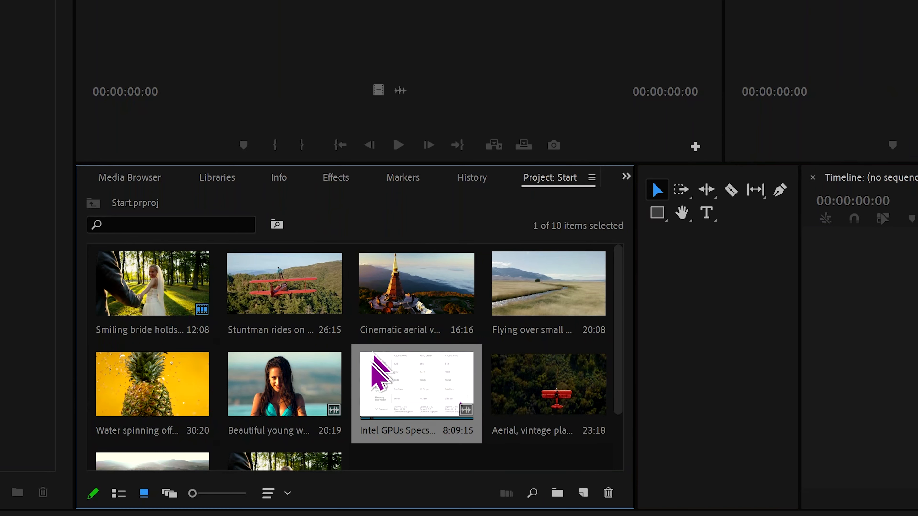
Open the clip "Smiling bride holds groom by the hand and runs in a park" in the Source Monitor
double_click(161, 309)
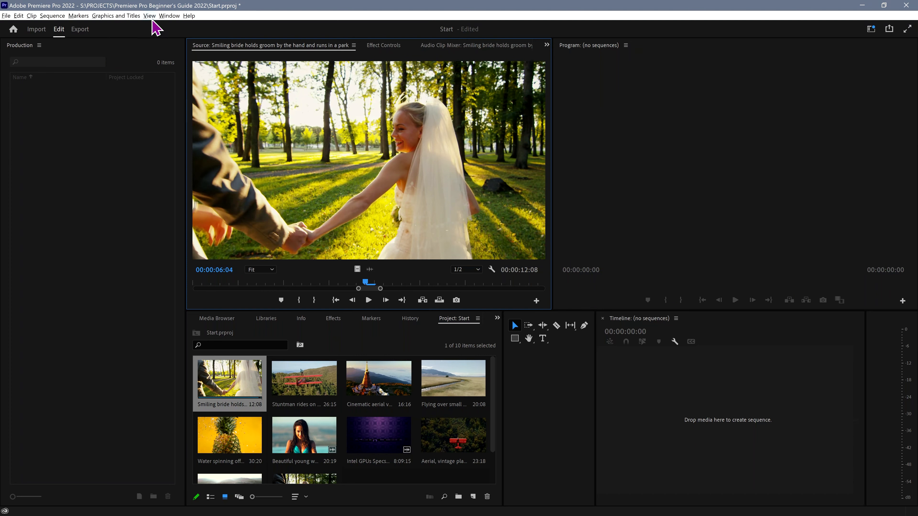
Switch to the Editing workspace and reset it to its saved layout
left_click(170, 15)
mouse_move(184, 26)
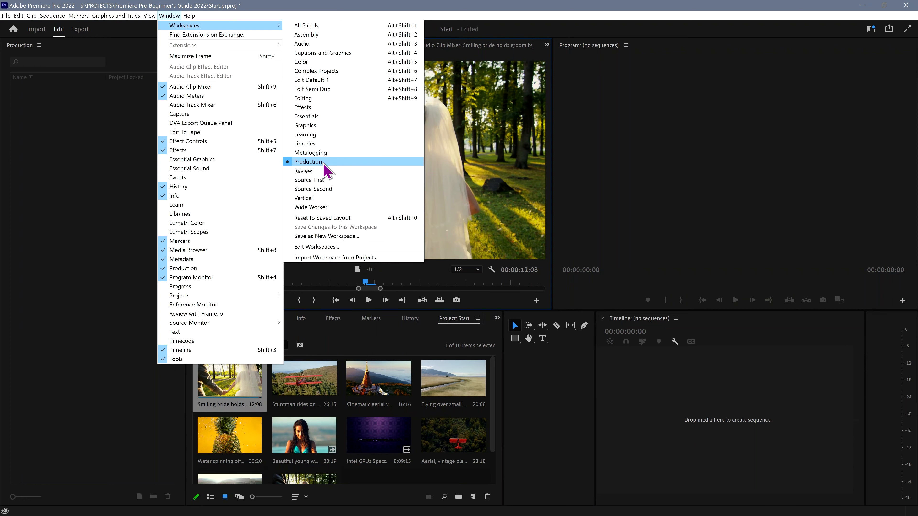
left_click(311, 98)
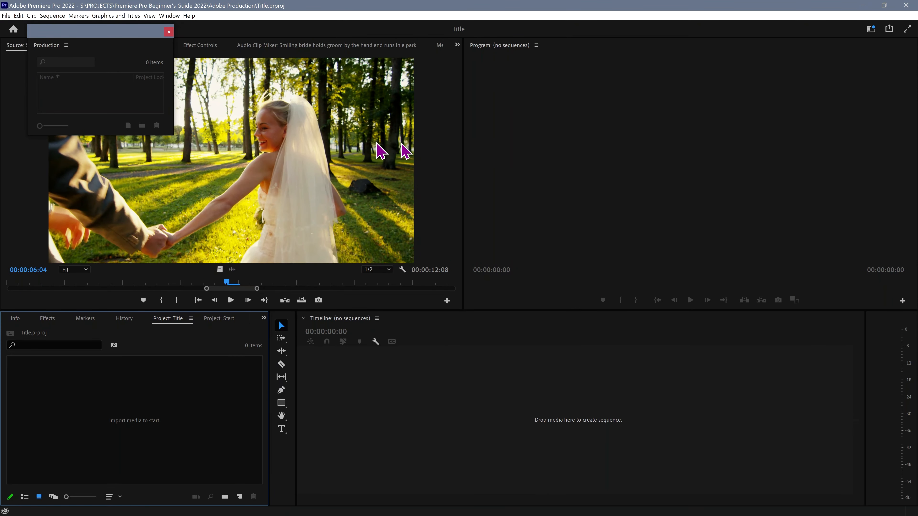
left_click_drag(116, 43, 482, 190)
left_click(169, 15)
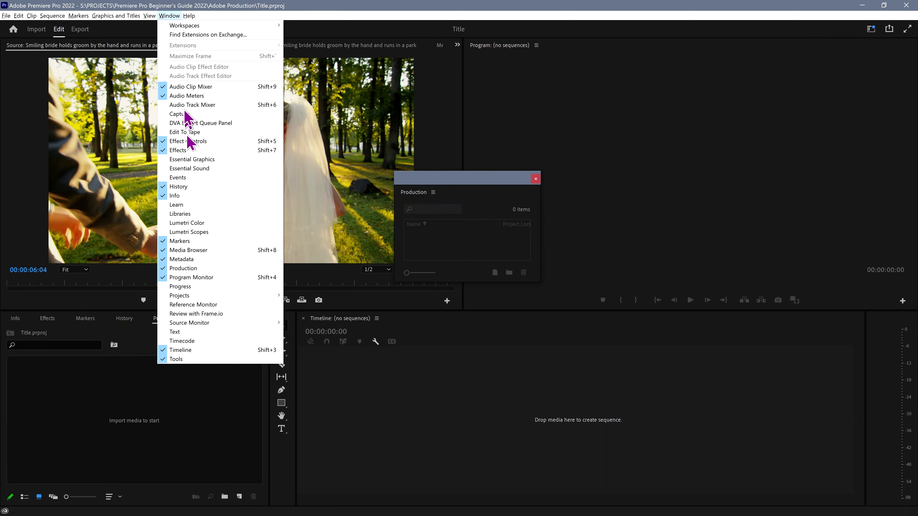
mouse_move(189, 16)
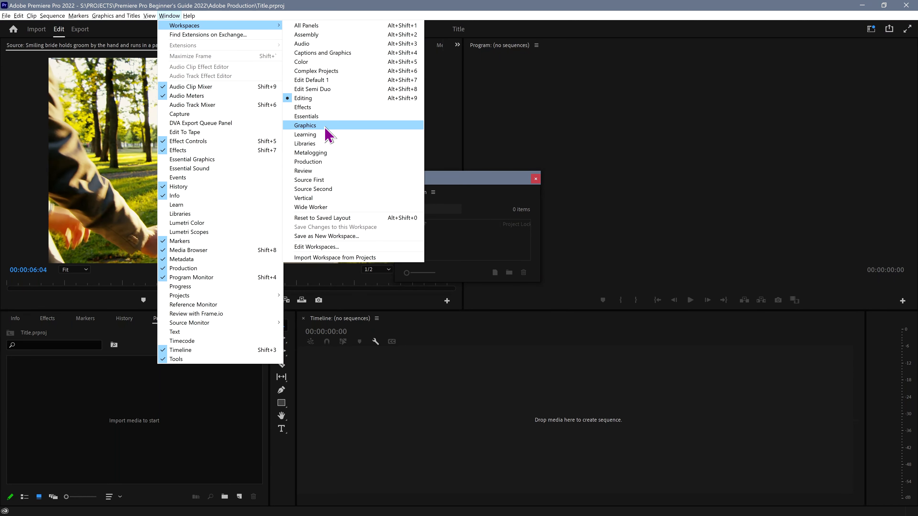
left_click(355, 218)
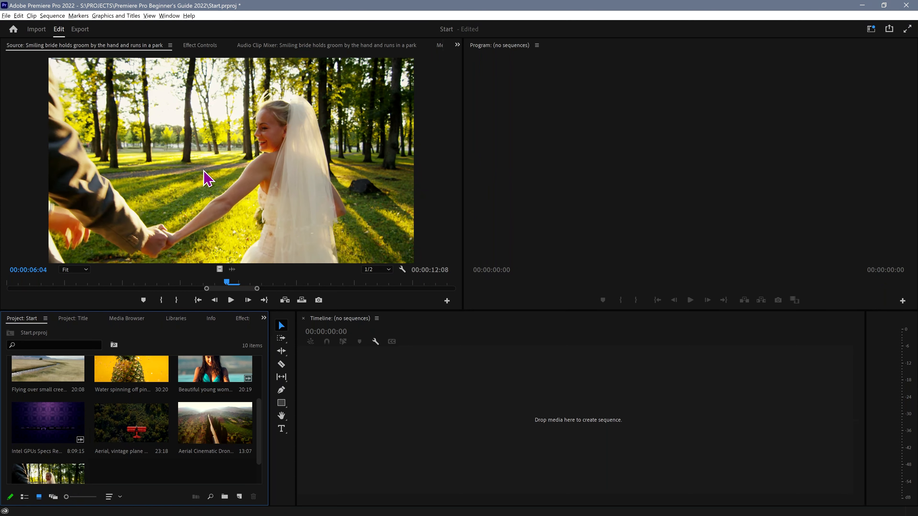
Open the clip "Beautiful young woman splashing with water" in the Source Monitor
double_click(201, 372)
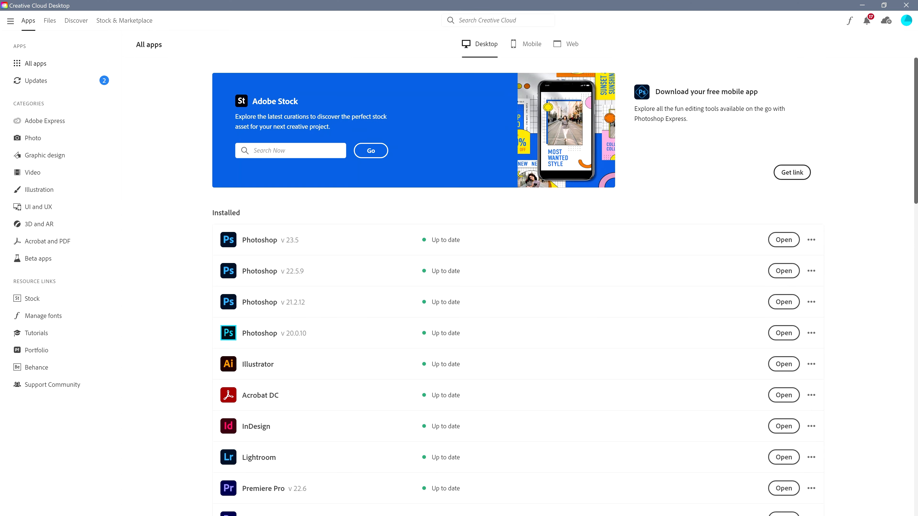
Examine the installed programs and the Video category's apps in Creative Cloud Desktop
scroll(915, 222, "down", 4)
left_click_drag(915, 222, 915, 381)
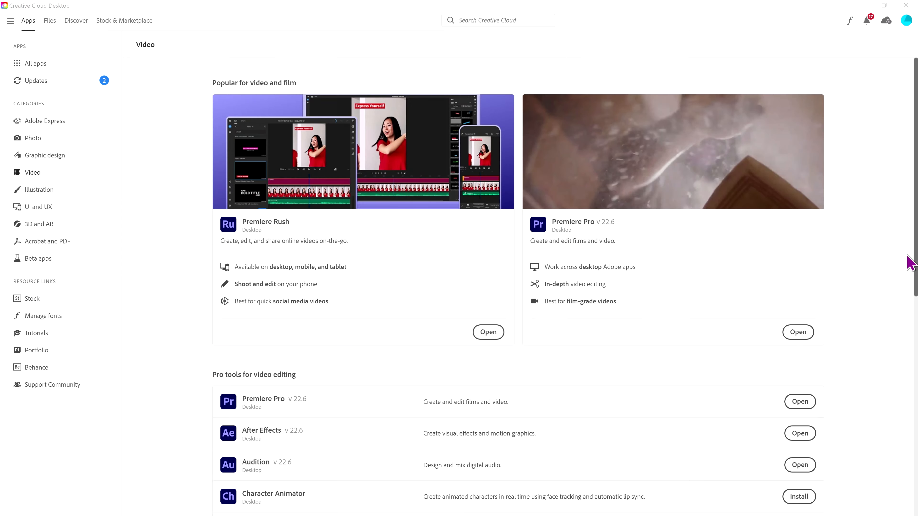
scroll(913, 261, "down", 4)
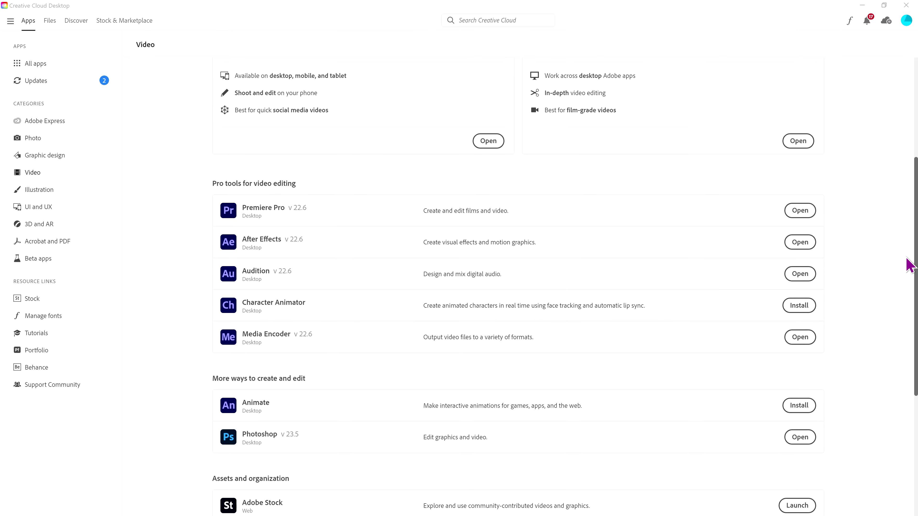
scroll(909, 266, "down", 7)
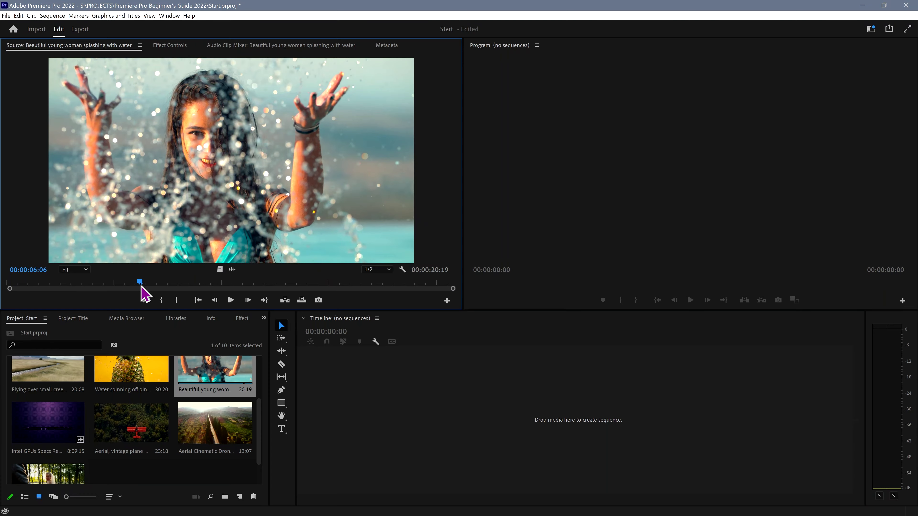
Move the source playhead to 00:00:07:01 and create a sequence from the open splashing-water clip on the empty timeline
mouse_move(142, 283)
left_mouse_down()
mouse_move(47, 285)
mouse_move(350, 278)
mouse_move(141, 282)
mouse_move(278, 271)
mouse_move(100, 280)
mouse_move(168, 287)
mouse_move(157, 282)
left_mouse_up()
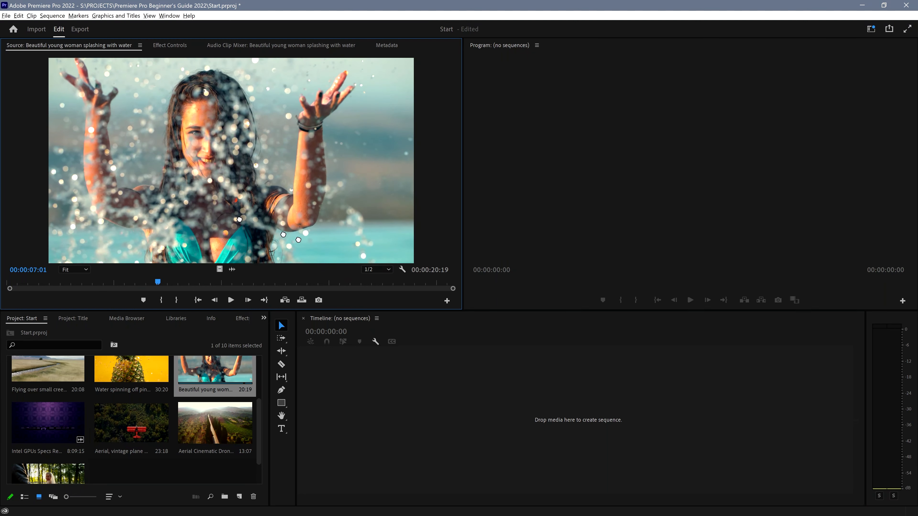
left_click_drag(355, 417, 375, 439)
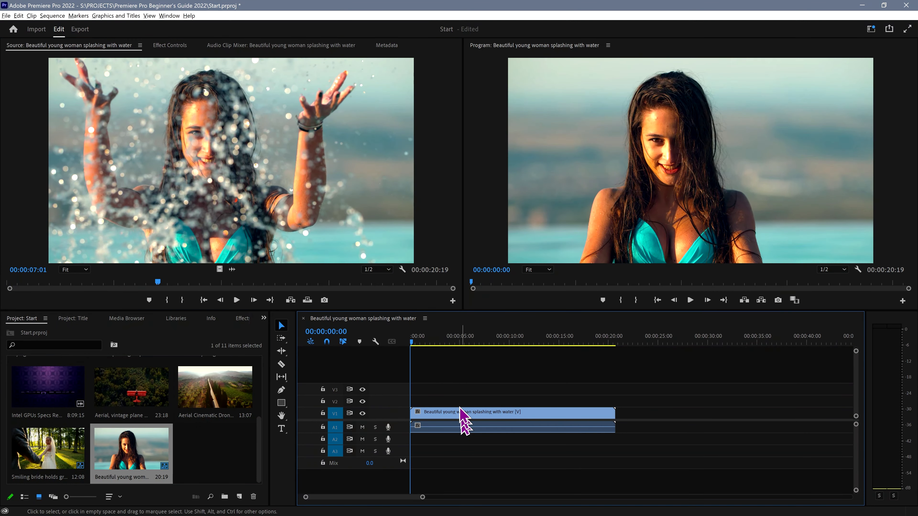
Increase the heights of the Audio 1 and Video 1 tracks in the timeline
left_click(433, 428)
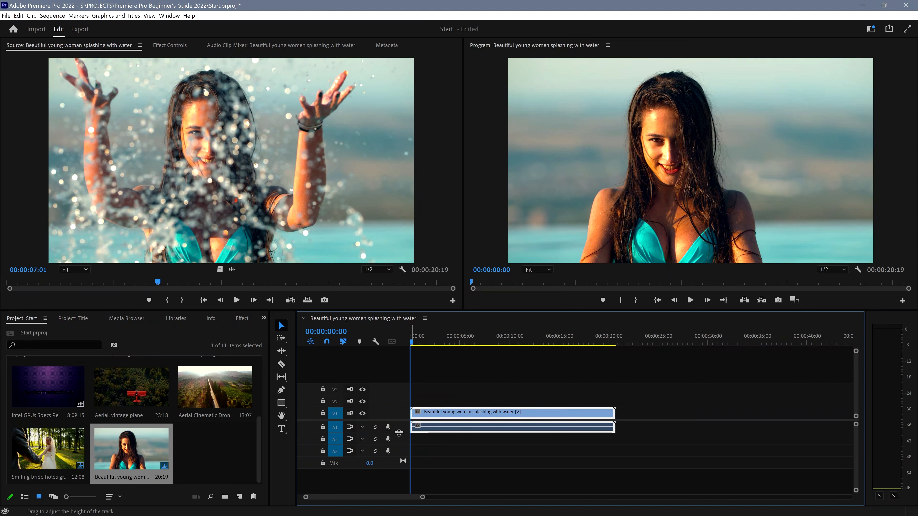
left_click_drag(399, 433, 399, 454)
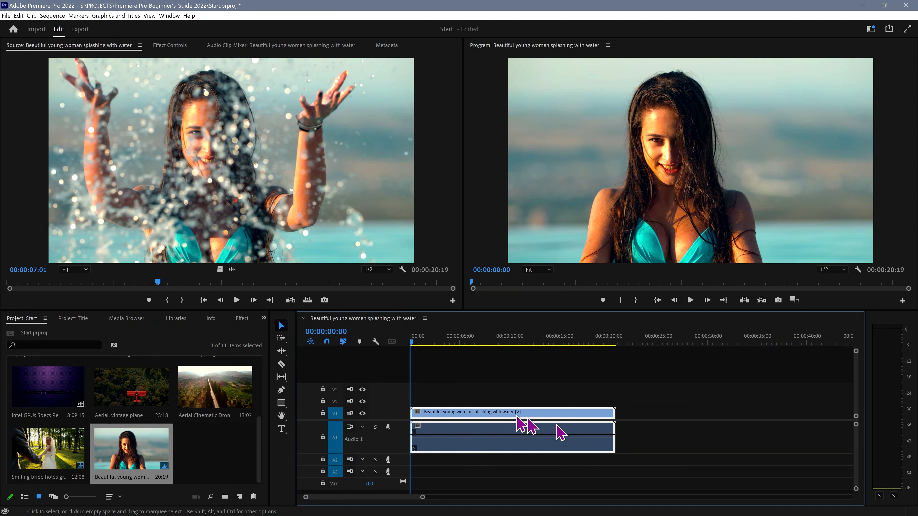
left_click_drag(403, 389, 402, 350)
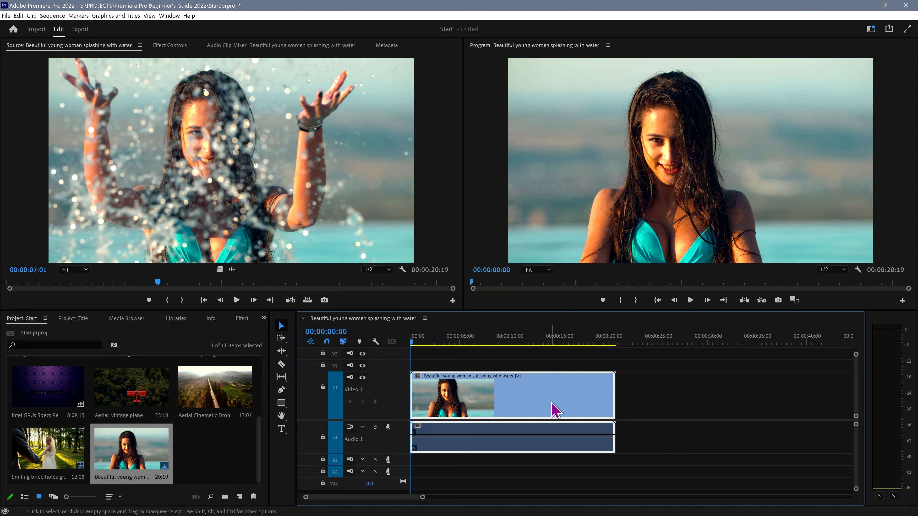
Replace the timeline clip with the source's video only on track V1 and its audio only on track A1
left_click_drag(423, 497, 744, 485)
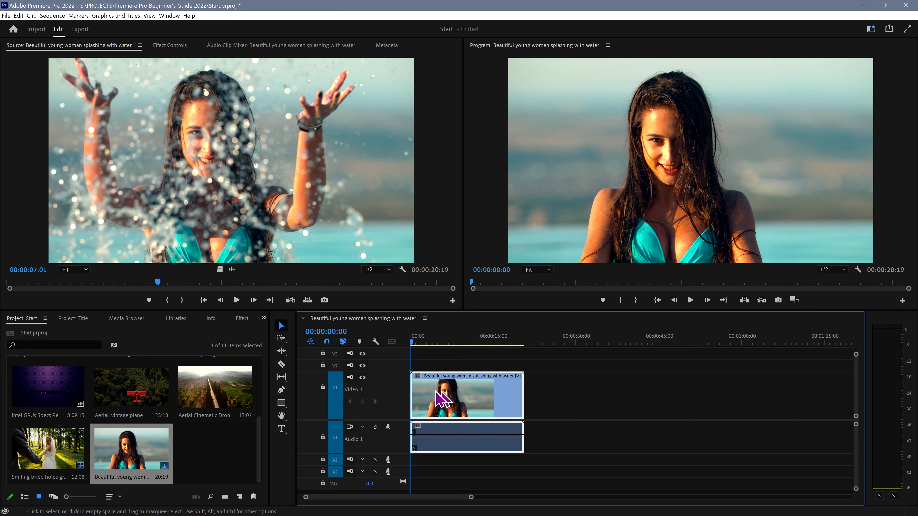
key("Delete")
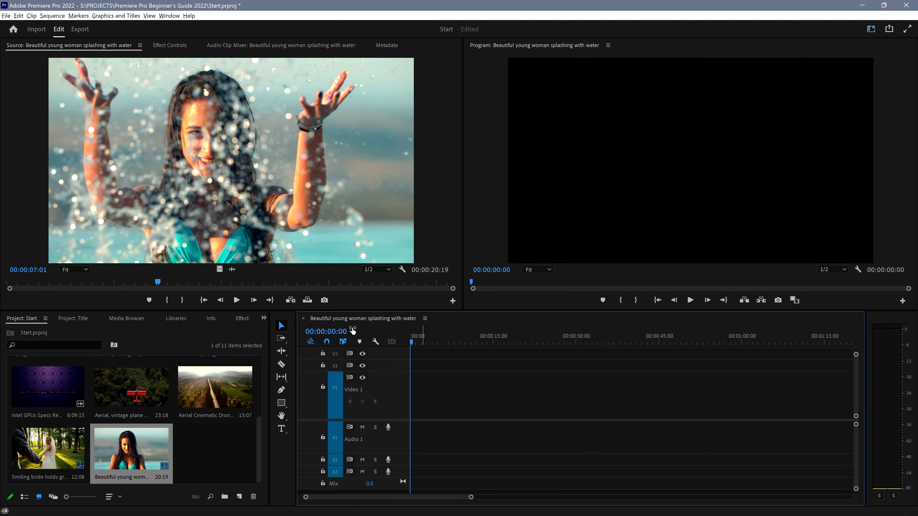
left_click_drag(217, 269, 407, 402)
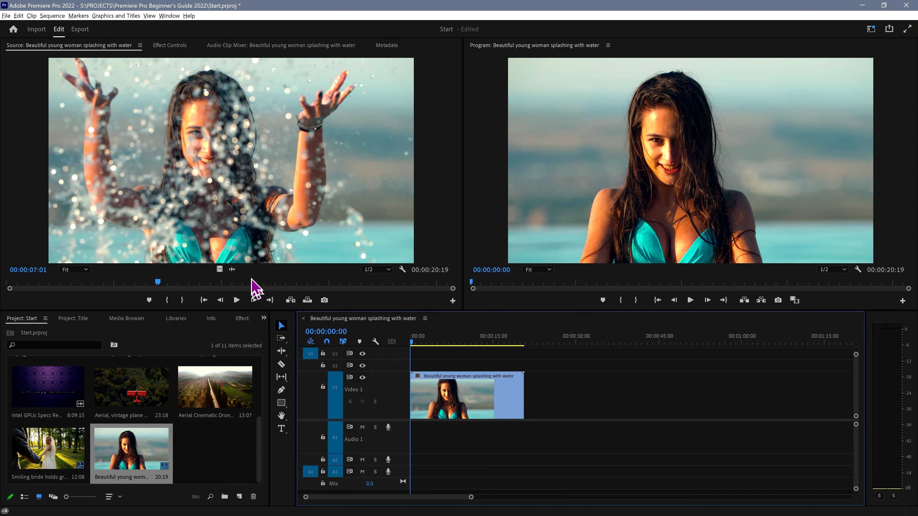
left_click_drag(232, 268, 466, 440)
mouse_move(444, 386)
left_mouse_down()
mouse_move(529, 387)
mouse_move(440, 380)
left_mouse_up()
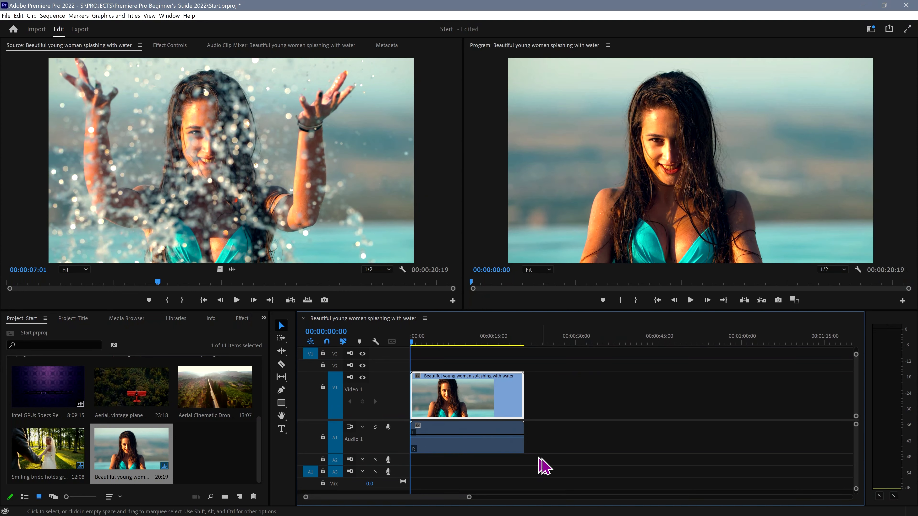
Delete the separate video and audio clips and place the whole linked source clip at the start of V1 and A1
left_click_drag(581, 455, 491, 397)
key("Delete")
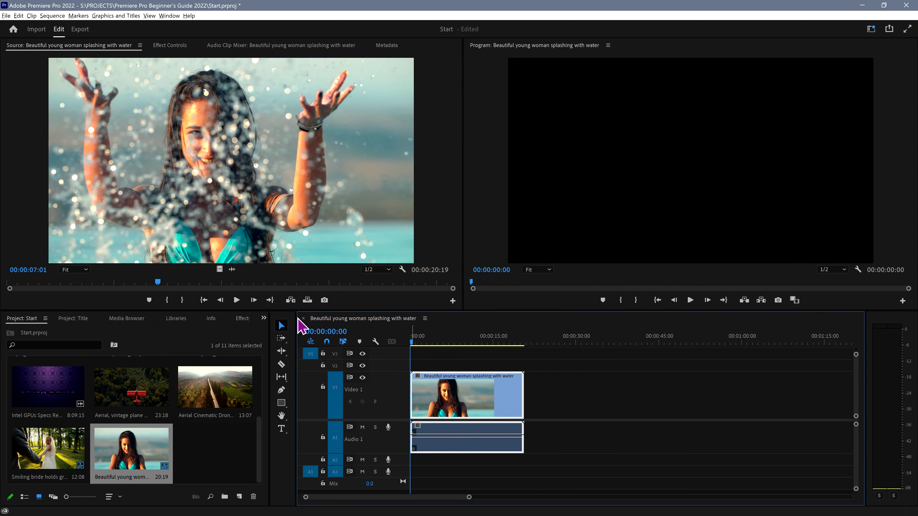
left_click_drag(215, 195, 499, 407)
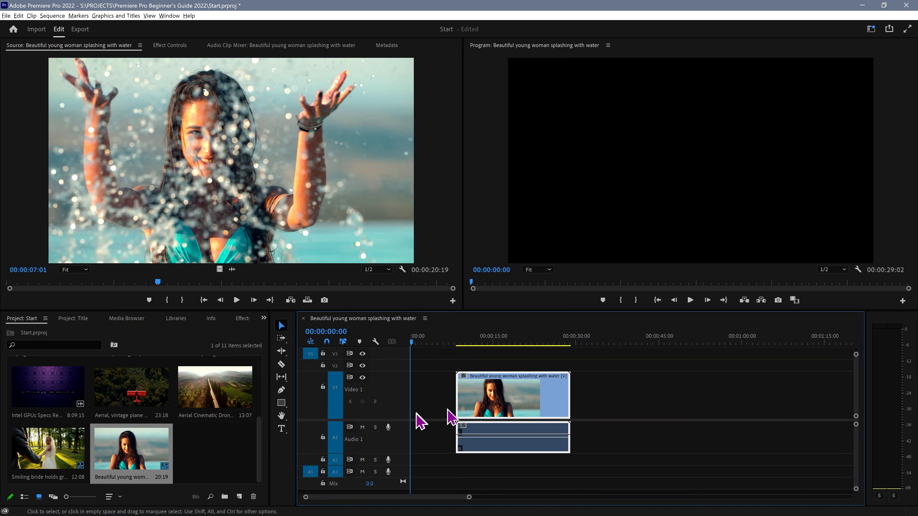
left_click_drag(504, 402, 439, 400)
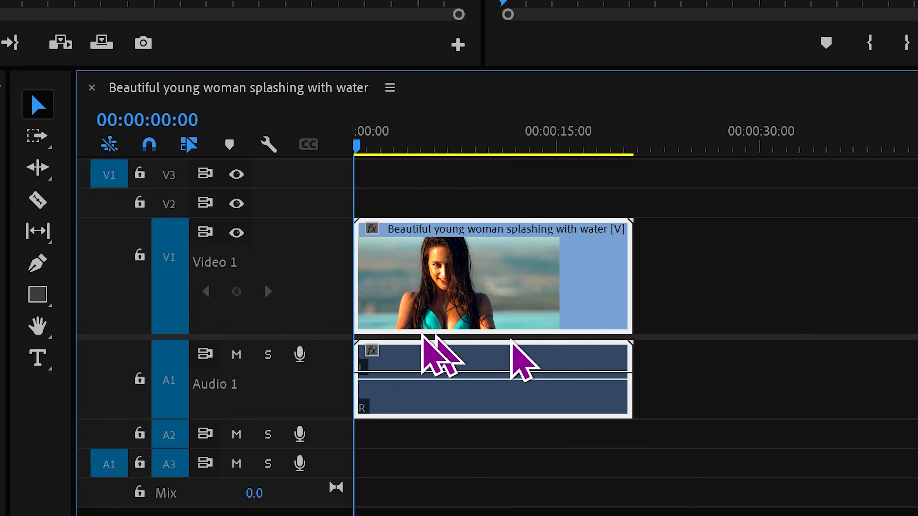
Move the clip to tracks V2 and A2, and shift its video to V3 and its audio to A3
left_click_drag(511, 243, 527, 439)
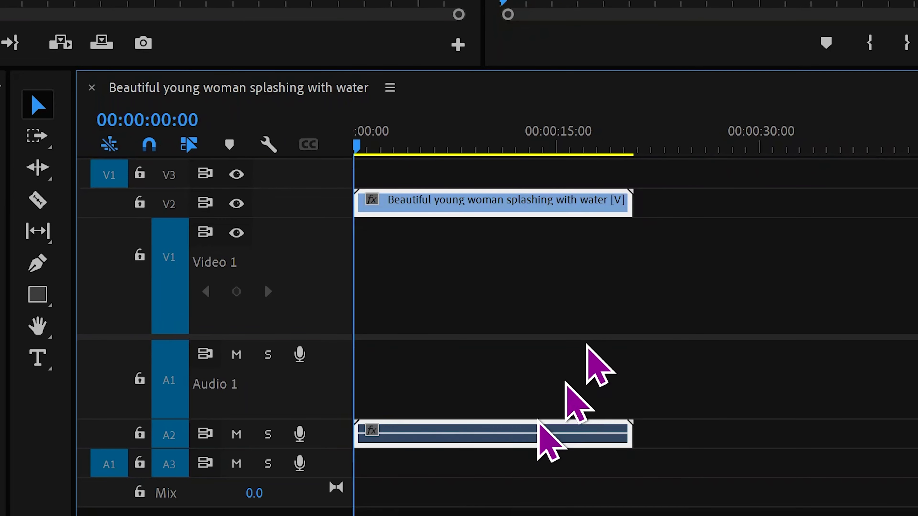
left_click_drag(577, 202, 579, 177)
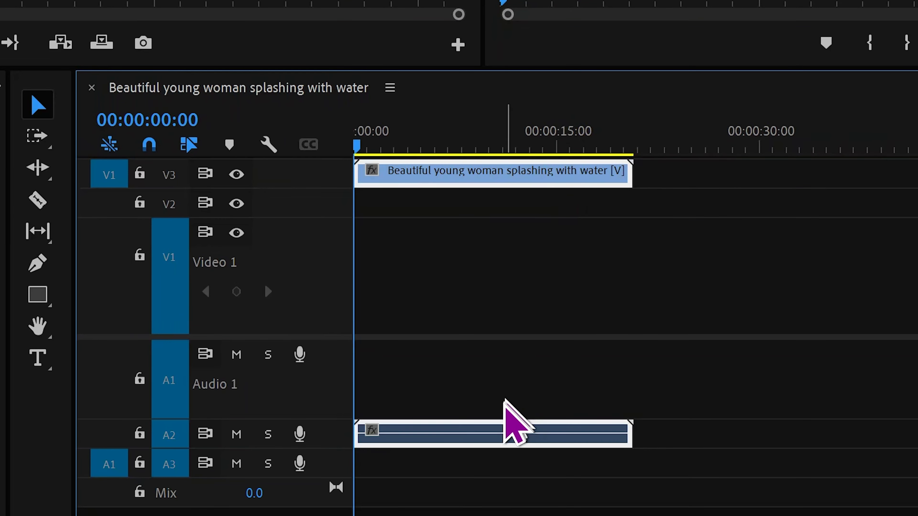
left_click_drag(487, 436, 488, 469)
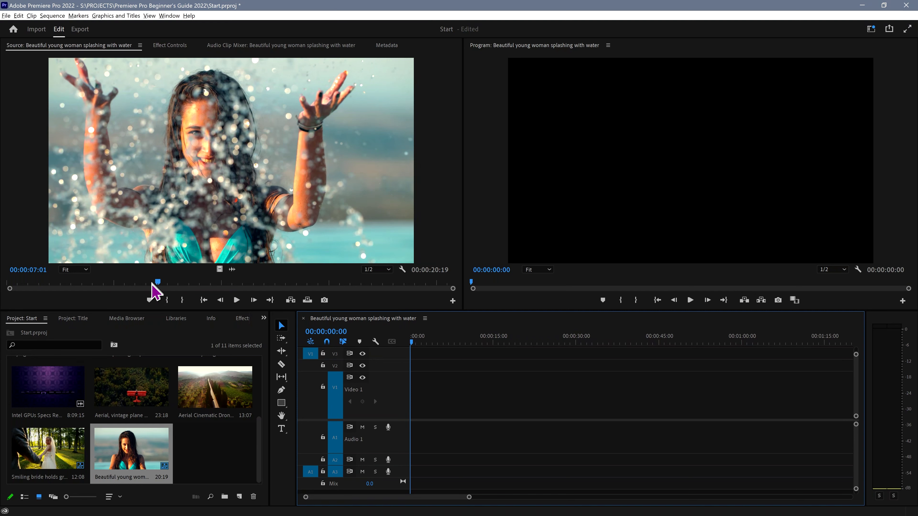
Mark the source clip's In point at 00:00:05:18 and its Out point at 00:00:13:10
left_click_drag(157, 285, 130, 282)
left_click(166, 300)
left_click(294, 283)
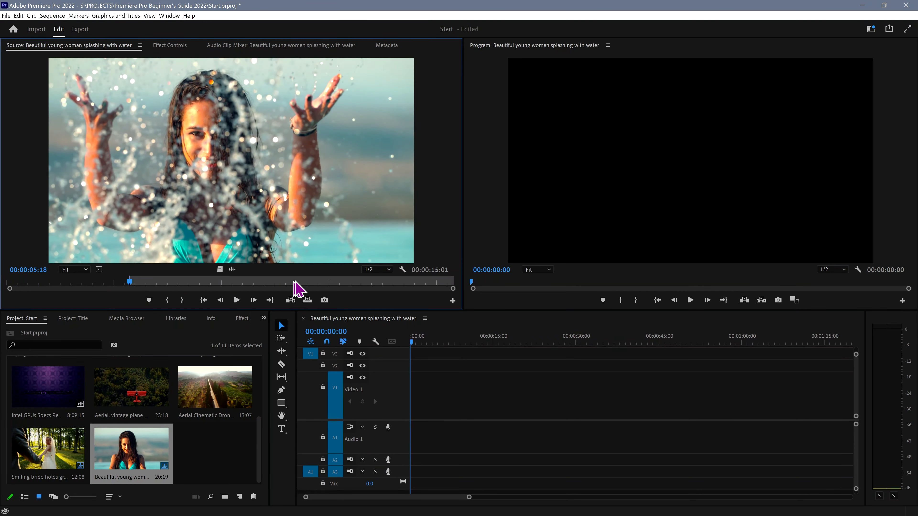
key("o")
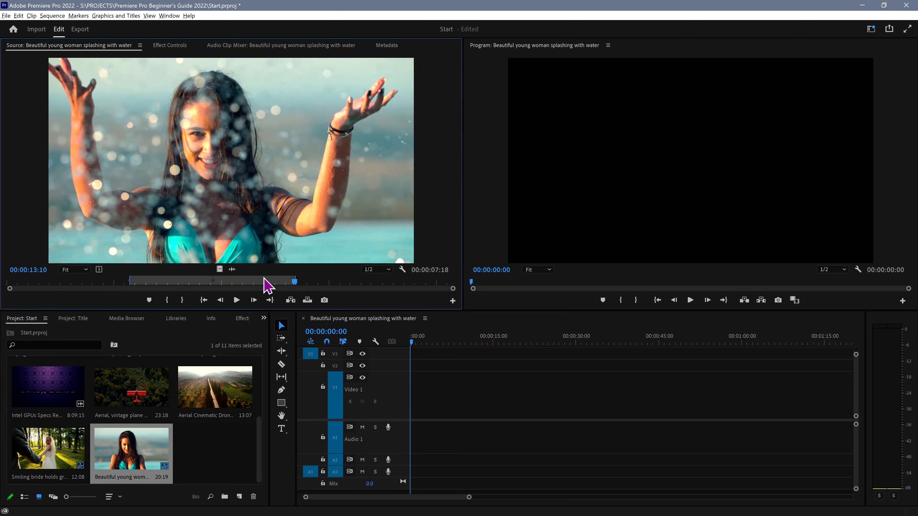
Make a subclip named splash1 without restricting trims to its boundaries, and place it at the start of V1 and A1
left_click(43, 16)
mouse_move(33, 18)
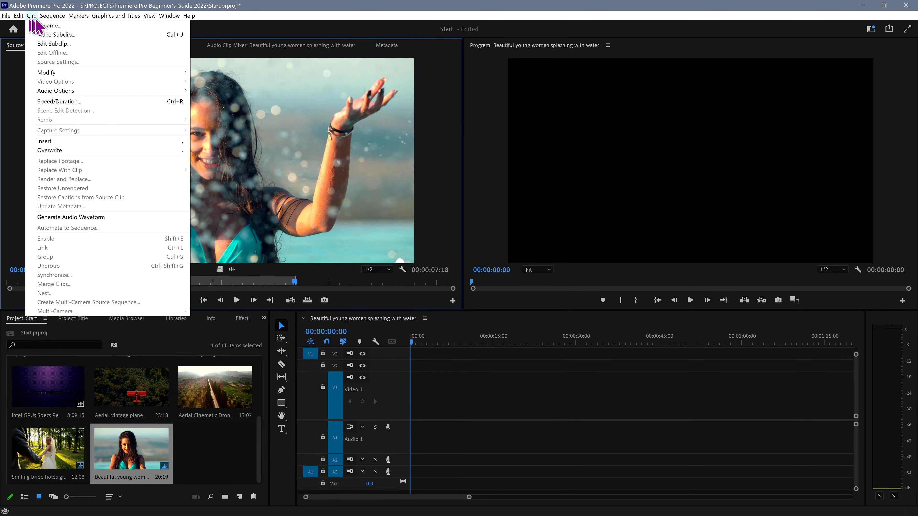
left_click(45, 36)
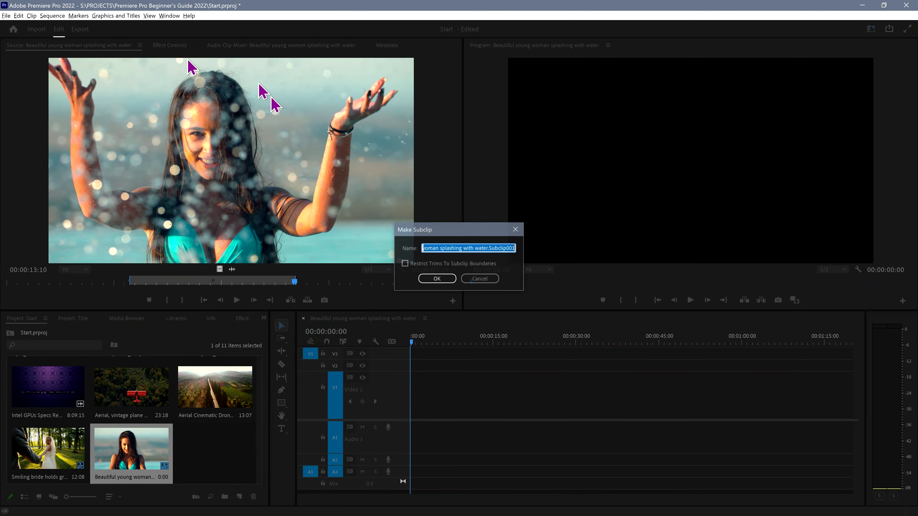
left_click(485, 248)
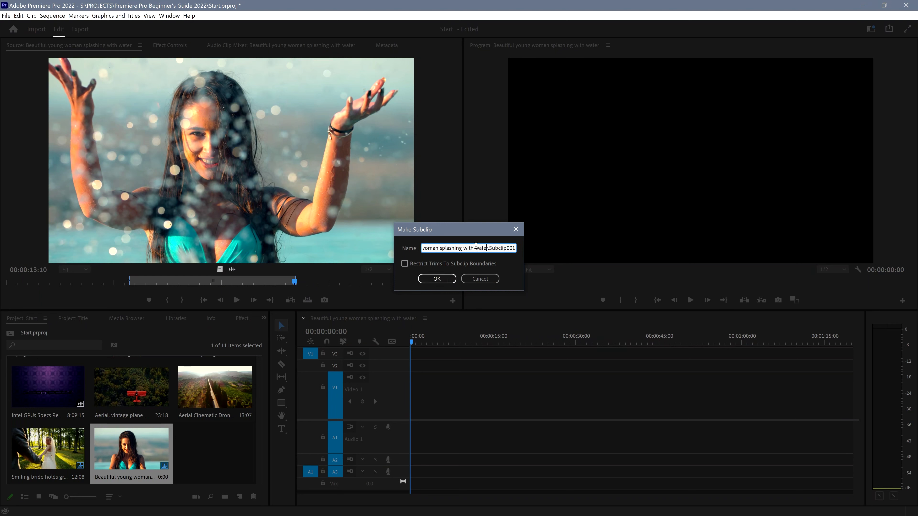
key("ctrl+a")
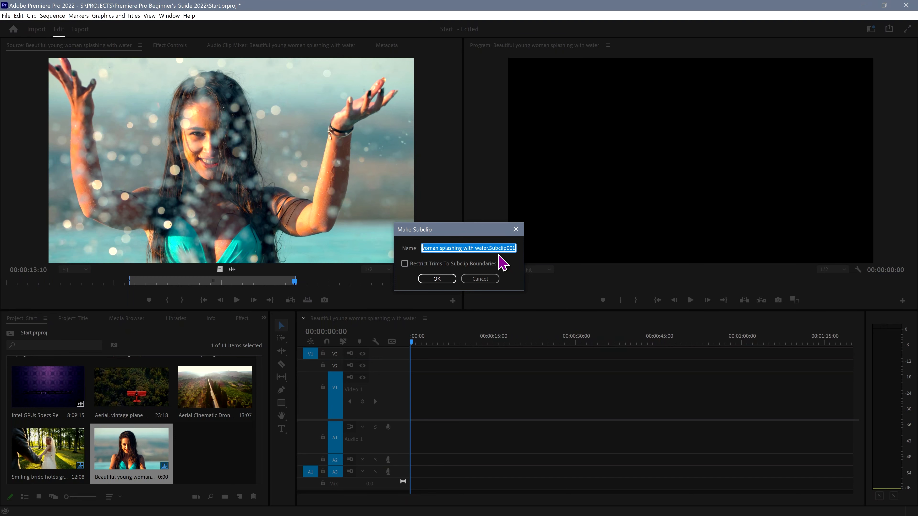
type("s")
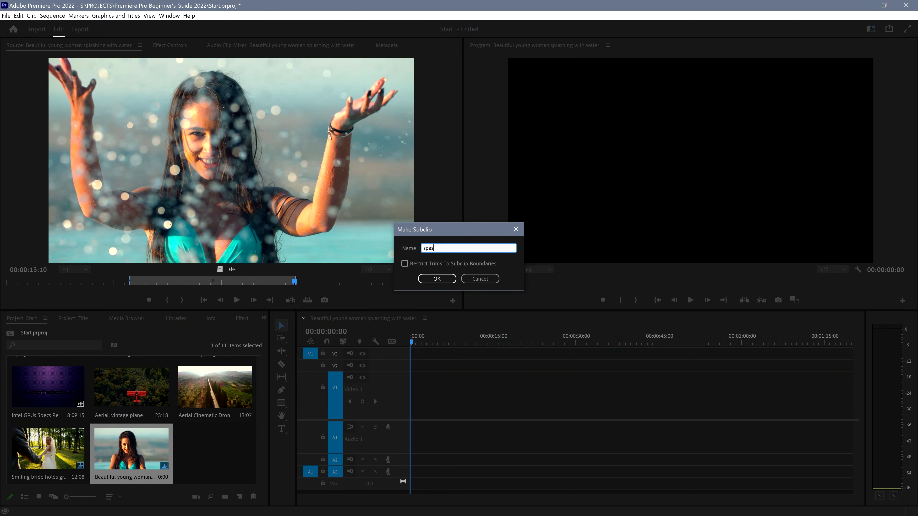
type("plash1")
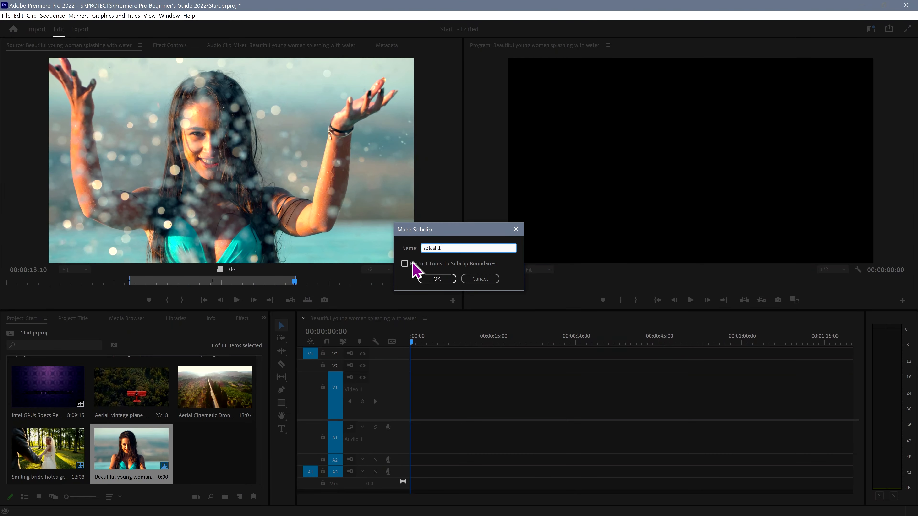
left_click(246, 278)
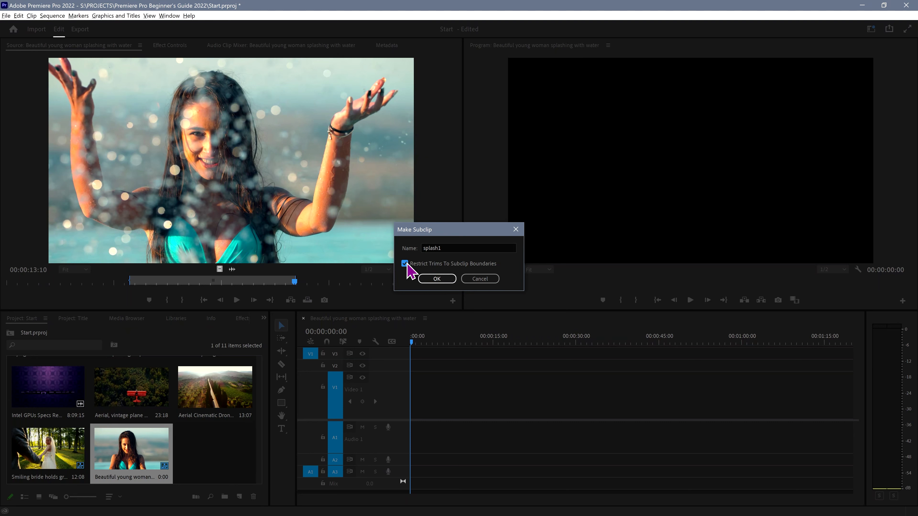
left_click(405, 265)
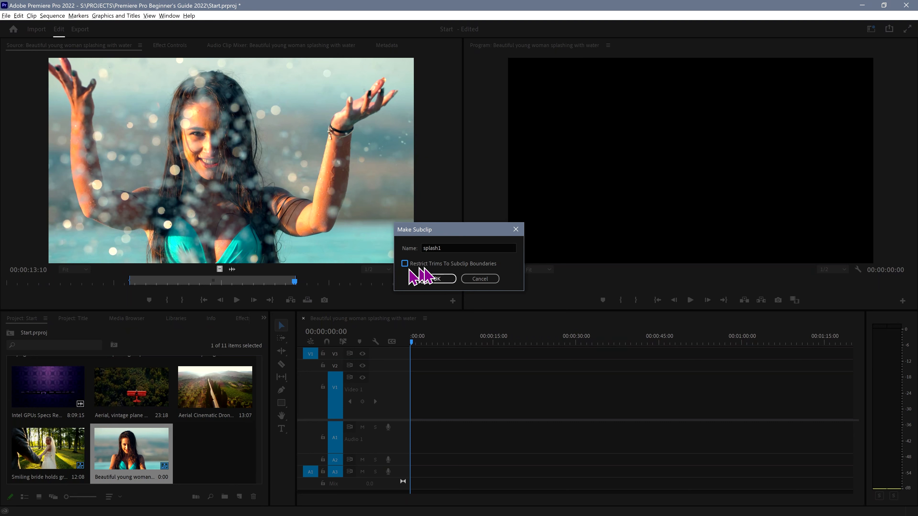
left_click(436, 279)
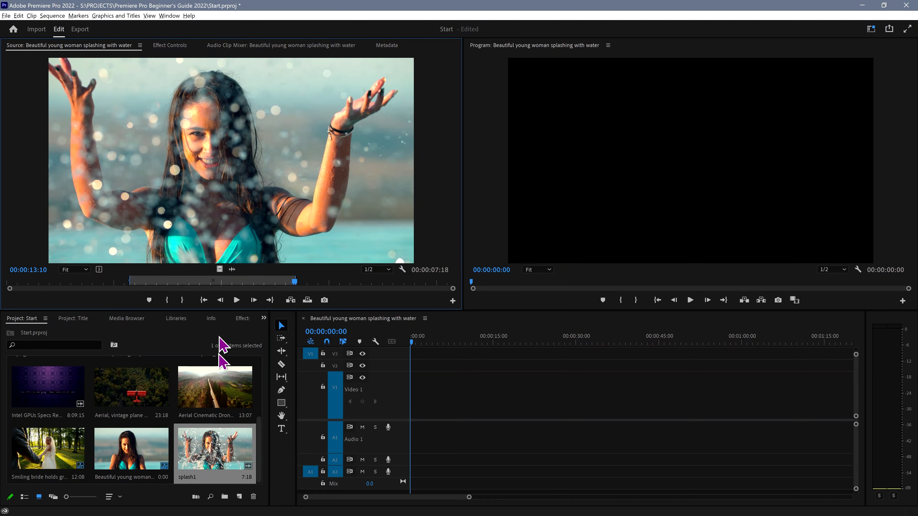
left_click_drag(225, 462, 409, 418)
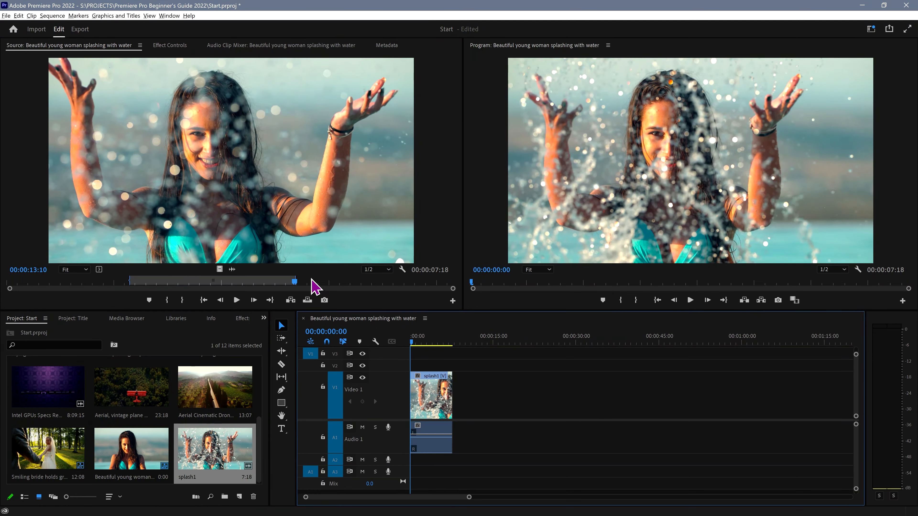
Mark a new source range with its In point at 00:00:14:20 and its Out point at 00:00:17:08
left_click(324, 282)
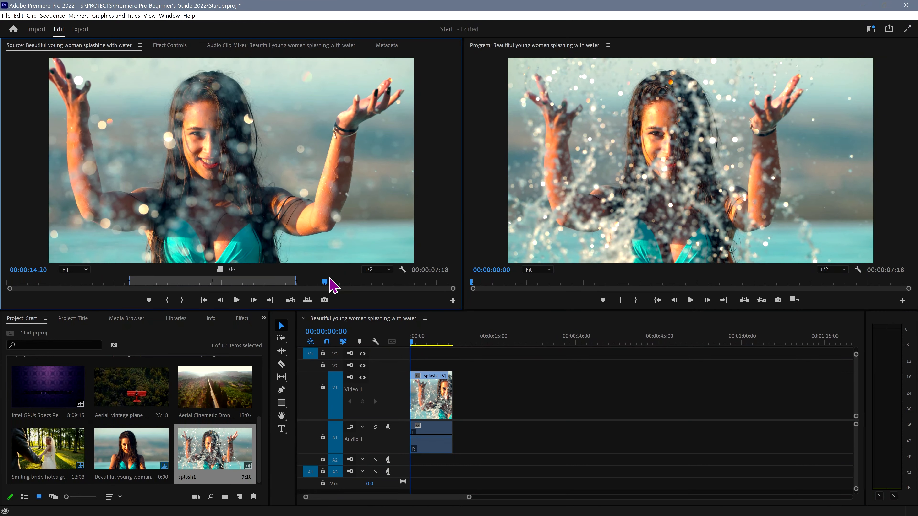
key("i")
left_click(377, 281)
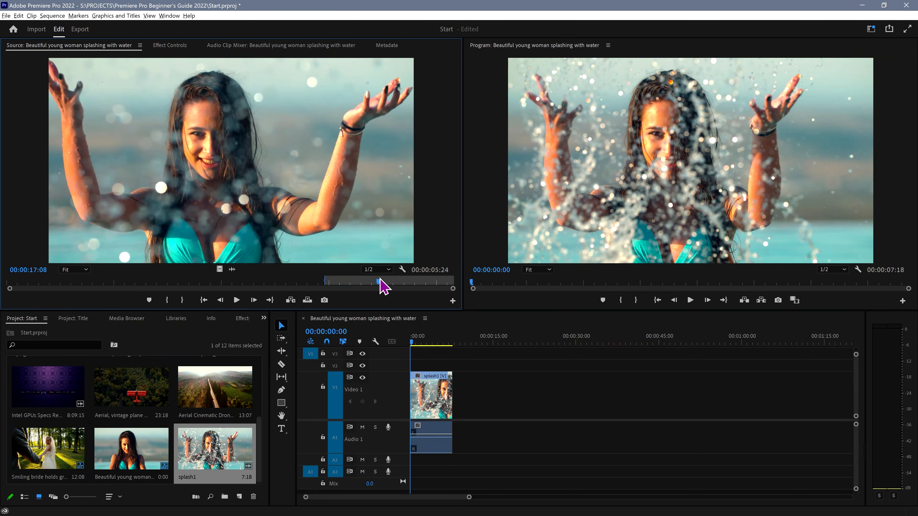
key("o")
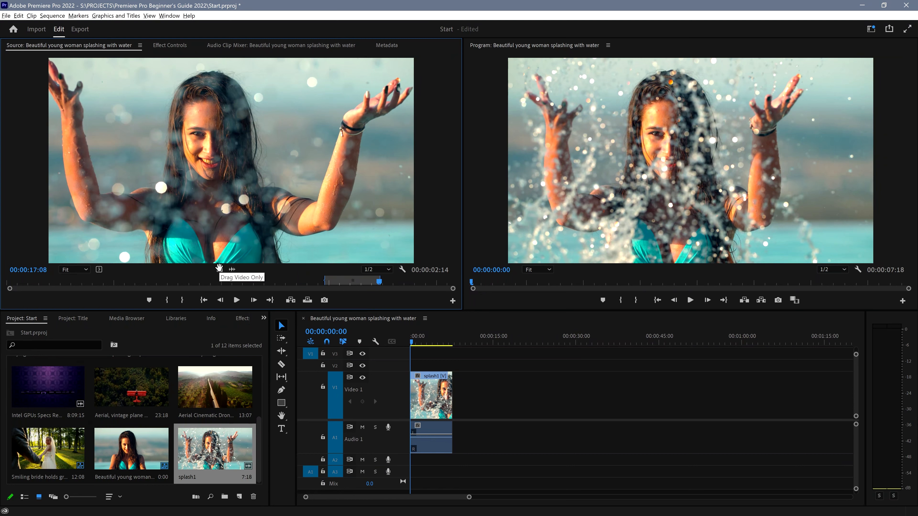
Append the marked range twice after splash1 on V1 and A1, first as separate video and audio, then as one linked clip
left_click_drag(219, 268, 451, 391)
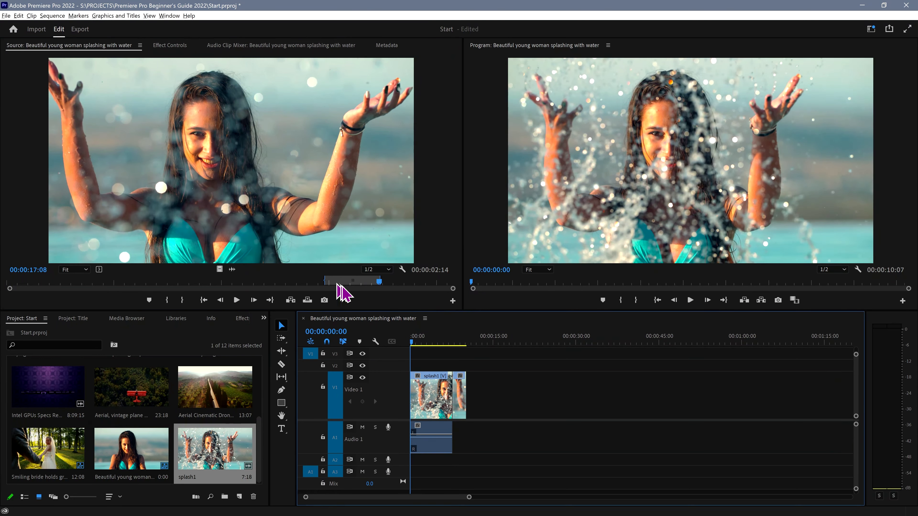
left_click_drag(229, 270, 469, 396)
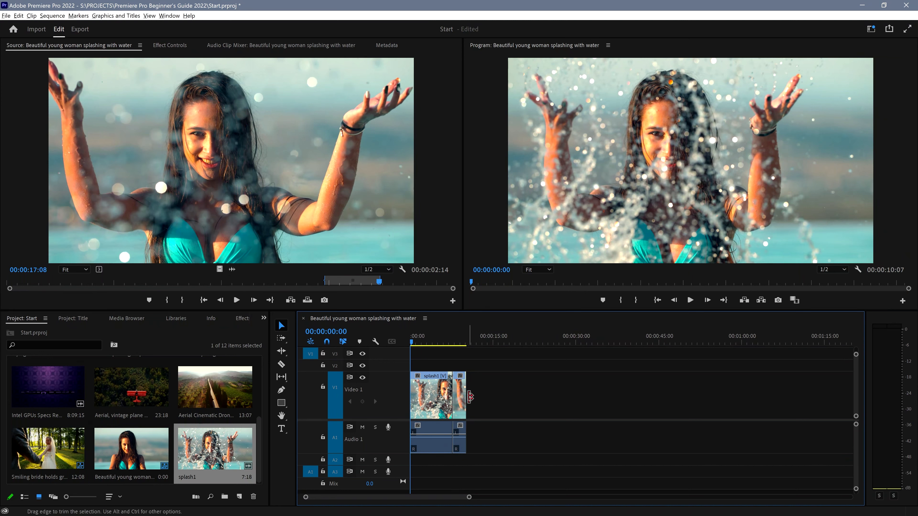
left_click_drag(293, 211, 505, 411)
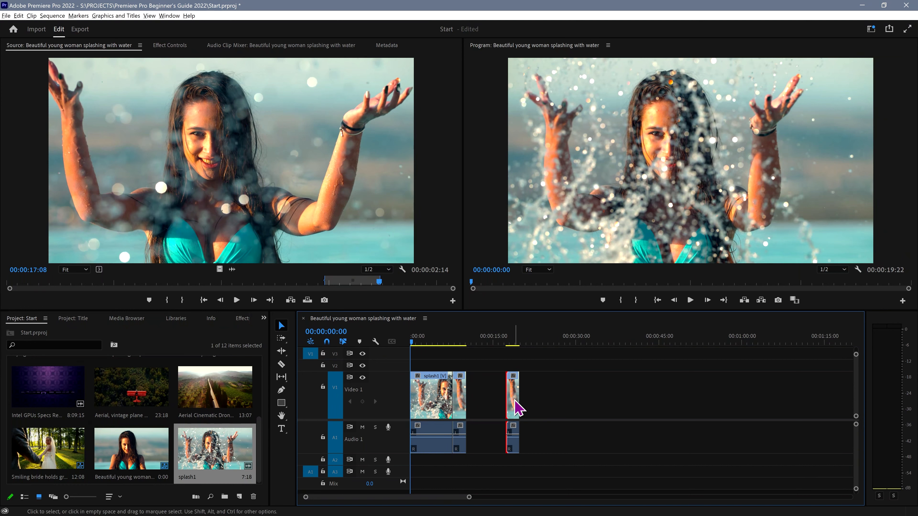
left_click_drag(512, 403, 480, 408)
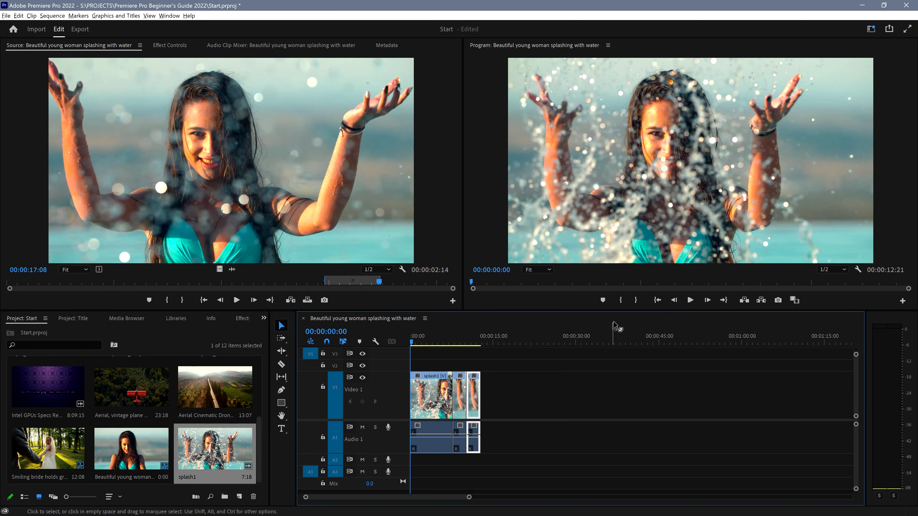
left_click(630, 234)
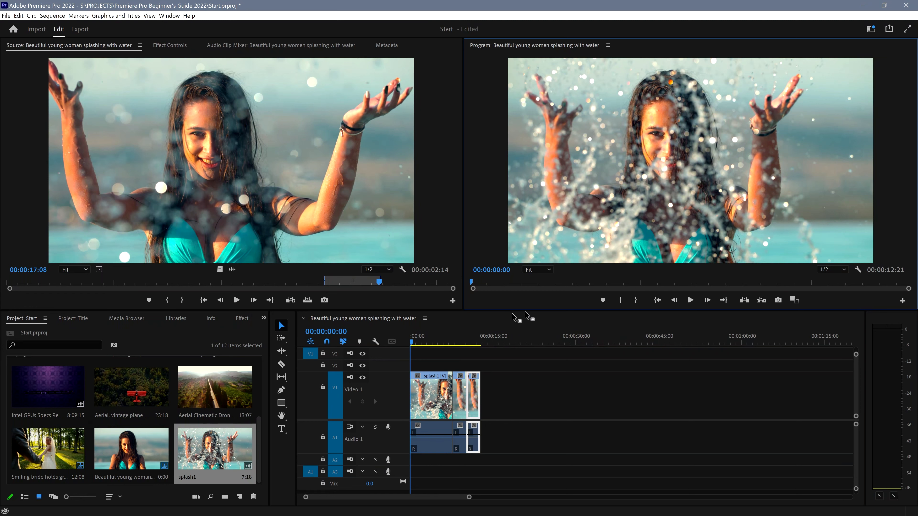
Scrub and play through the splash clips in the Program Monitor, keeping its zoom level at Fit
left_click_drag(415, 346, 442, 366)
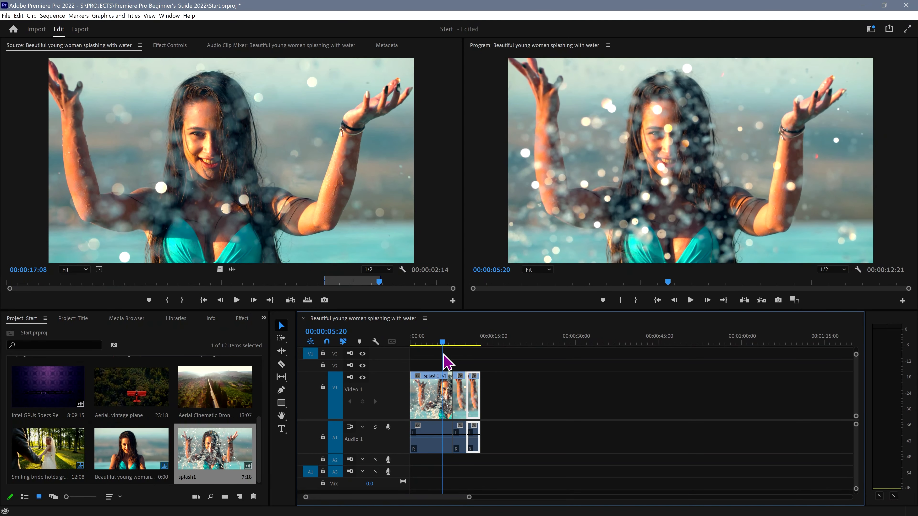
left_click(548, 270)
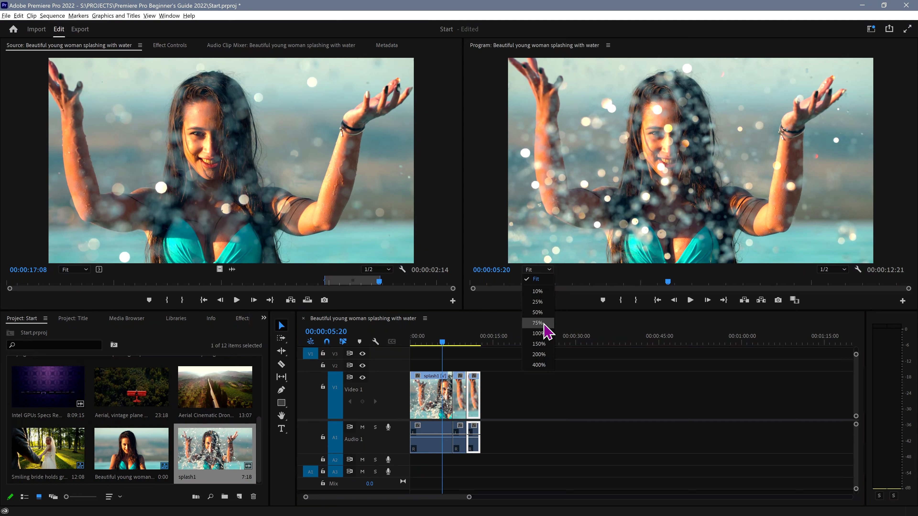
left_click(549, 277)
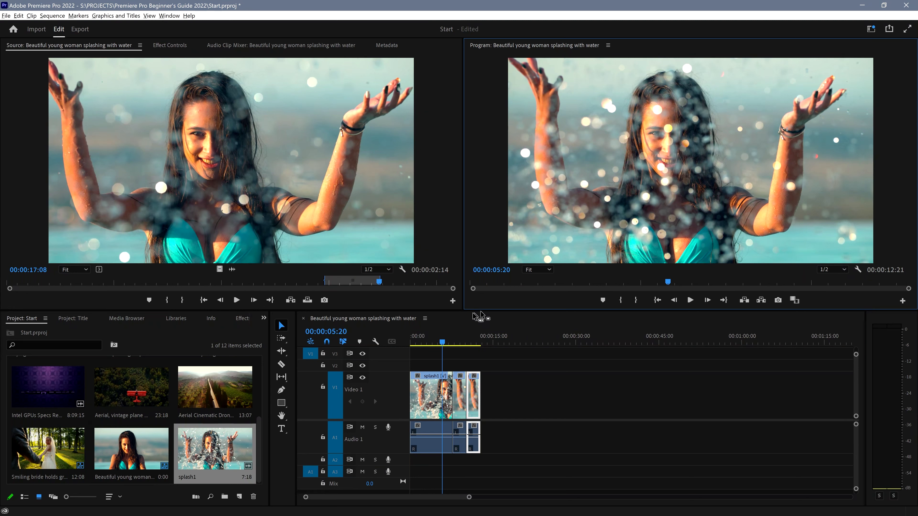
left_click_drag(451, 334, 425, 335)
key("space")
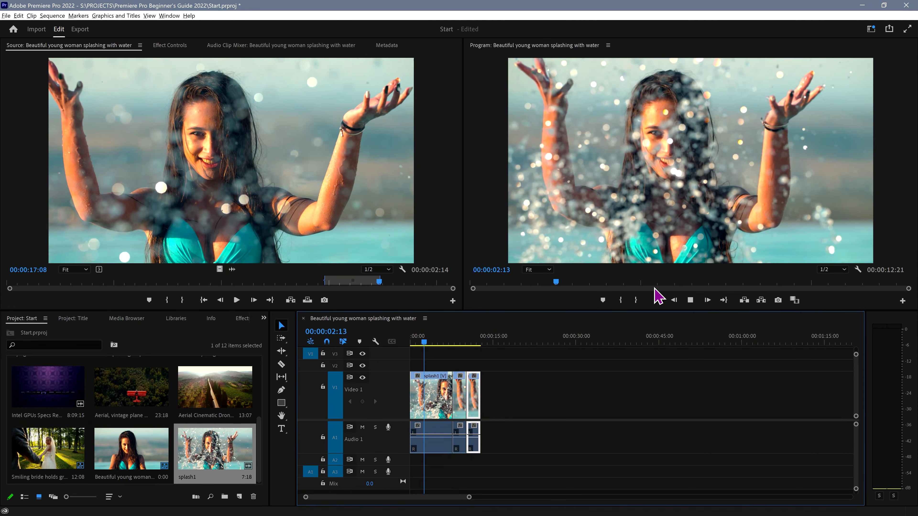
key("space")
Set the Program Monitor's playback resolution to 1/4 and play the sequence with it
left_click(839, 272)
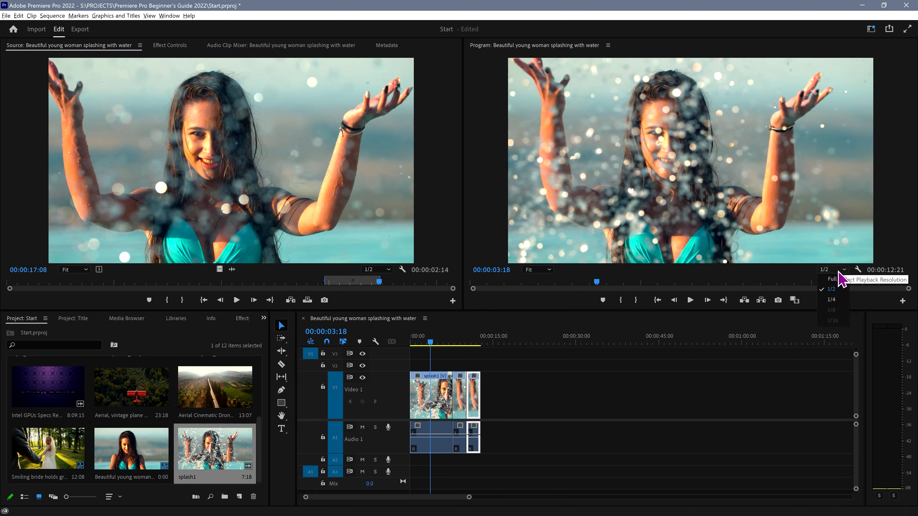
left_click(831, 306)
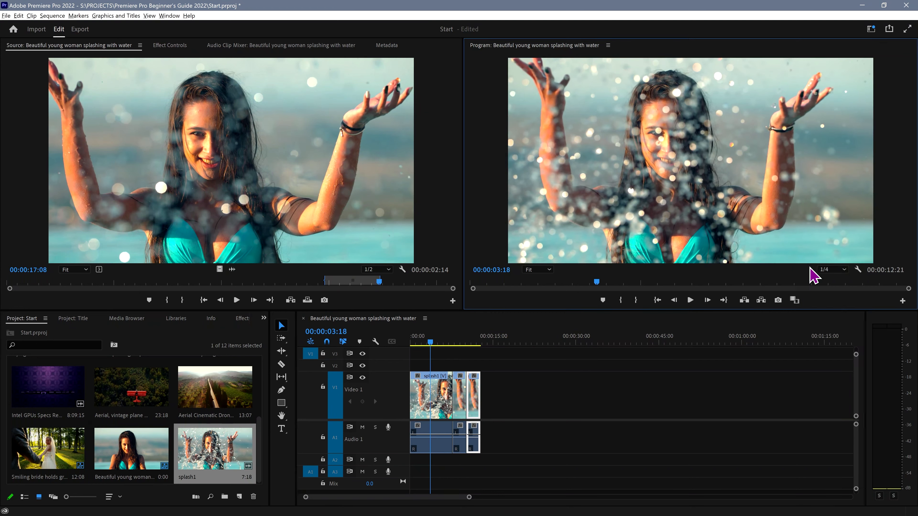
left_click(690, 299)
key("space")
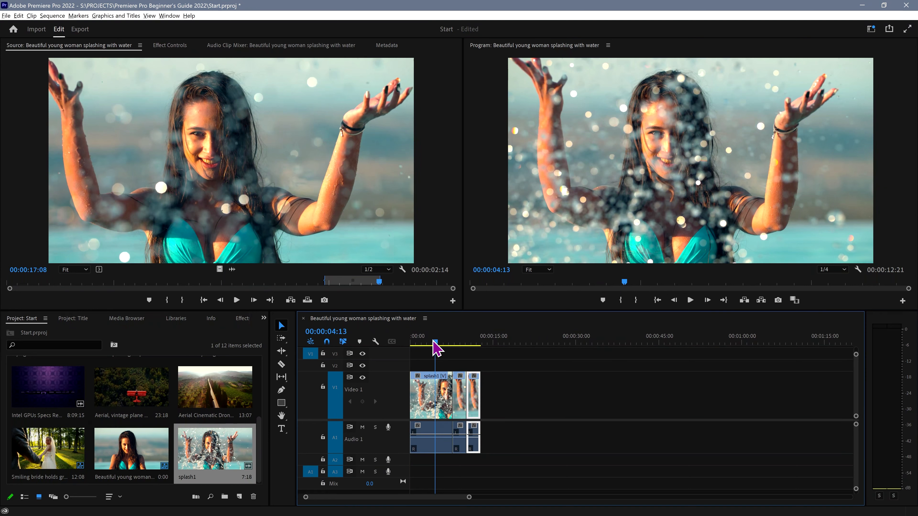
left_click_drag(436, 346, 415, 346)
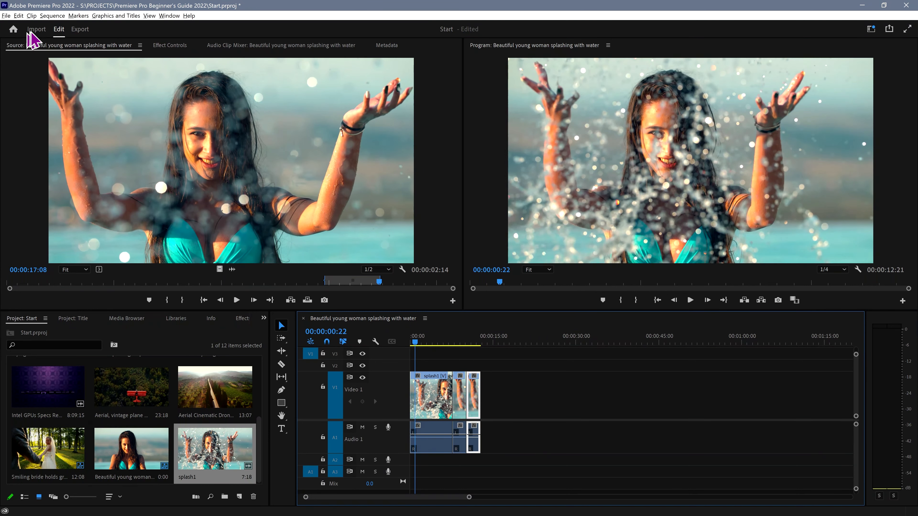
Review the project's general settings, including the renderer, and close them
left_click(7, 16)
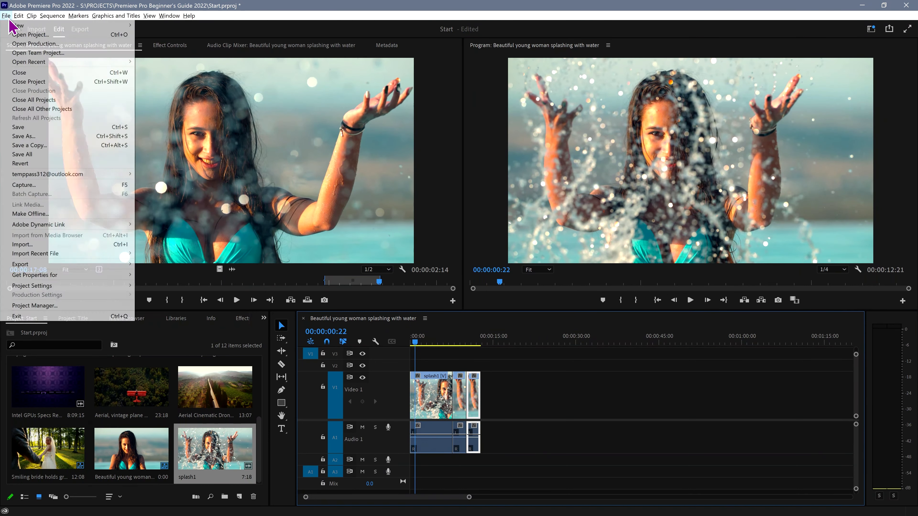
mouse_move(43, 286)
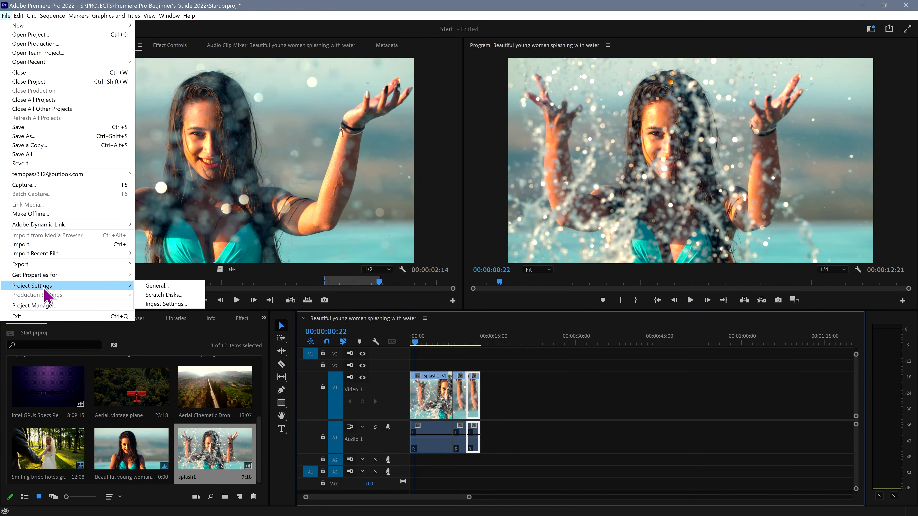
left_click(156, 286)
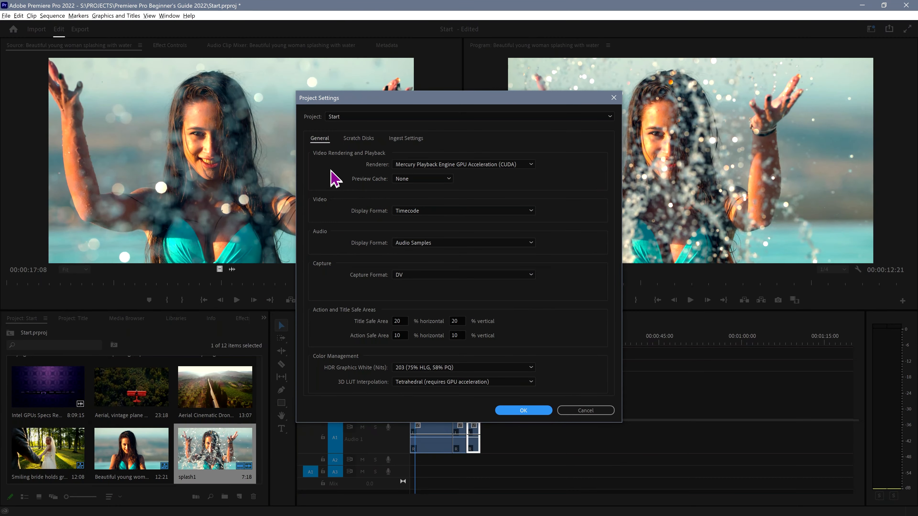
left_click(533, 414)
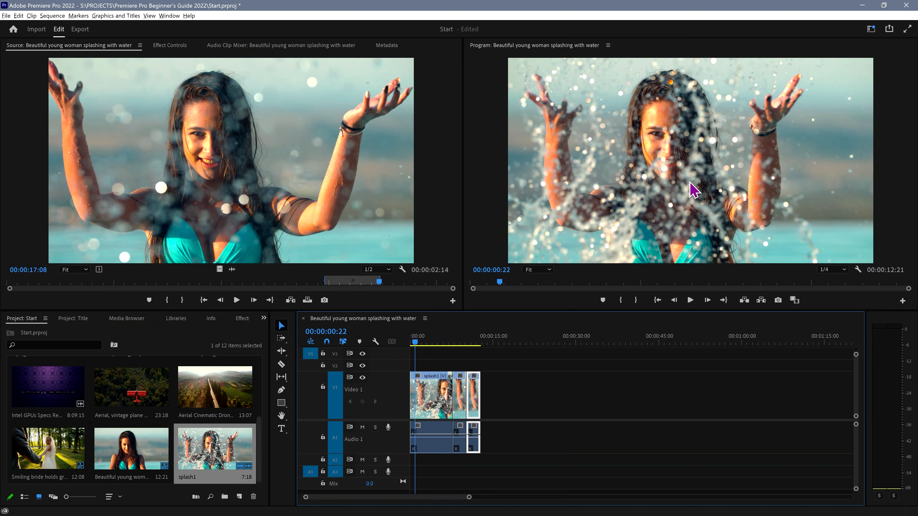
left_click(690, 190)
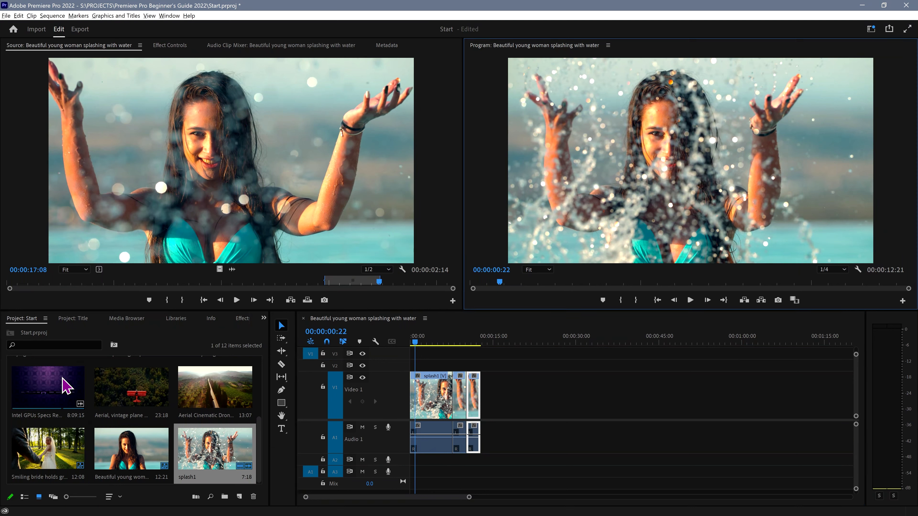
Place the Intel GPUs clip after the splash clips on V1 and A1, and a second copy on V2 and A2
left_click_drag(62, 385, 502, 415)
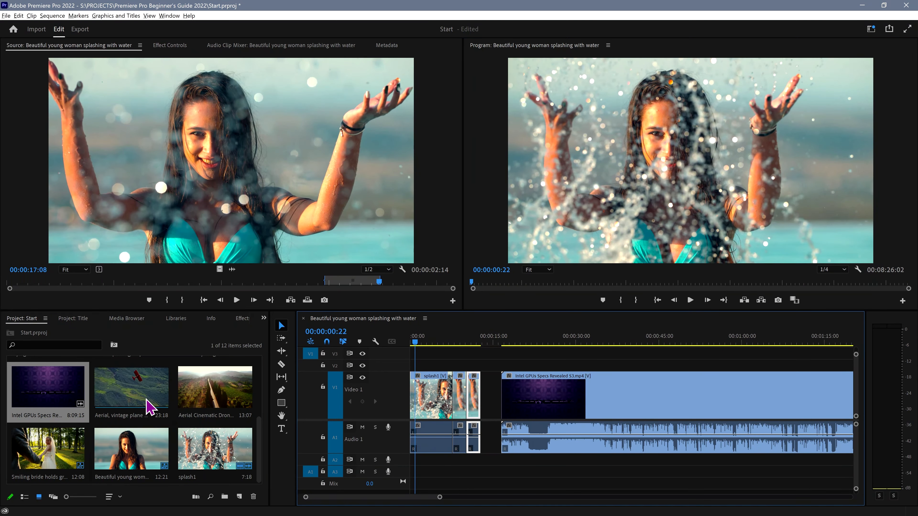
left_click(645, 411)
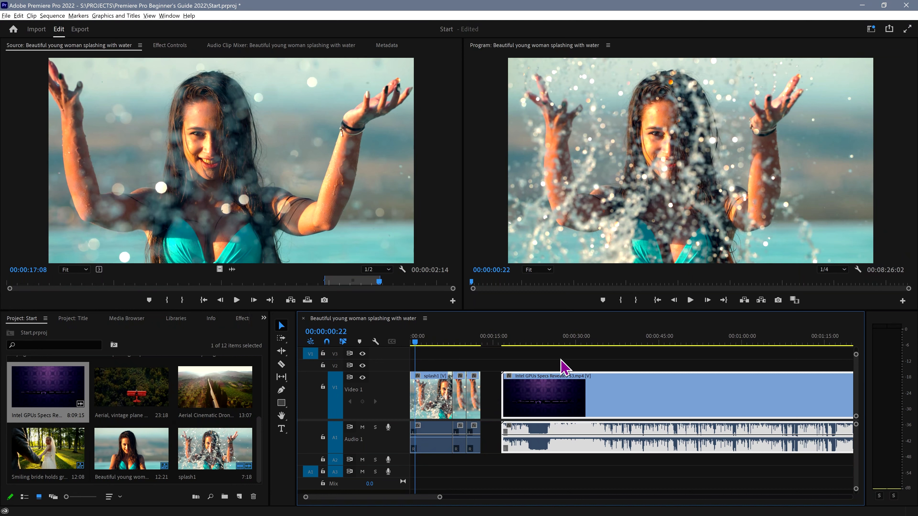
mouse_move(561, 360)
left_mouse_down()
mouse_move(542, 362)
mouse_move(549, 368)
left_mouse_up()
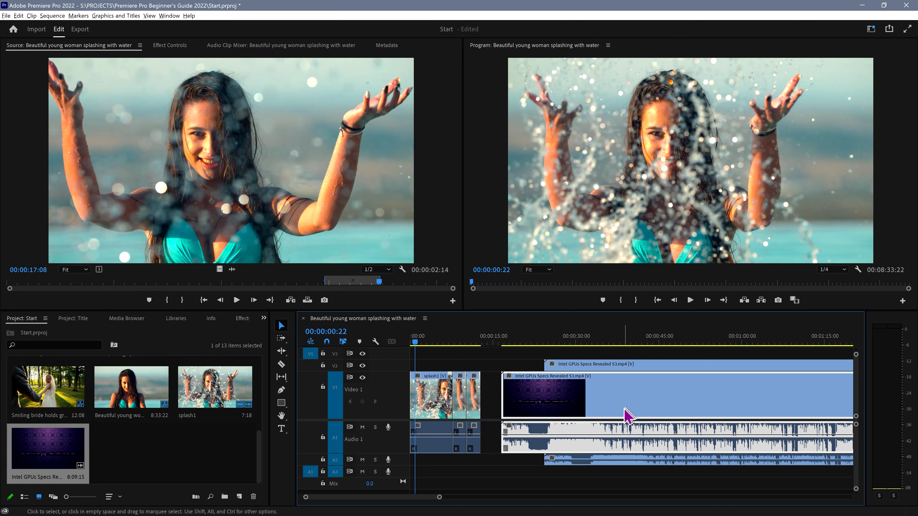
Delete both Intel GPUs clips and all the splash clips from the timeline
key("Delete")
left_click(608, 366)
key("Delete")
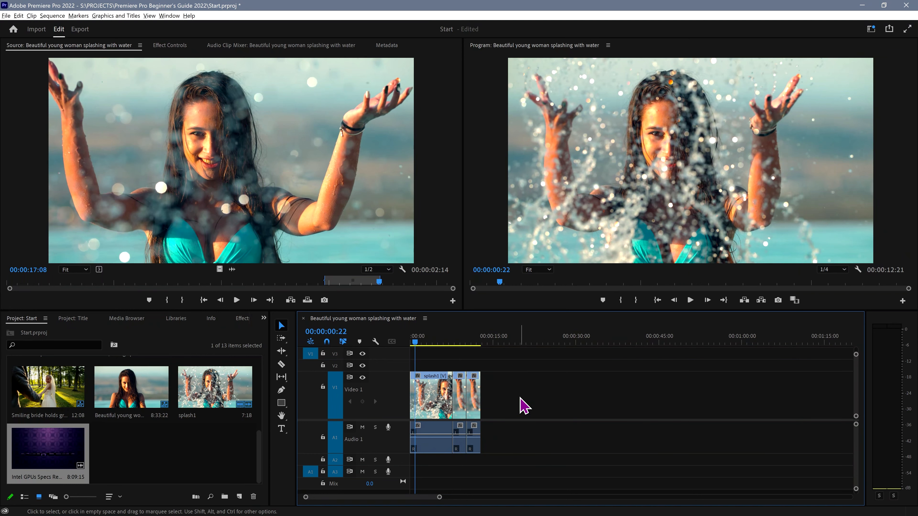
left_click_drag(519, 397, 436, 433)
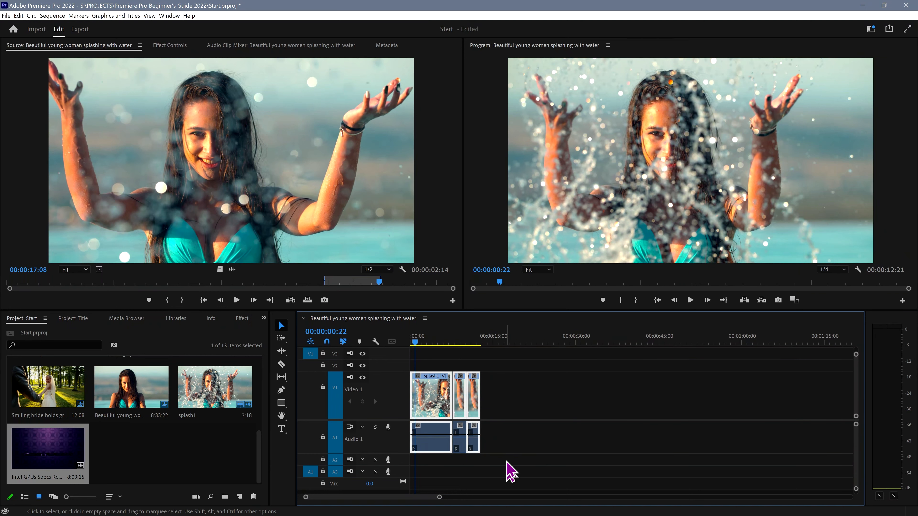
key("Delete")
left_click_drag(486, 443, 432, 406)
key("Delete")
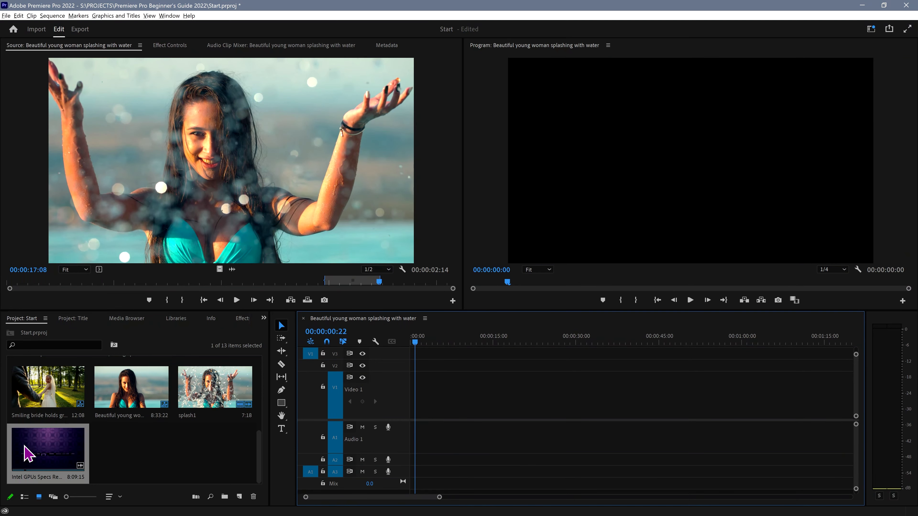
Open the Intel GPUs clip in the Source Monitor and scrub through it to 00:03:00:09
double_click(38, 453)
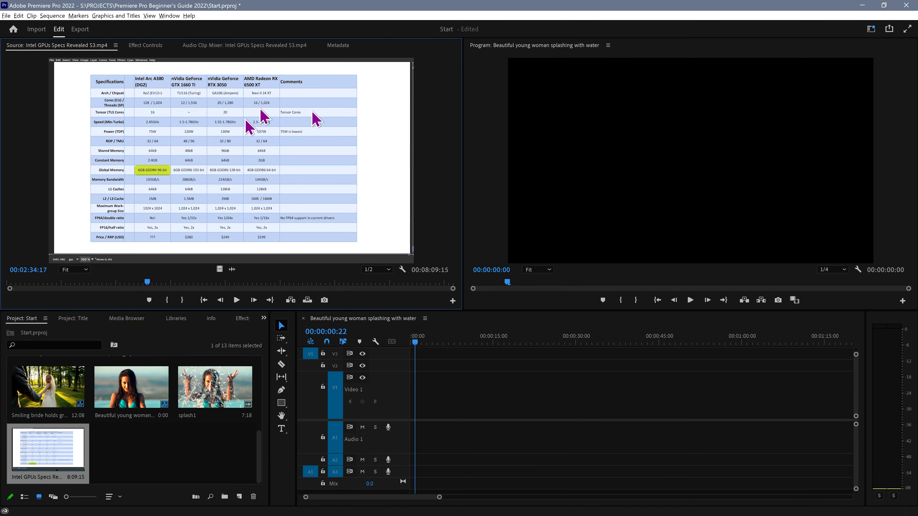
left_click(118, 282)
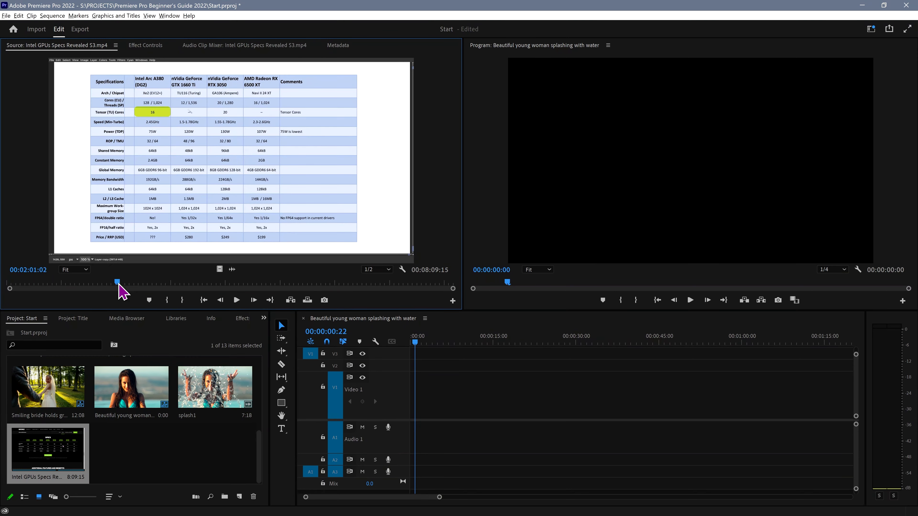
left_click_drag(118, 282, 171, 292)
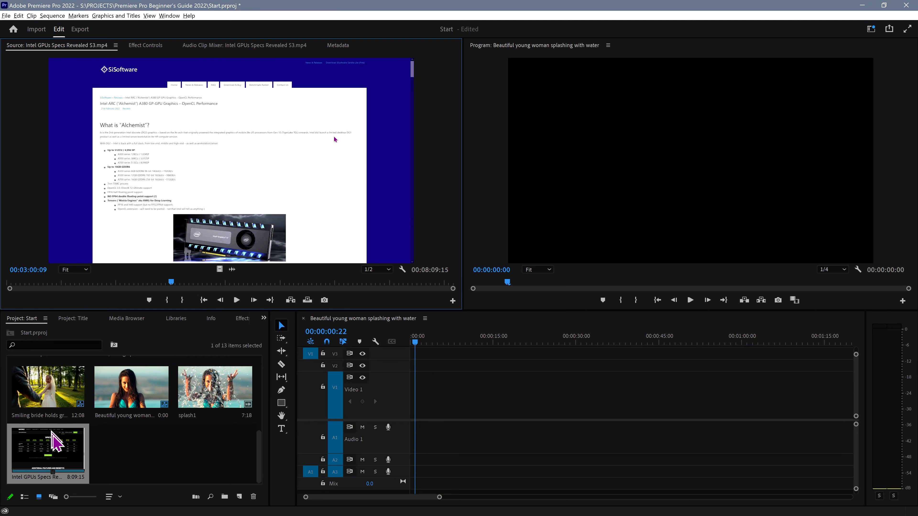
Place the Intel GPUs clip at the start of V1 and A1, changing the sequence settings to match the clip
left_click_drag(52, 433, 414, 421)
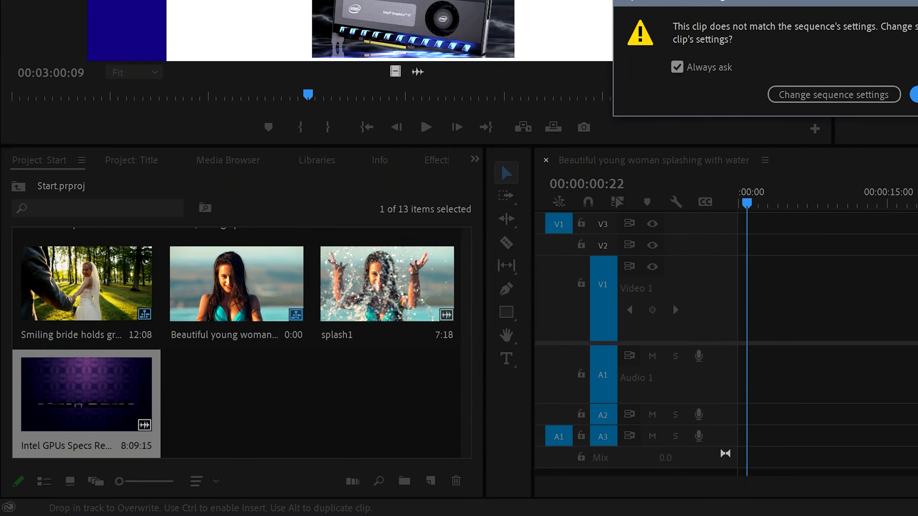
left_click(831, 95)
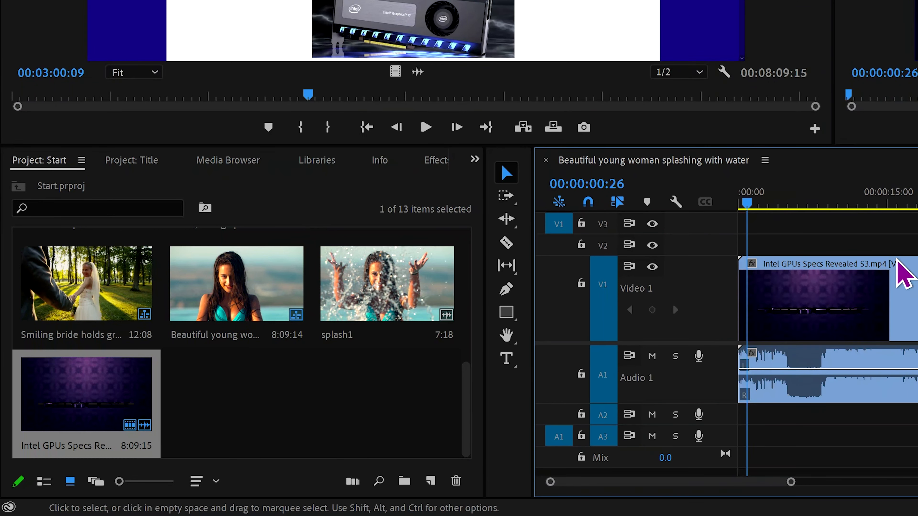
left_click(829, 289)
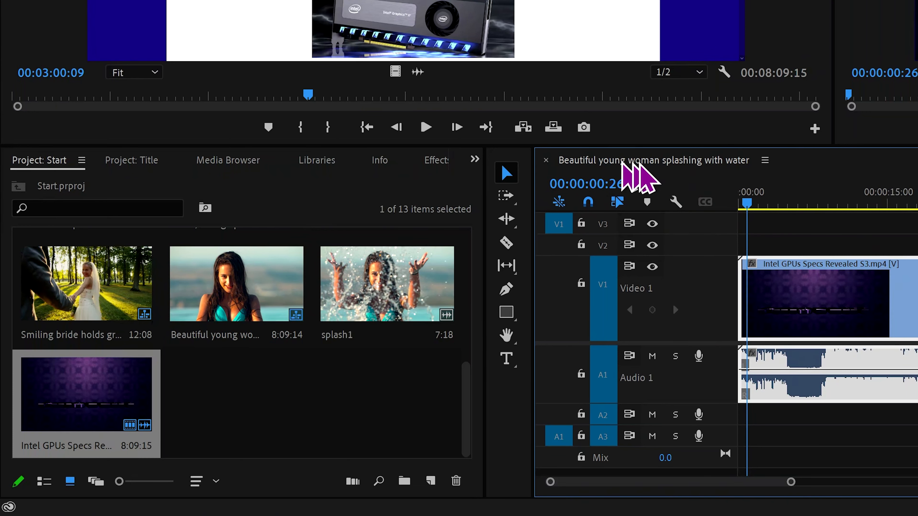
Close the open sequence and show the project items in list view, looking through the listed clips and sequences
left_click(546, 160)
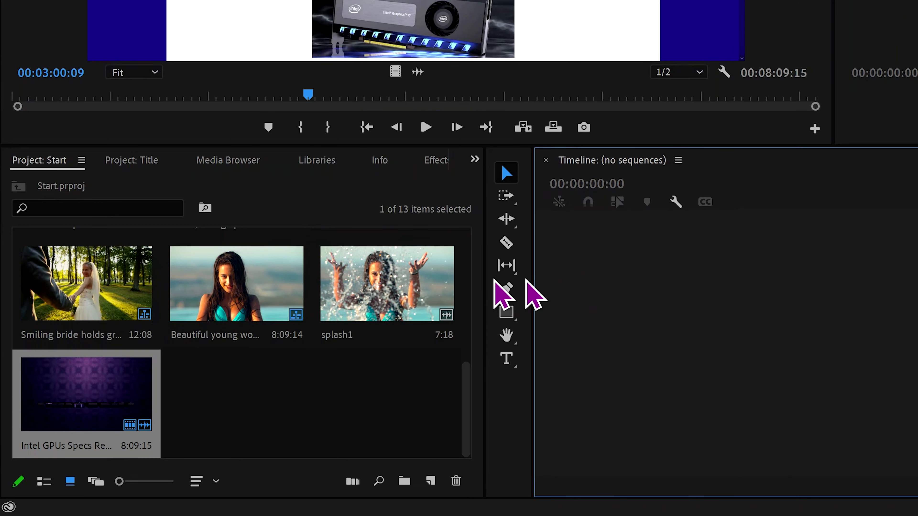
left_click(327, 366)
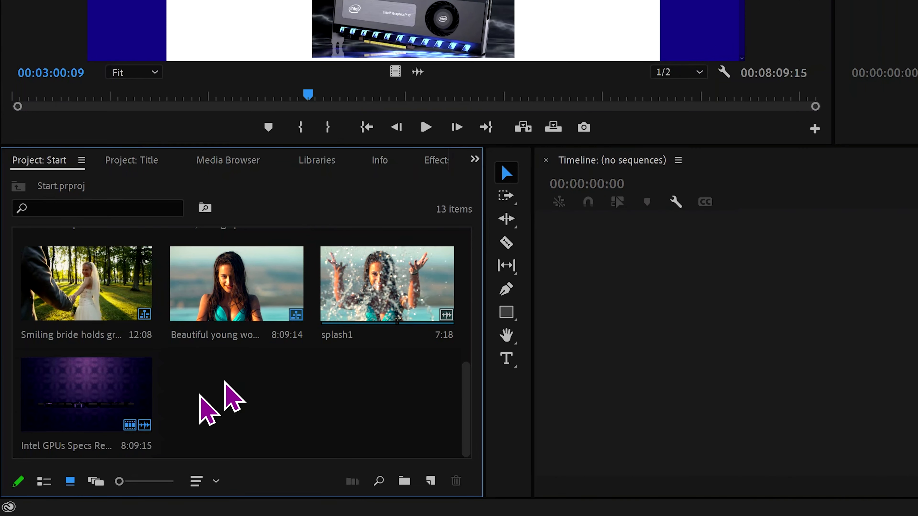
left_click(44, 483)
scroll(123, 408, "down", 2)
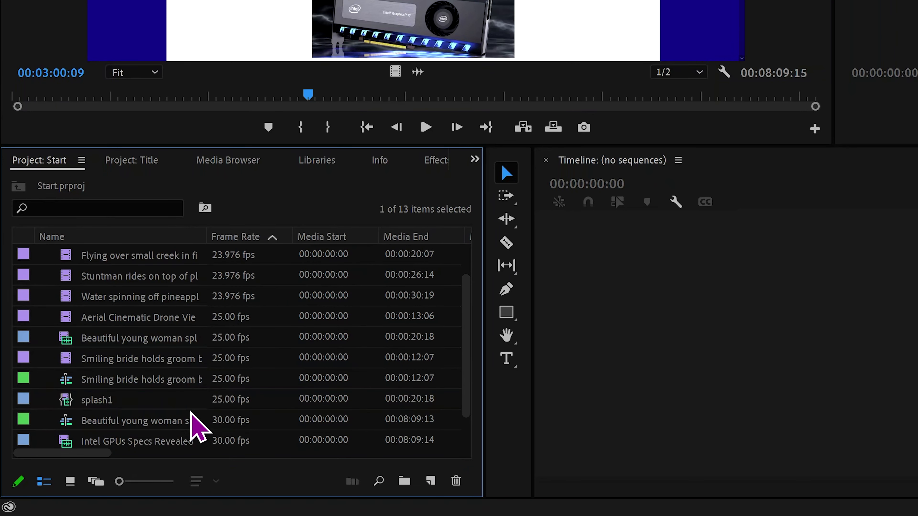
scroll(190, 412, "down", 1)
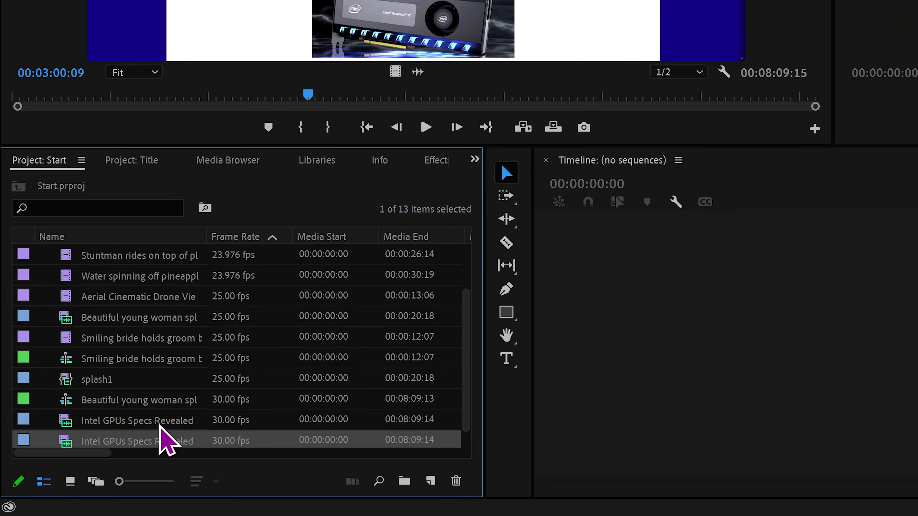
scroll(181, 414, "up", 1)
scroll(246, 403, "down", 2)
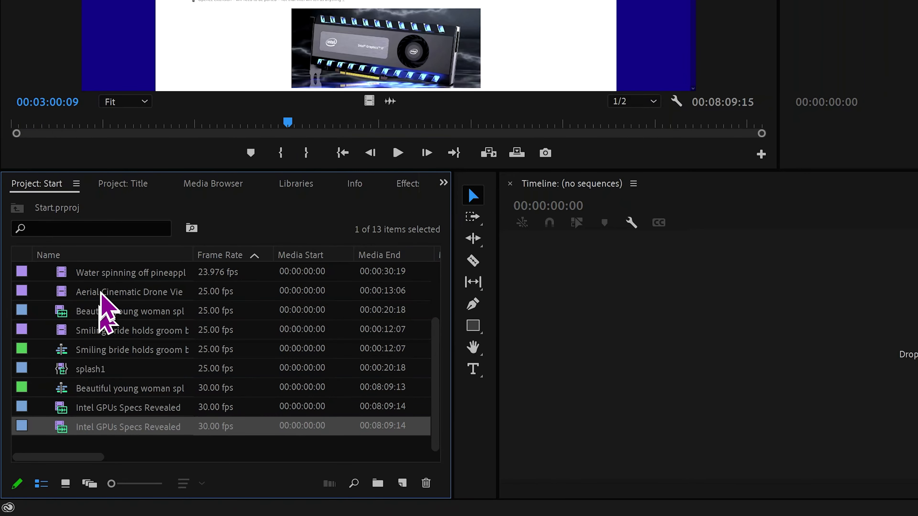
Open the splash1 subclip in the Source Monitor and the Smiling bride sequence in the timeline, leaving its name as it is
left_click(65, 371)
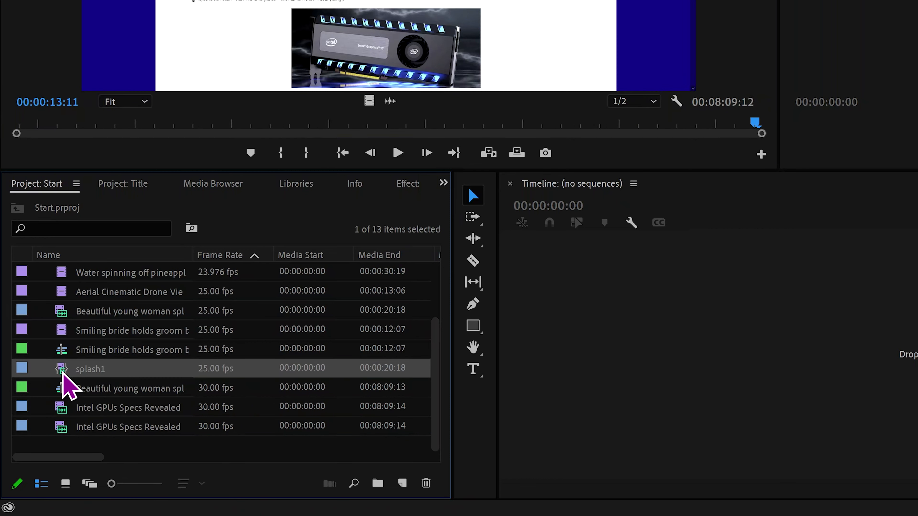
double_click(65, 370)
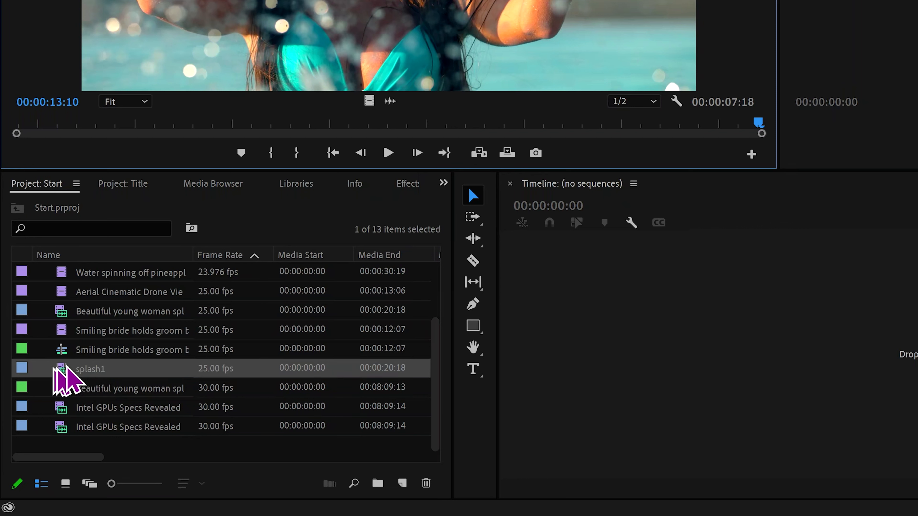
double_click(65, 349)
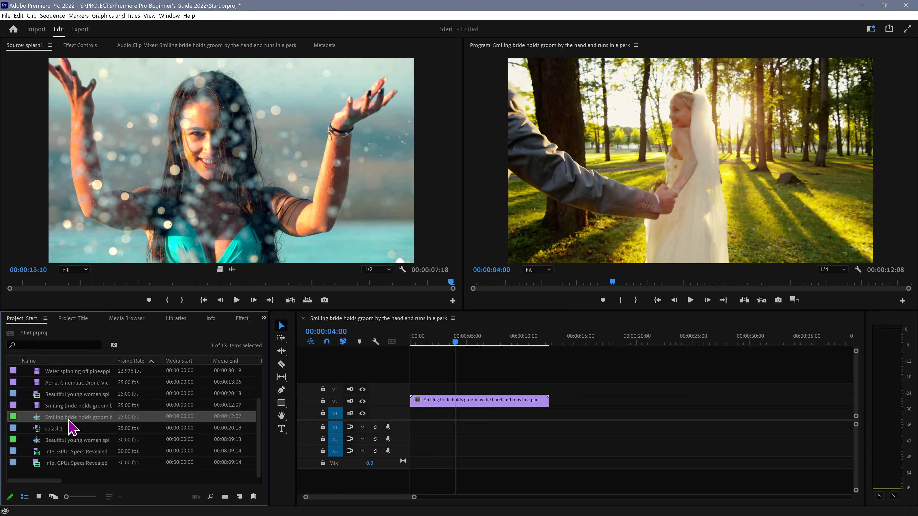
left_click(69, 420)
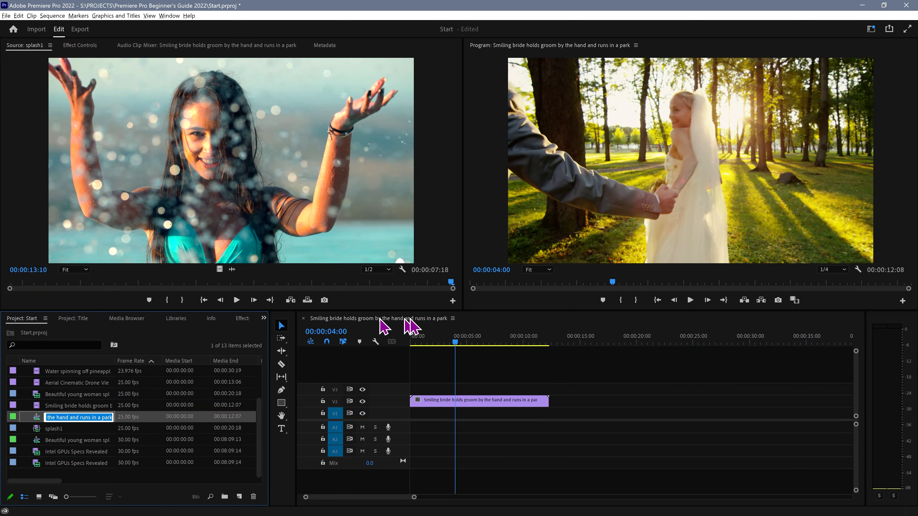
left_click(42, 444)
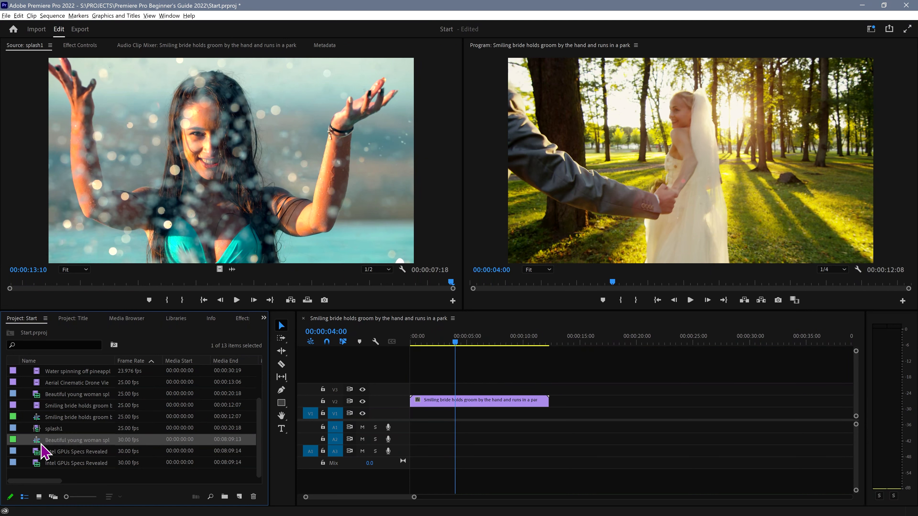
Open the Beautiful young woman sequence in the timeline and switch between it and the Smiling bride sequence, ending on Beautiful young woman
double_click(38, 443)
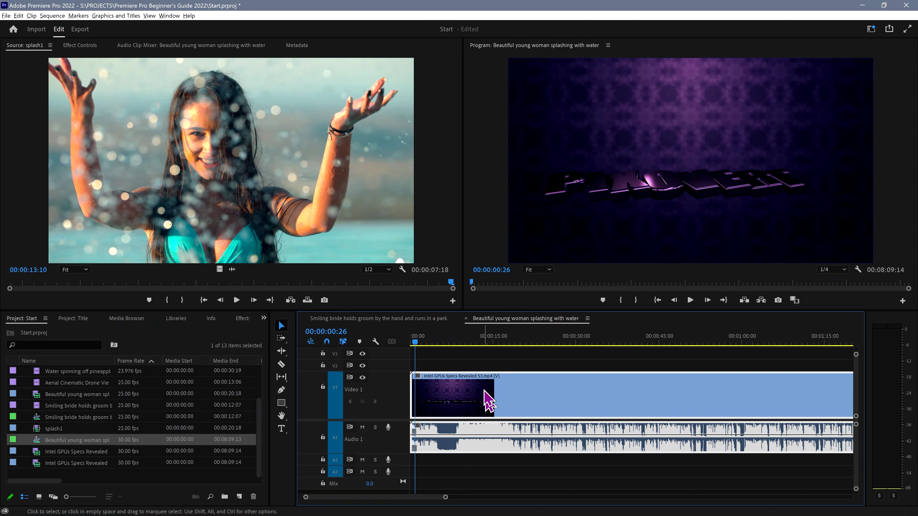
left_click(426, 323)
left_click(507, 320)
left_click(392, 318)
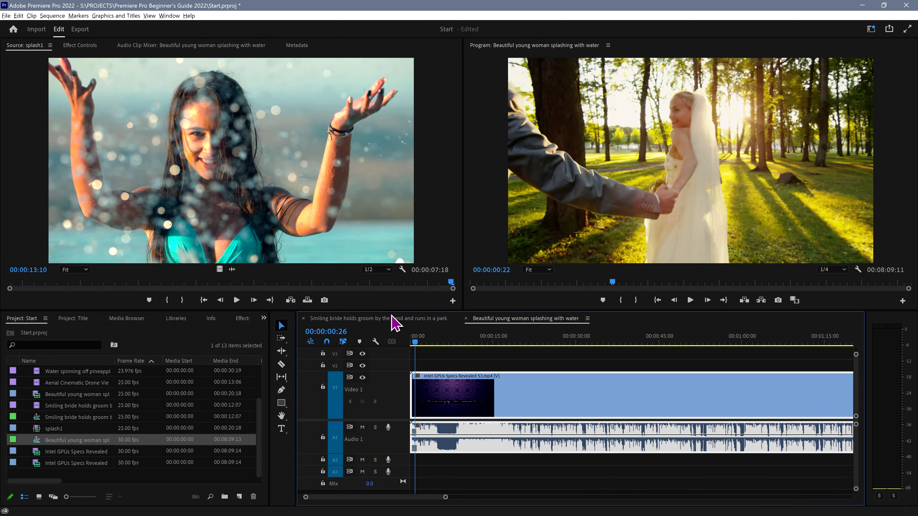
left_click(534, 318)
left_click(348, 319)
left_click(517, 319)
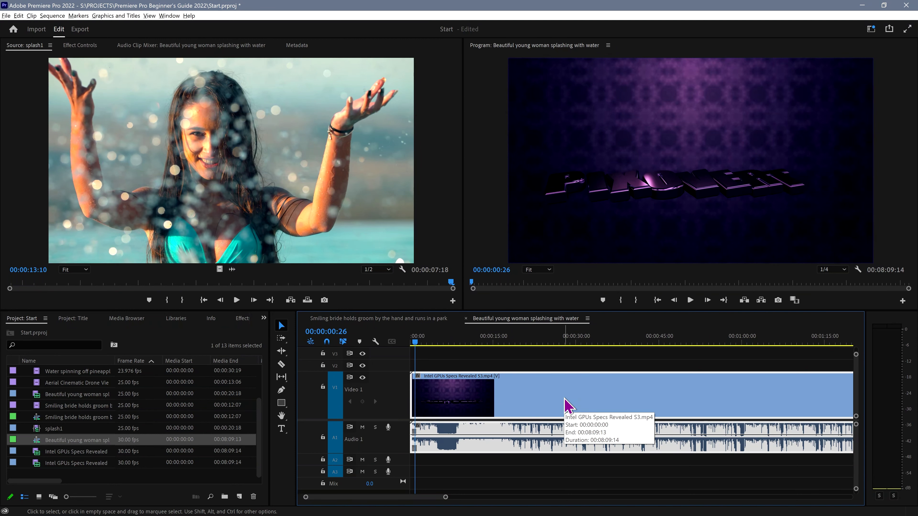
Load the timeline's Intel GPUs clip into the Source Monitor and fit the whole sequence in the timeline view
double_click(567, 406)
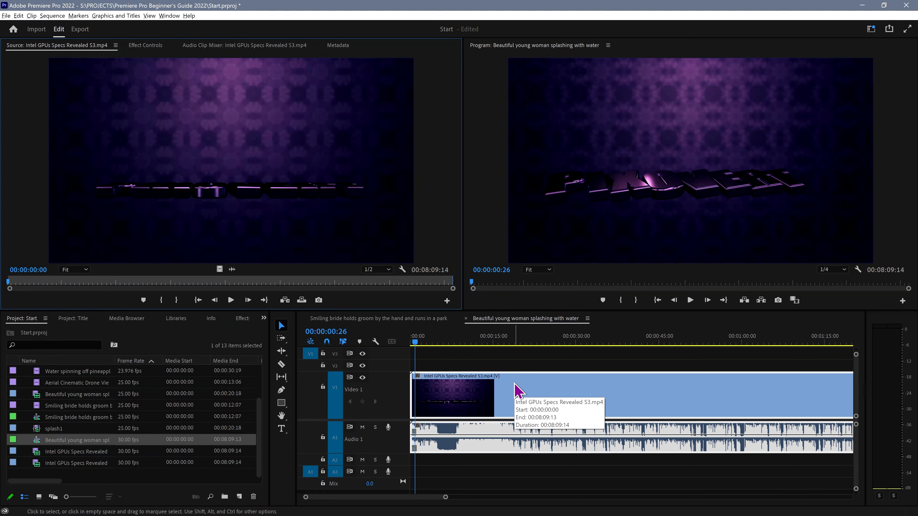
key("backslash")
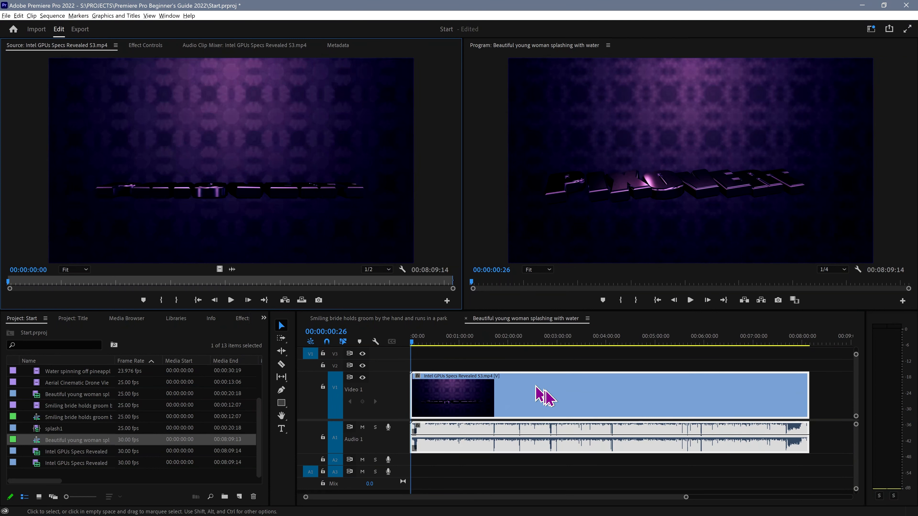
left_click(803, 390)
left_click(549, 404)
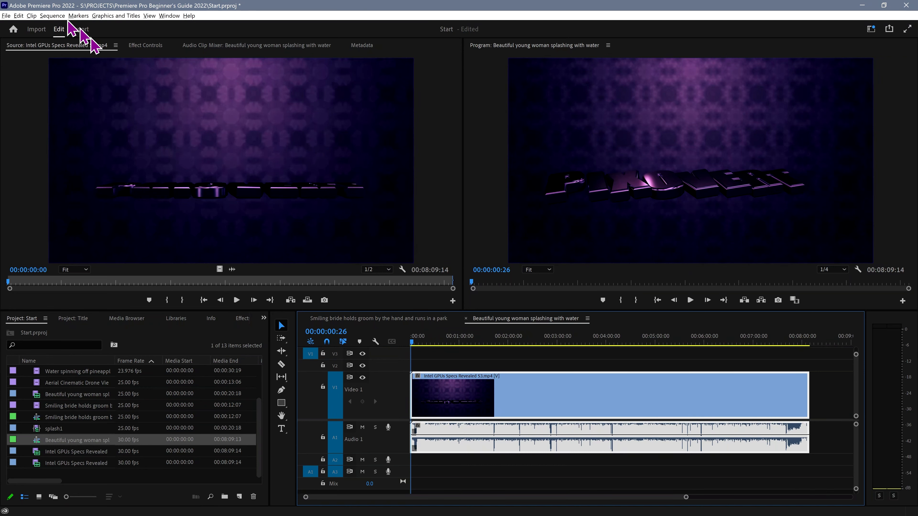
Open the keyboard shortcuts settings and look through the list of application commands
left_click(19, 16)
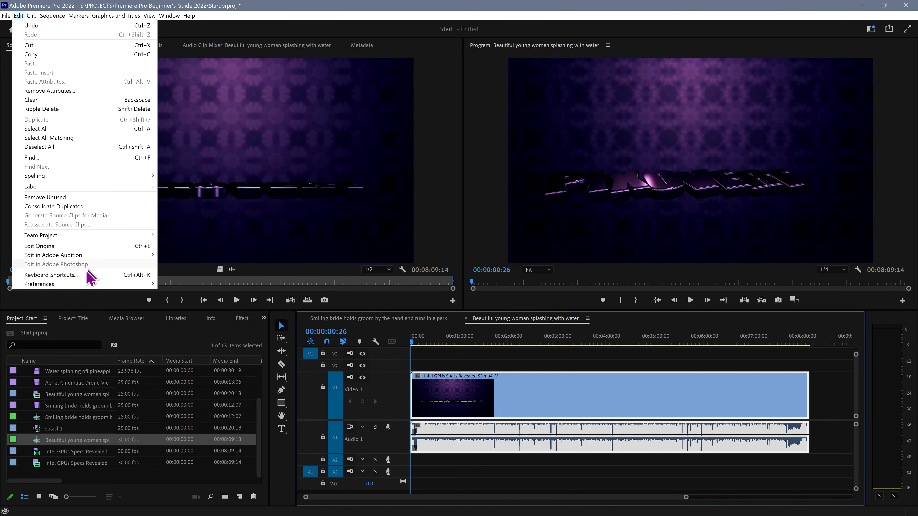
left_click(84, 277)
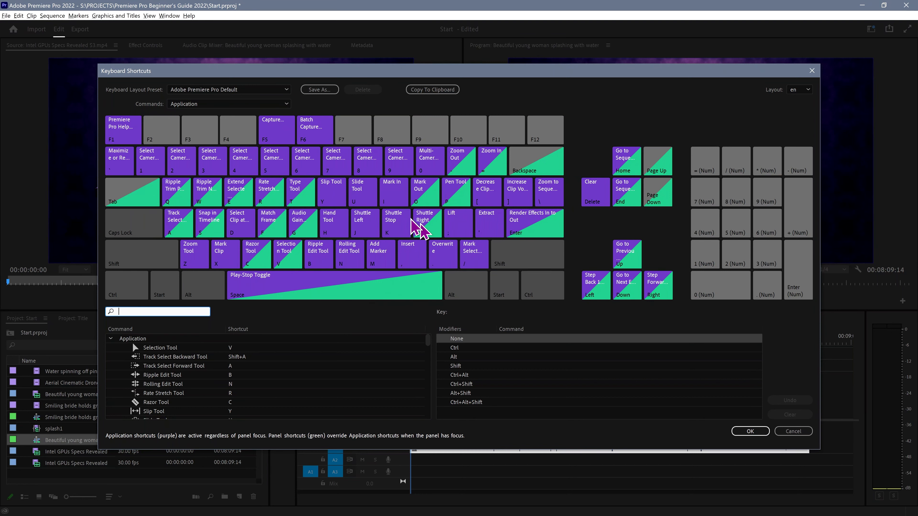
scroll(285, 383, "down", 4)
scroll(267, 386, "up", 5)
scroll(263, 373, "down", 5)
scroll(251, 389, "up", 6)
Examine the shortcuts assigned to the Razor, Slip, Rate Stretch, Selection and Track Select tools
left_click(168, 403)
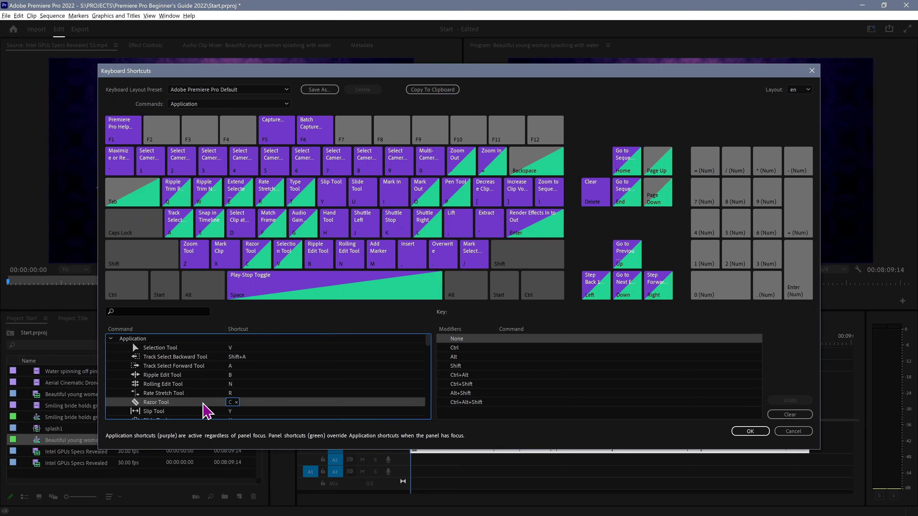
left_click(176, 412)
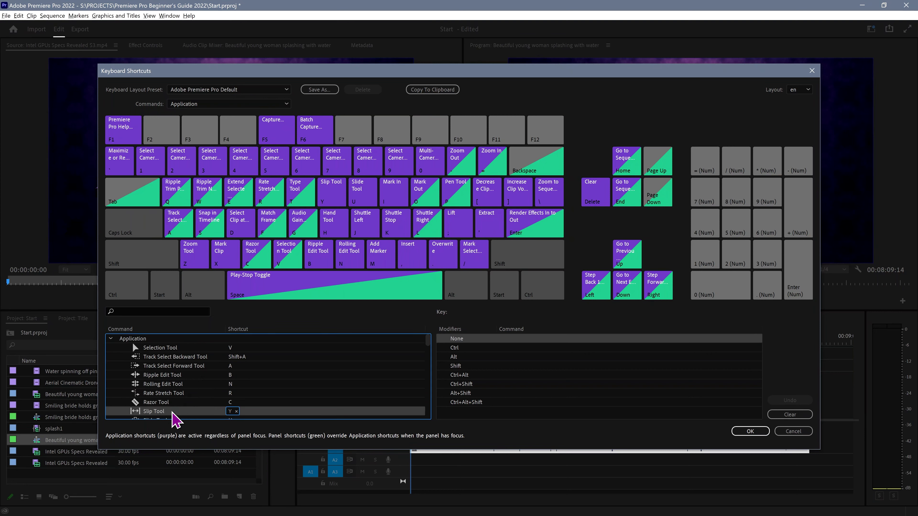
left_click(174, 395)
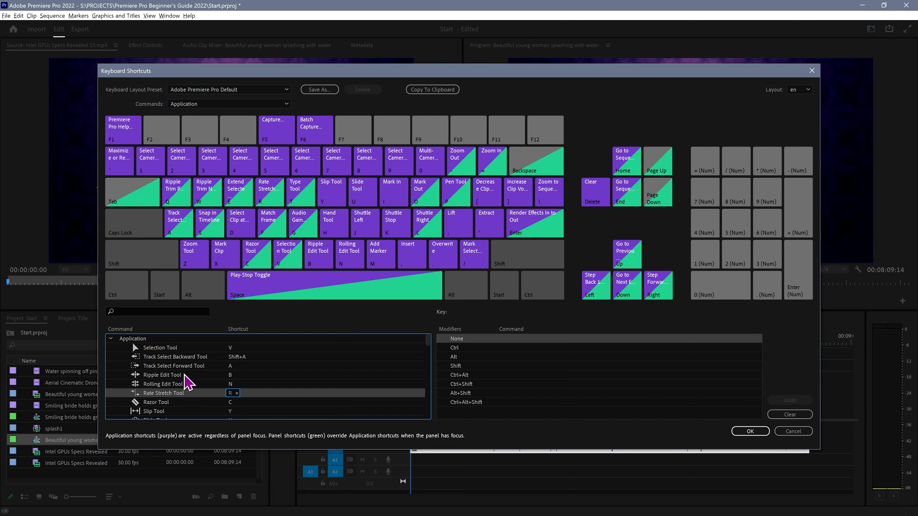
left_click(182, 349)
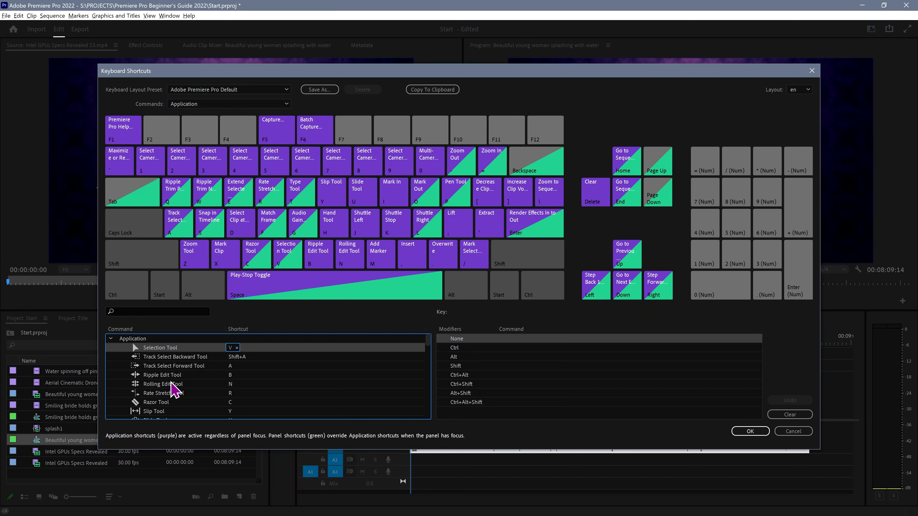
left_click(174, 366)
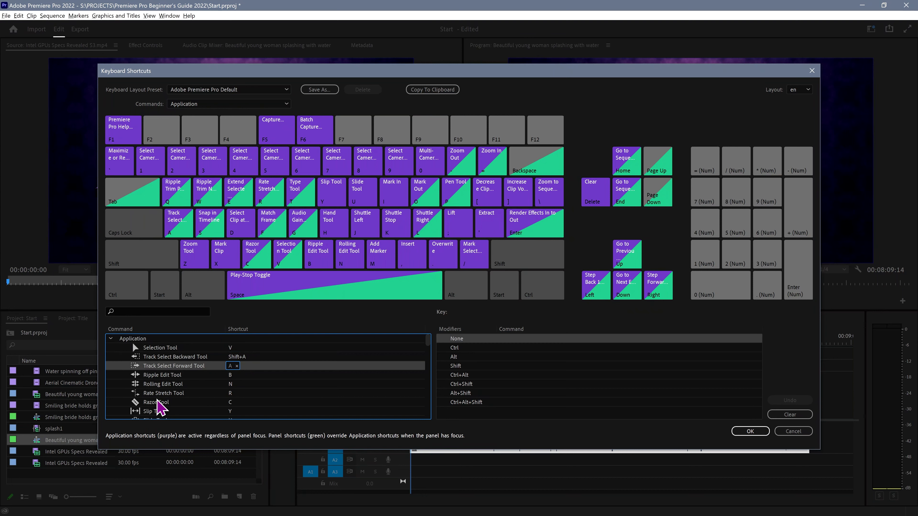
left_click(156, 356)
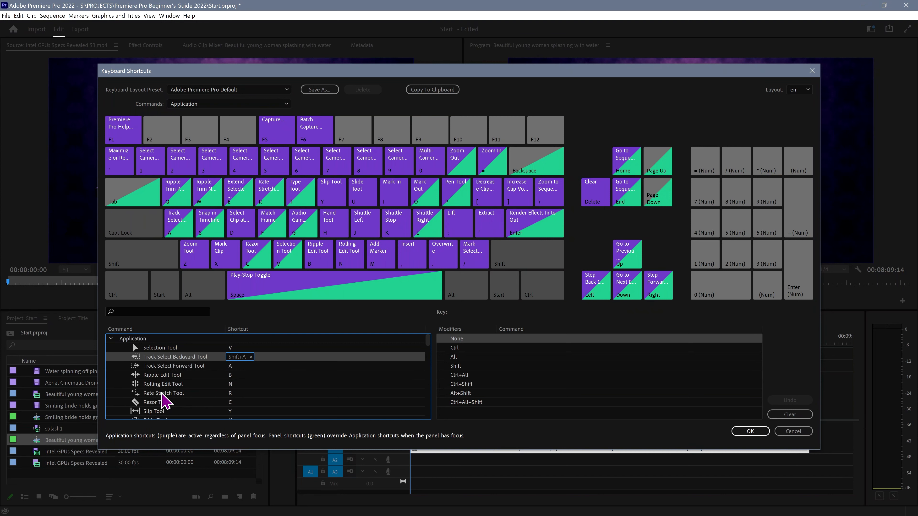
scroll(170, 402, "down", 1)
left_click(155, 378)
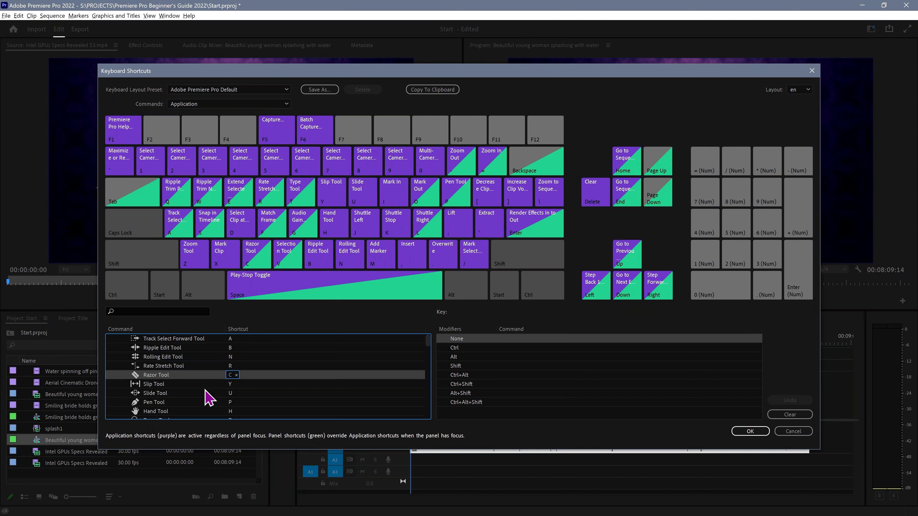
Look through the remaining application commands and their shortcuts, and leave the keyboard shortcuts settings without making changes
scroll(209, 398, "down", 1)
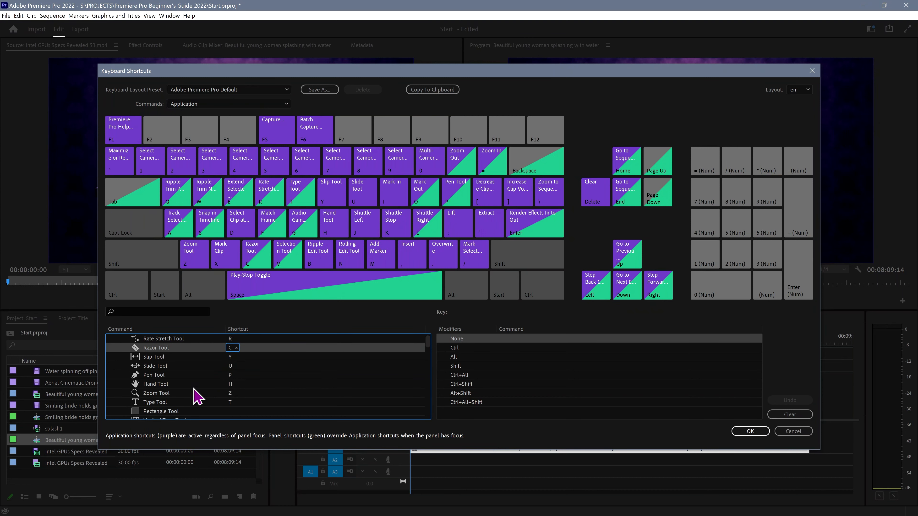
scroll(210, 400, "down", 10)
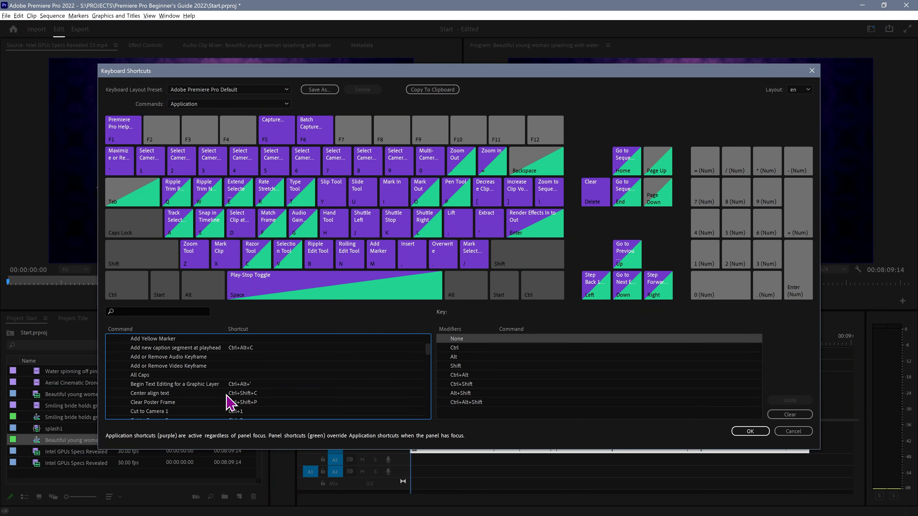
scroll(229, 403, "down", 12)
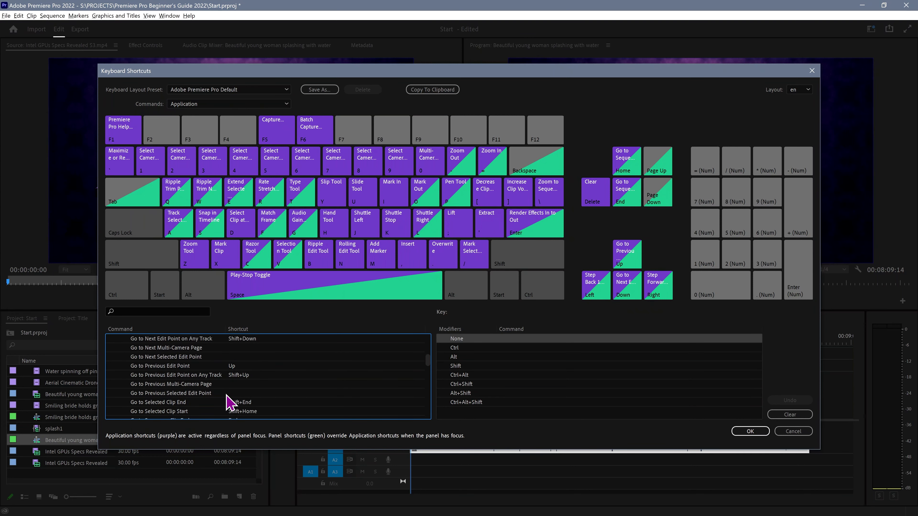
left_click(785, 433)
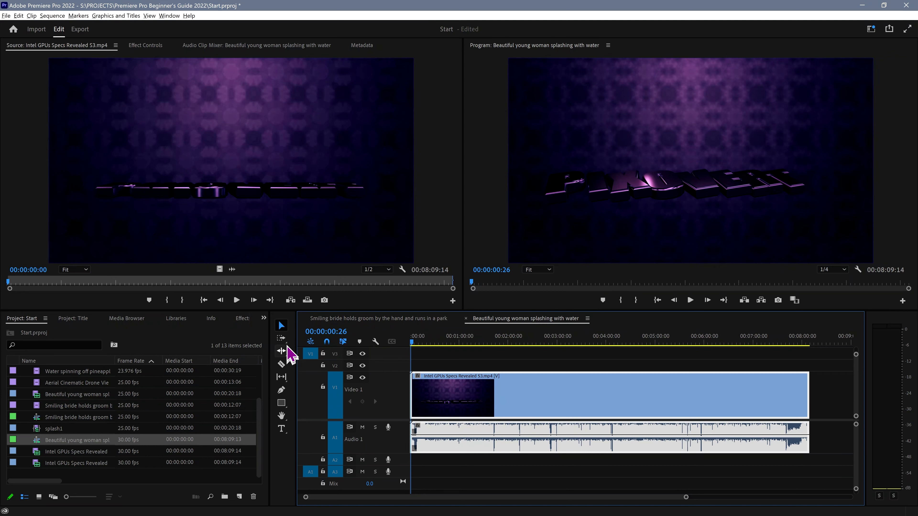
Give focus to the tools, timeline, Program Monitor and Source Monitor in turn, ending on the timeline
left_click(283, 365)
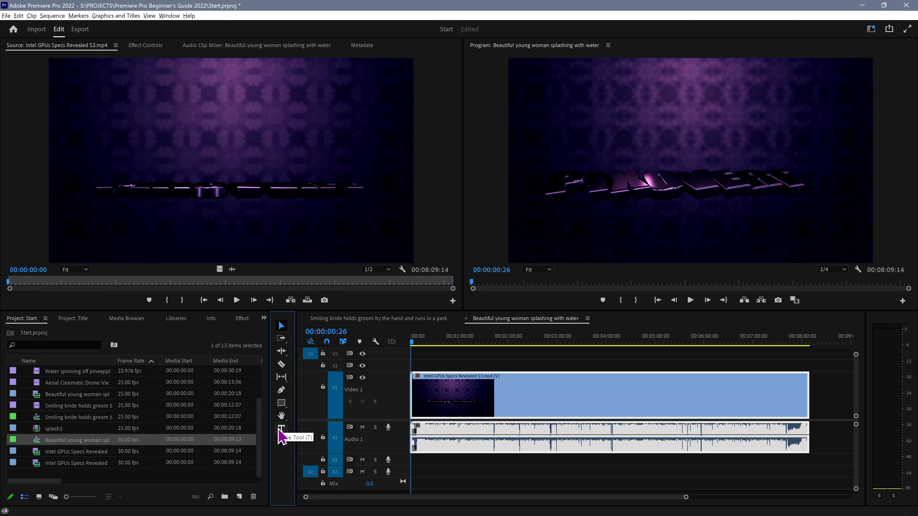
left_click(488, 392)
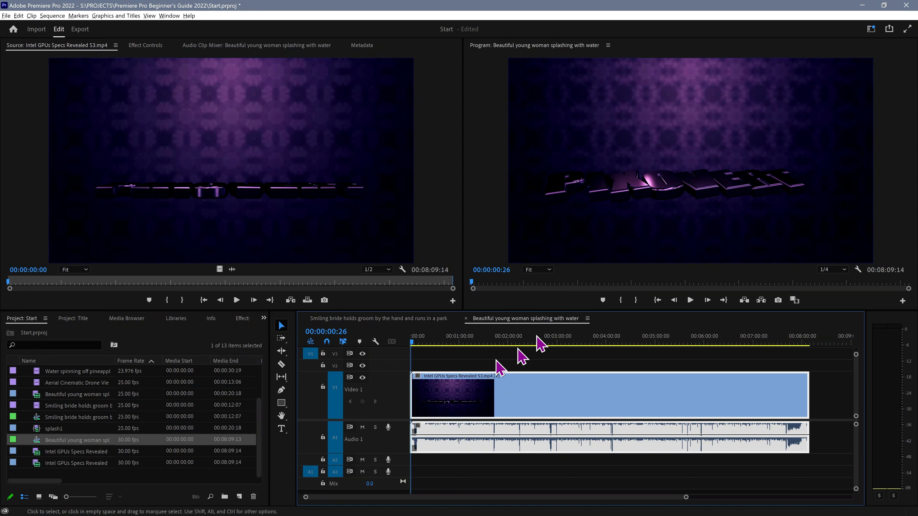
left_click(548, 251)
left_click(383, 230)
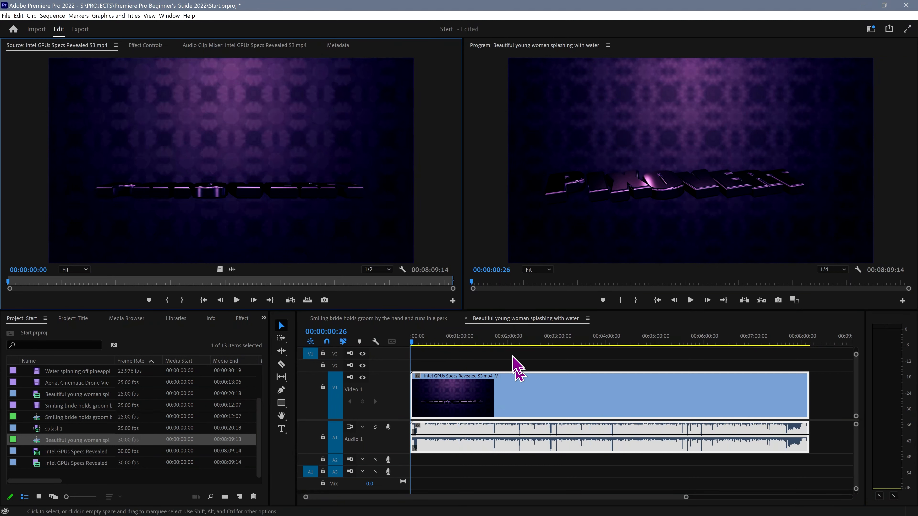
left_click(521, 365)
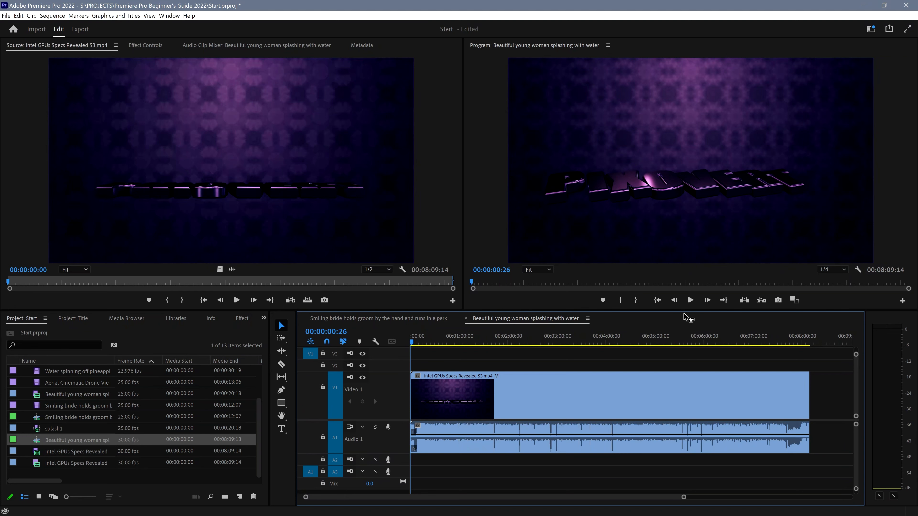
Maximize and restore the timeline, the Source Monitor and the Program Monitor one after another
key("grave")
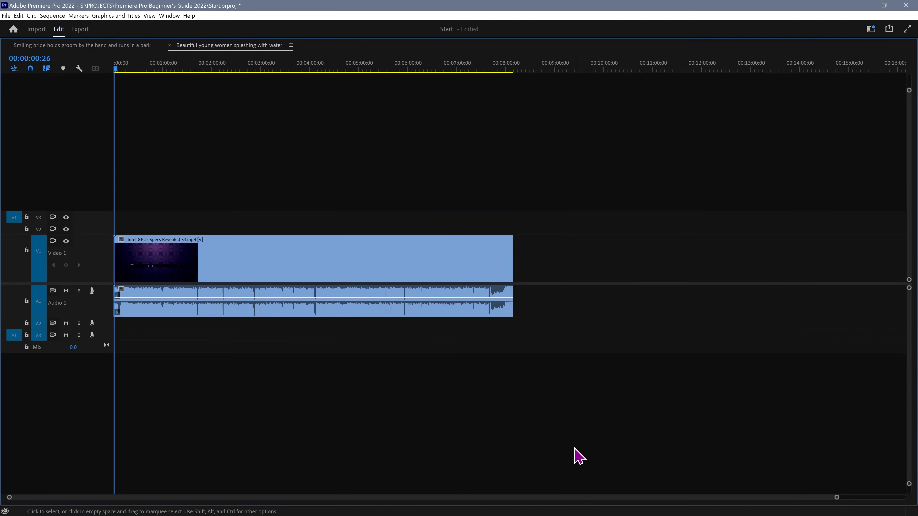
key("grave")
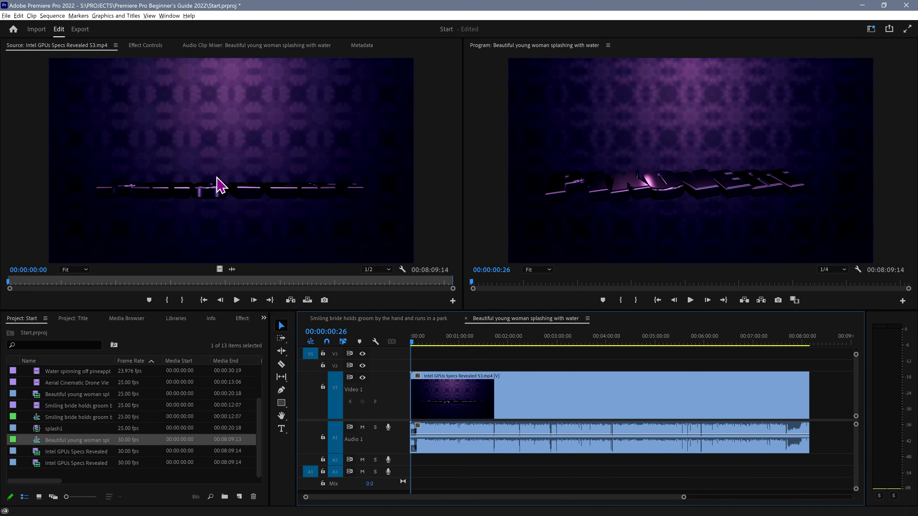
left_click(219, 184)
key("grave")
key("grave")
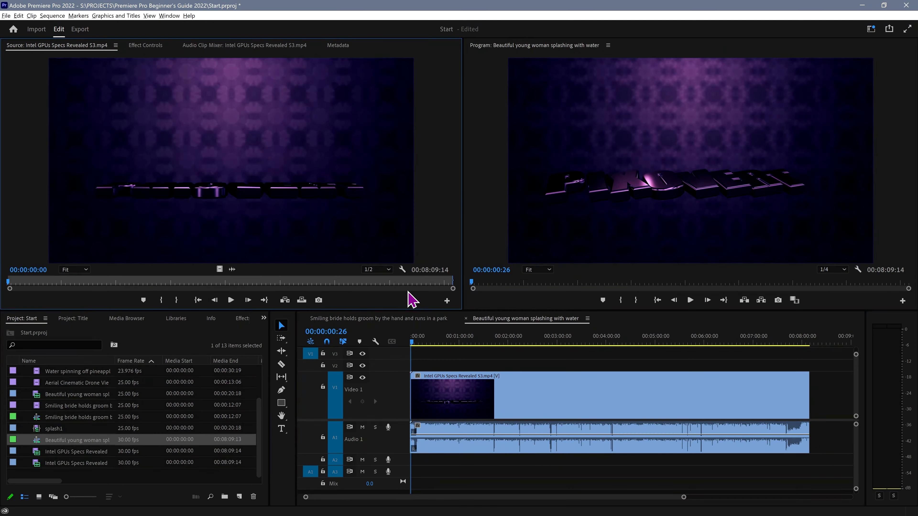
left_click(659, 249)
key("grave")
key("grave")
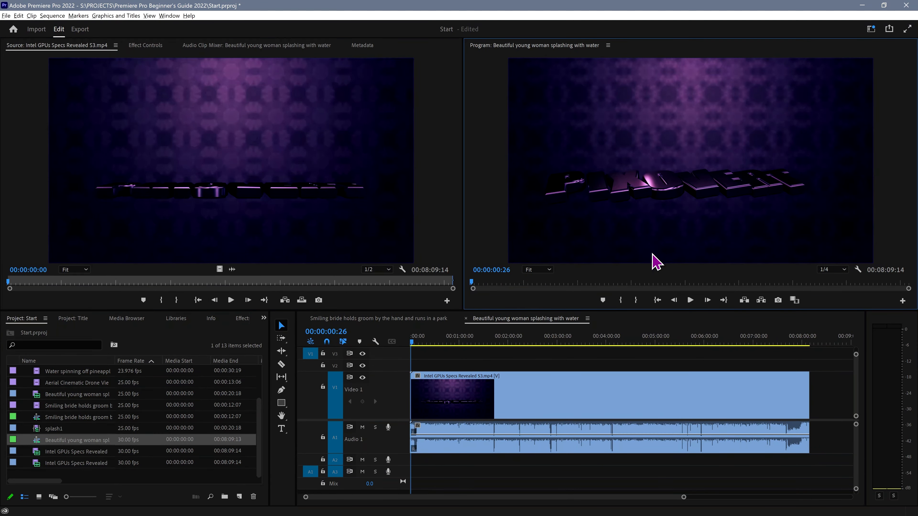
Move the playhead to 00:00:31:01 and split the Intel GPUs clip there and at about 00:02:16 with the Razor tool
left_click(524, 403)
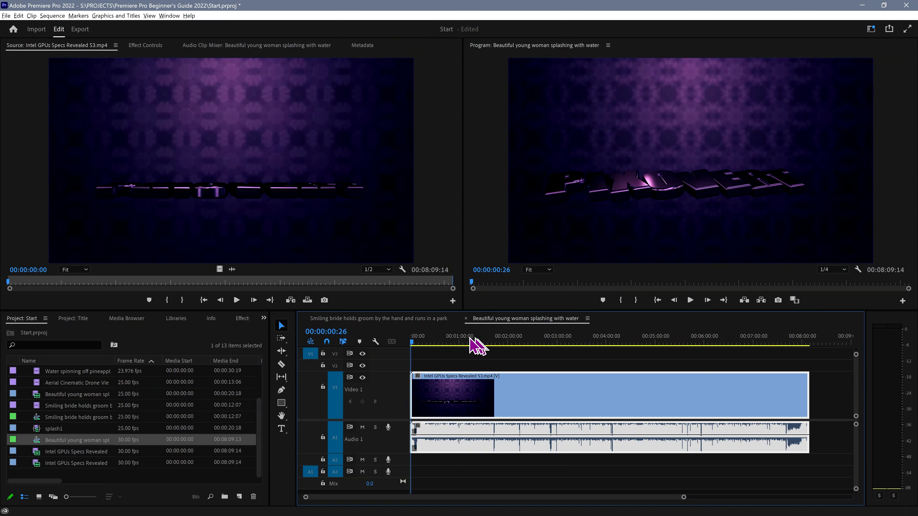
left_click_drag(417, 342, 436, 369)
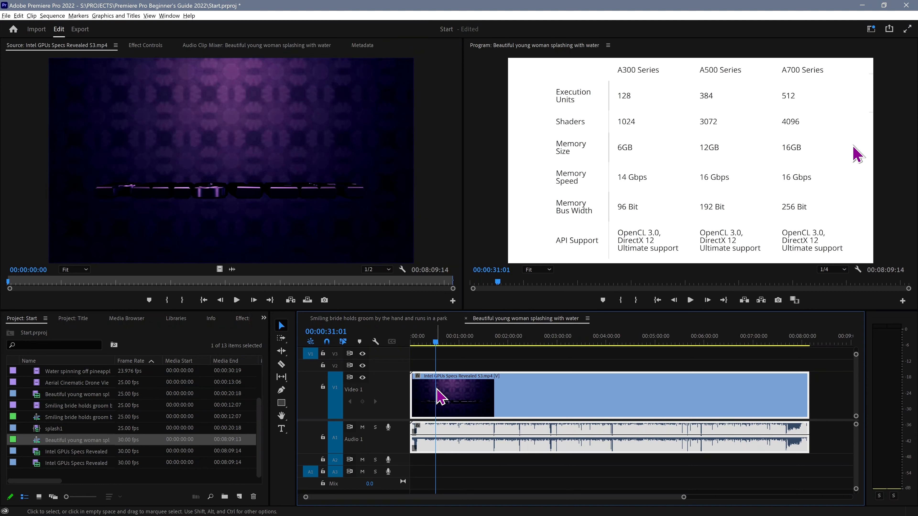
key("c")
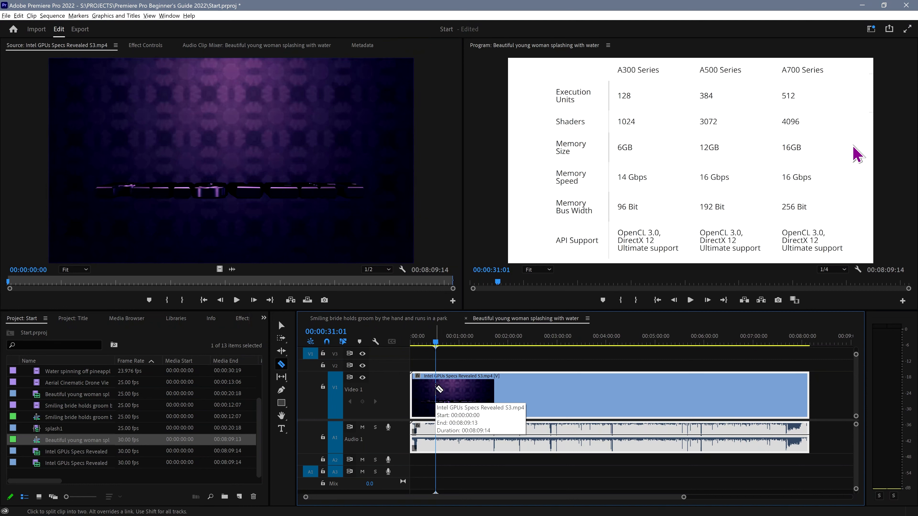
left_click(438, 392)
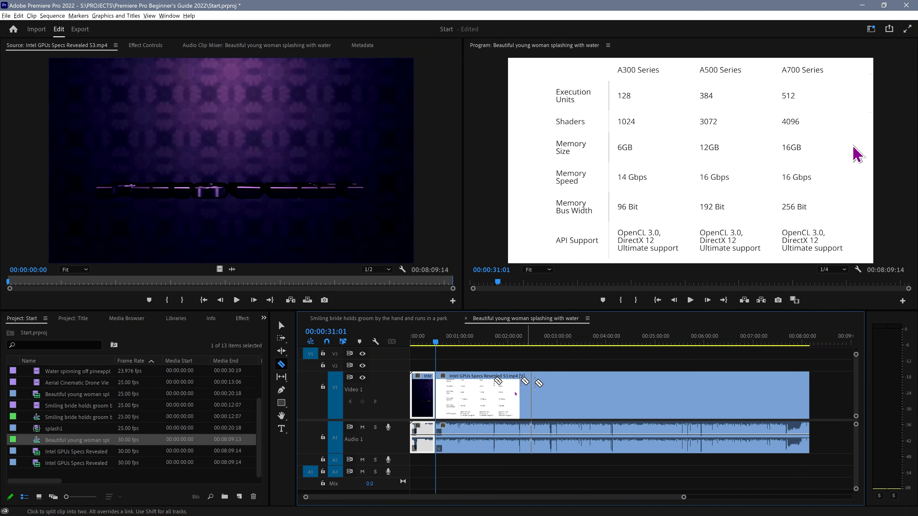
left_click(522, 394)
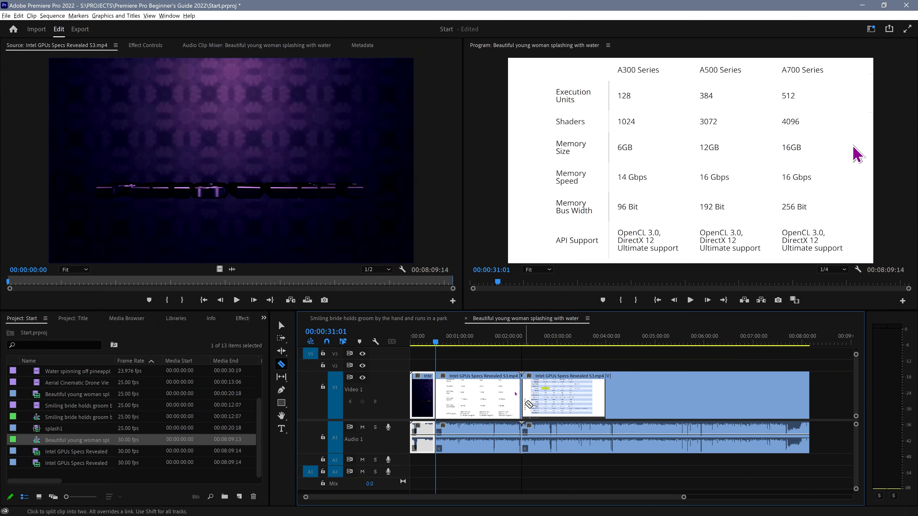
Delete the last and first segments of the split Intel GPUs clip with the Selection tool active, and select the remaining middle segment
key("v")
left_click(565, 407)
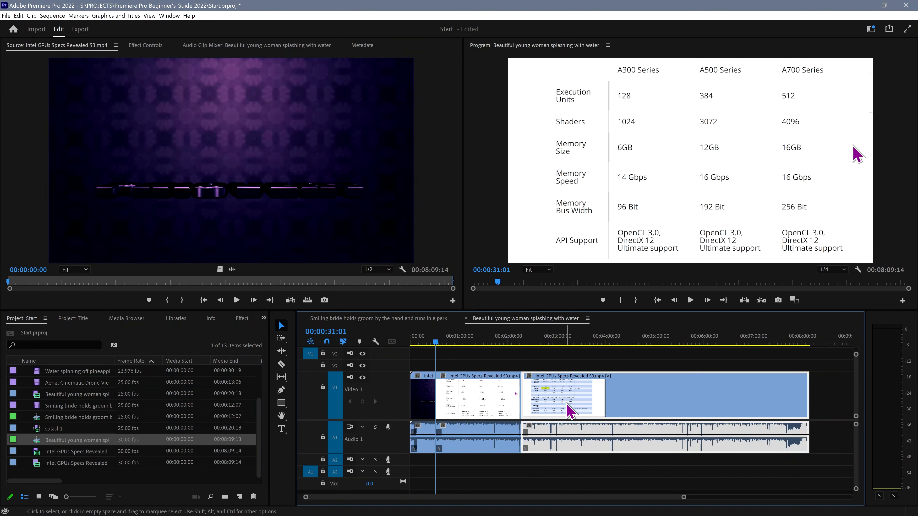
key("Delete")
left_click(419, 390)
key("Delete")
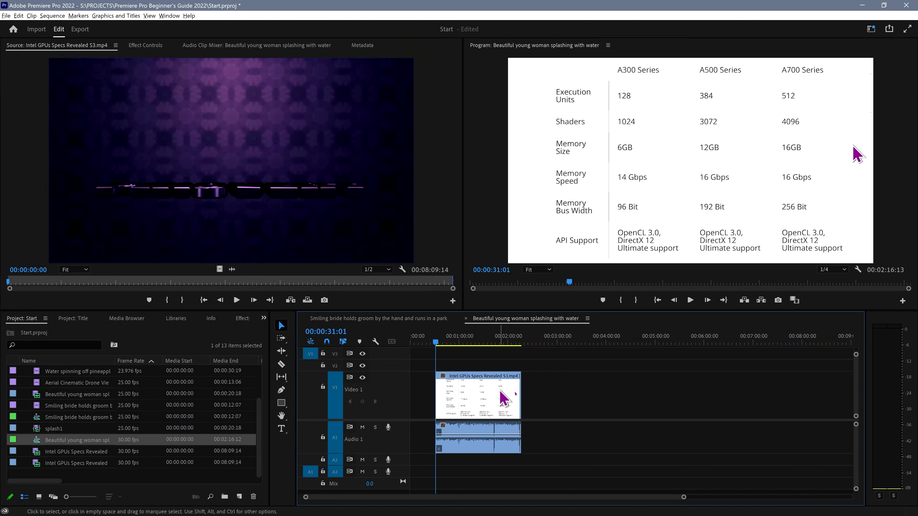
left_click(500, 390)
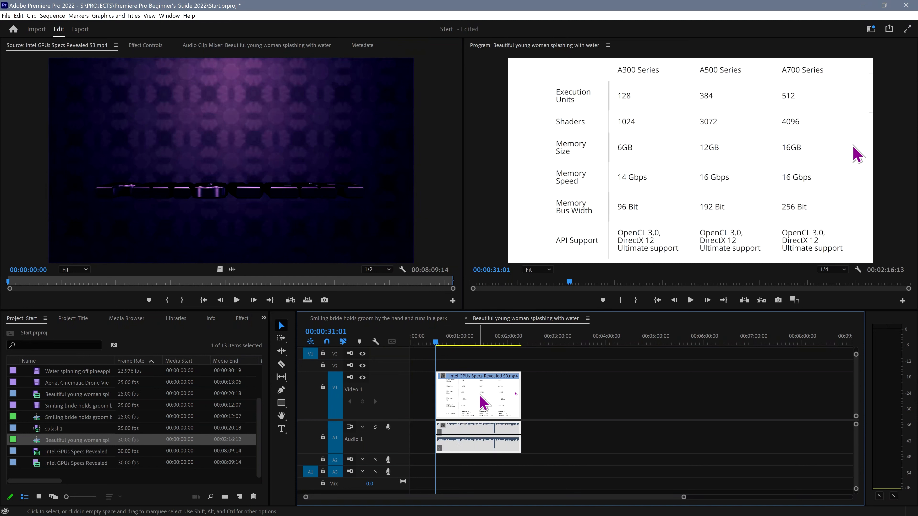
Run Scene Edit Detection on the Intel GPUs clip with cuts, a bin of subclips and clip markers at each detected cut point
left_click_drag(436, 340, 462, 344)
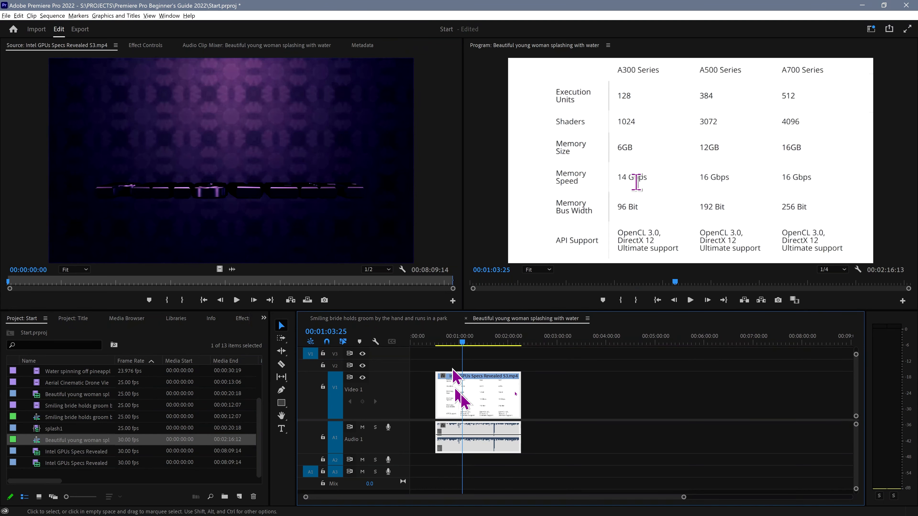
right_click(492, 397)
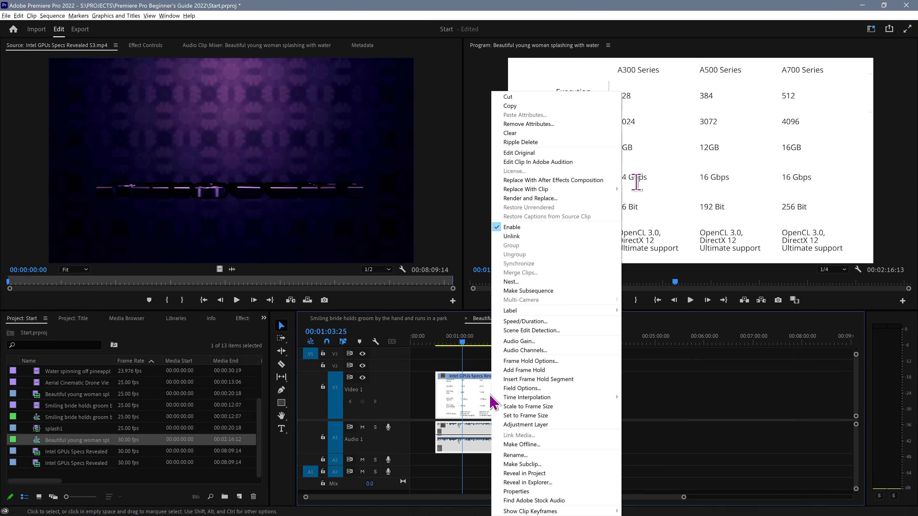
left_click(558, 333)
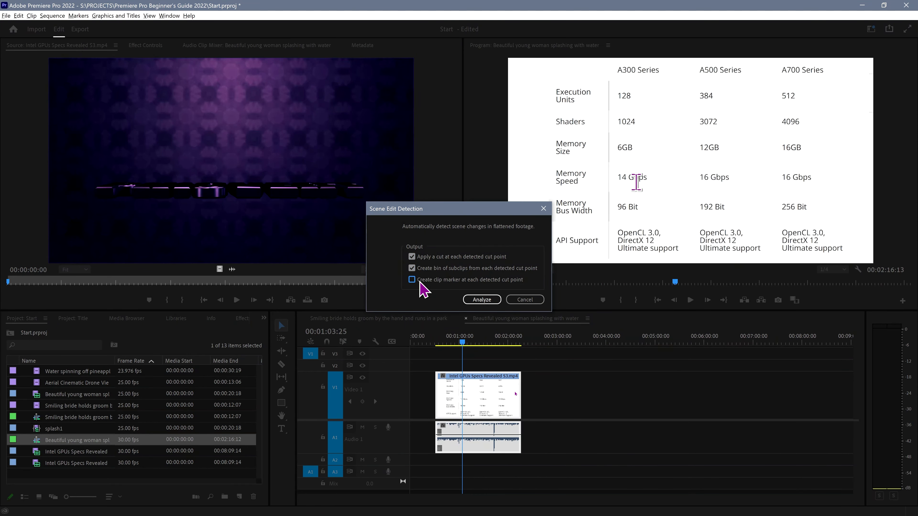
left_click(488, 300)
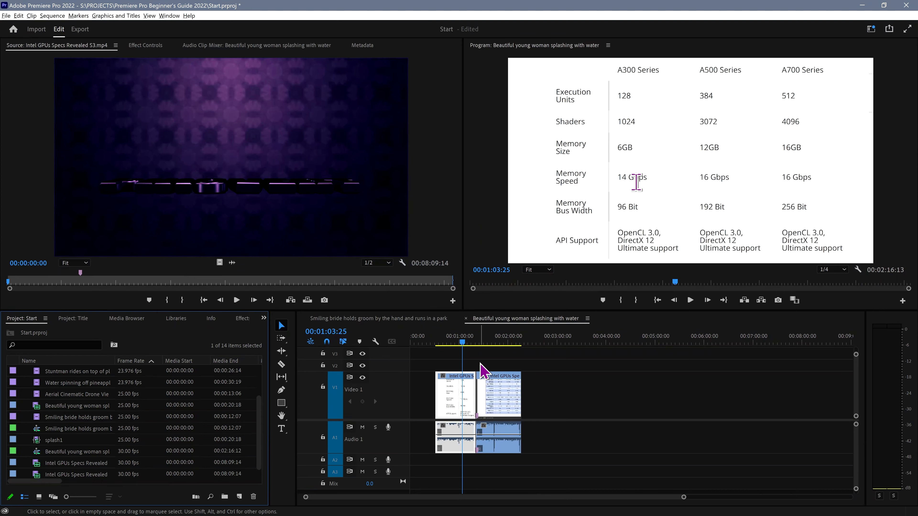
Move the playhead to 00:01:16:03, just before the detected cut, and select the cut and the segments on either side to inspect them
left_click(463, 343)
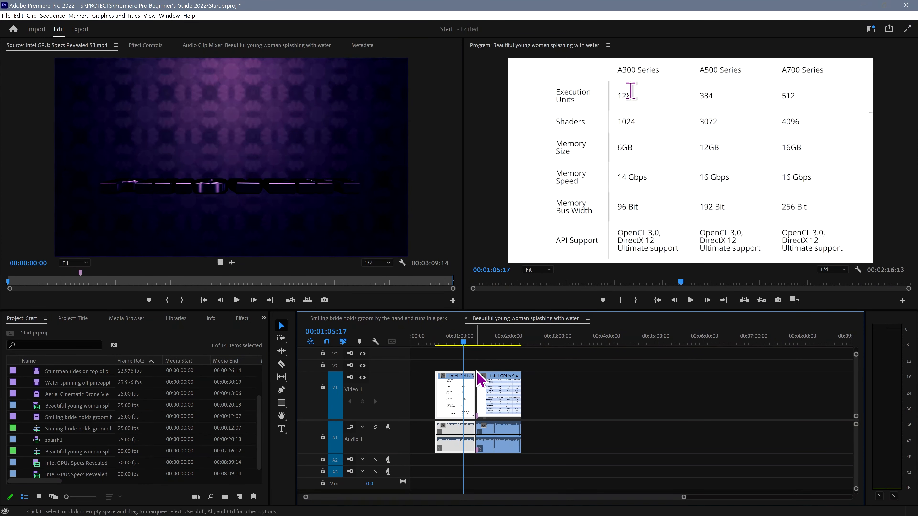
left_click(474, 385)
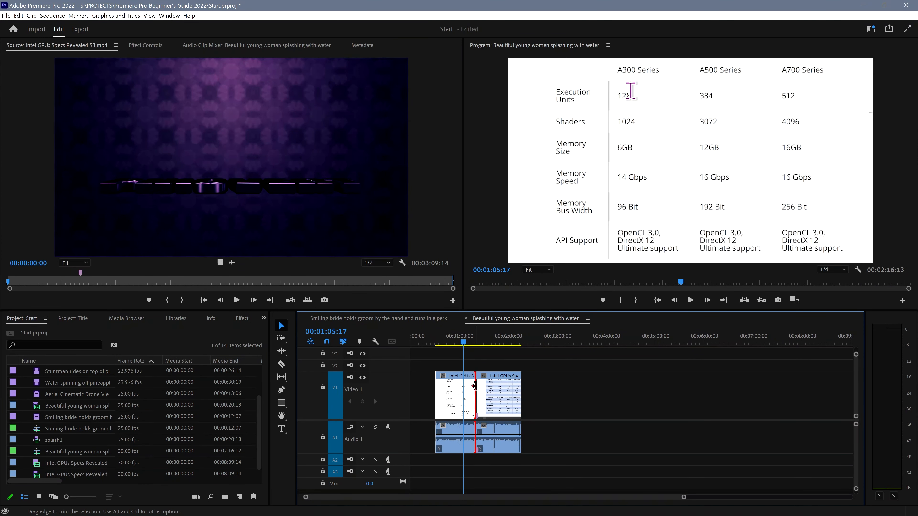
left_click(475, 343)
left_click_drag(477, 342, 472, 346)
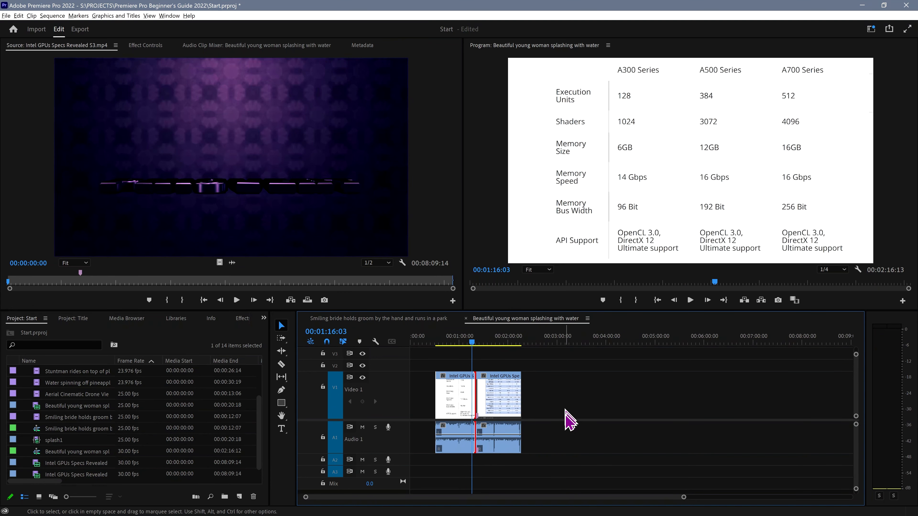
left_click(497, 417)
left_click(453, 392)
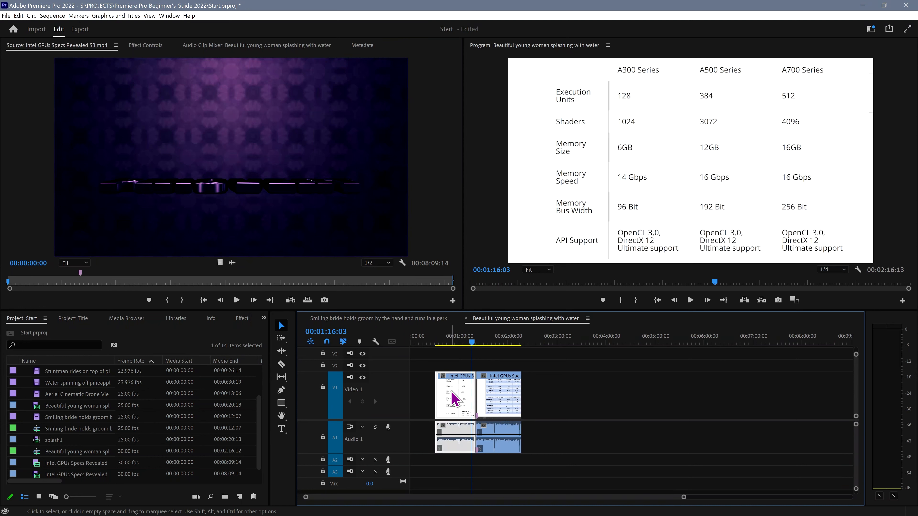
right_click(489, 392)
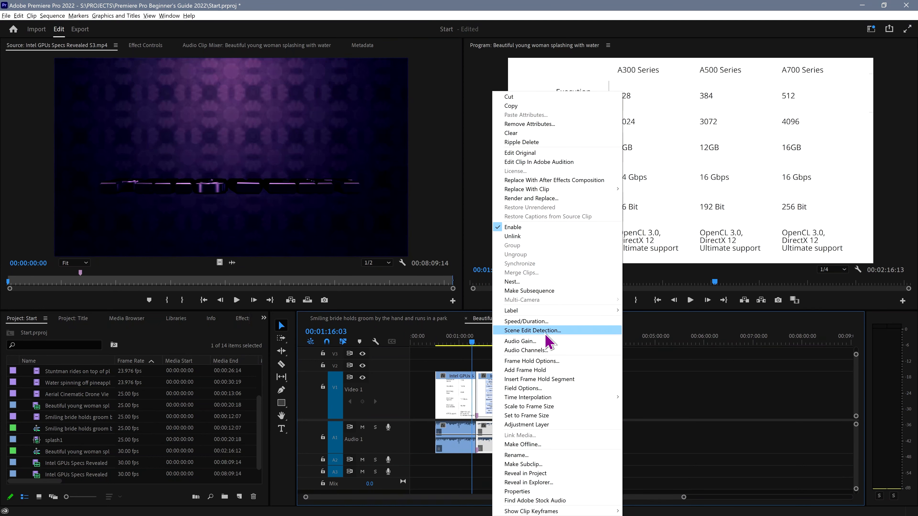
left_click(452, 412)
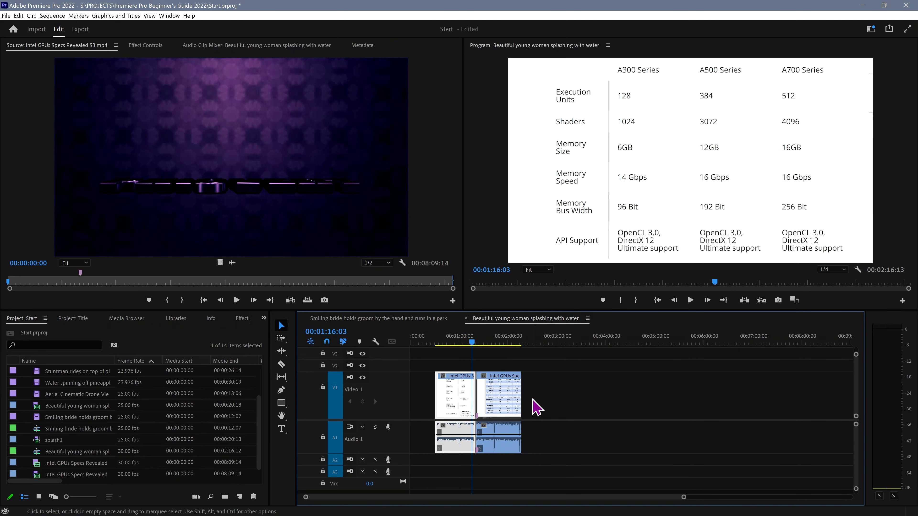
left_click(467, 401)
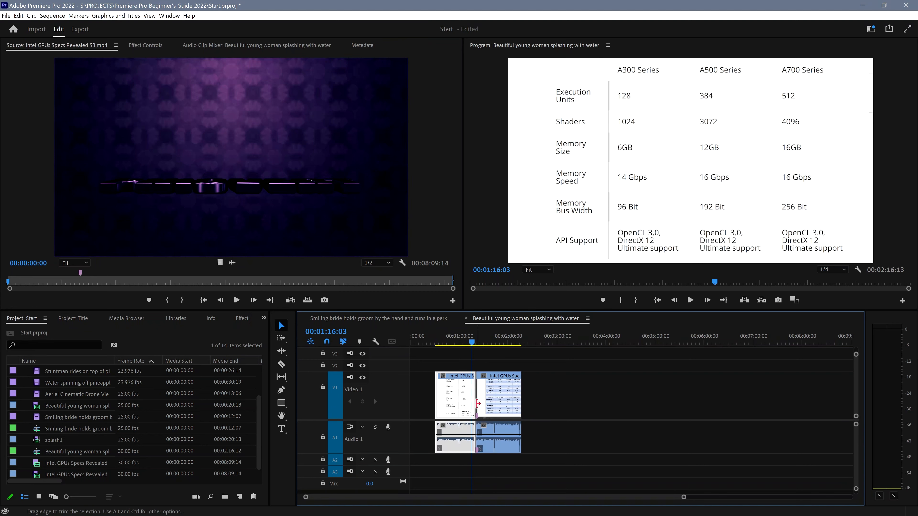
Move the first segment behind the second one, trying the move with snapping toggled, and leave a gap between them
left_click_drag(501, 408, 566, 398)
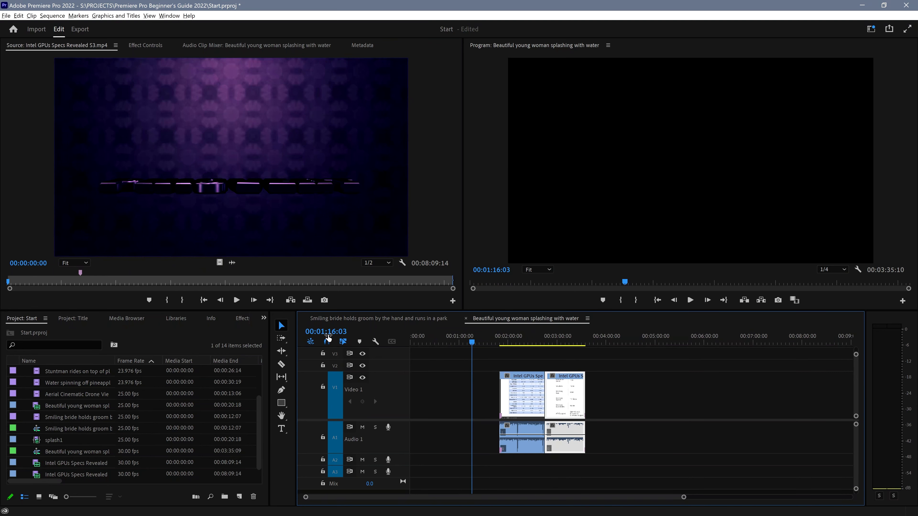
left_click(325, 344)
mouse_move(577, 407)
left_mouse_down()
mouse_move(592, 405)
mouse_move(569, 405)
mouse_move(577, 394)
mouse_move(560, 405)
mouse_move(553, 397)
mouse_move(589, 397)
left_mouse_up()
left_click(327, 341)
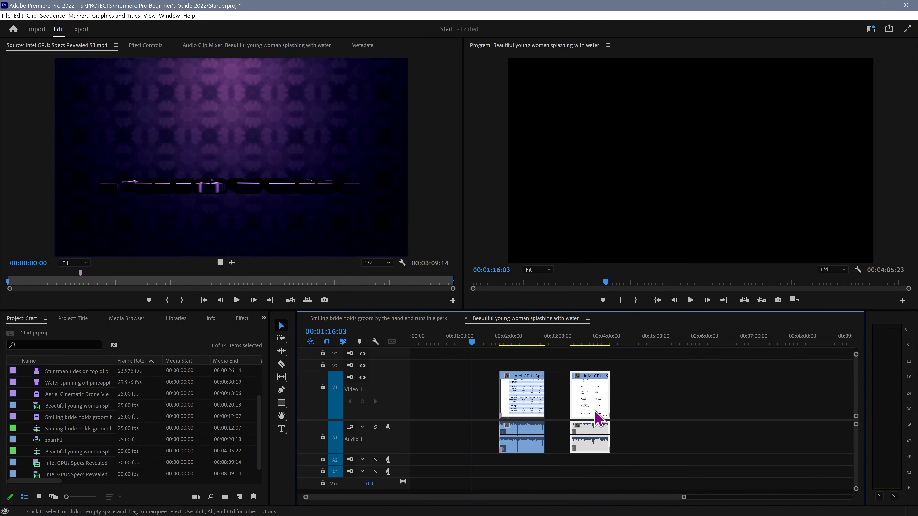
left_click_drag(579, 432, 592, 412)
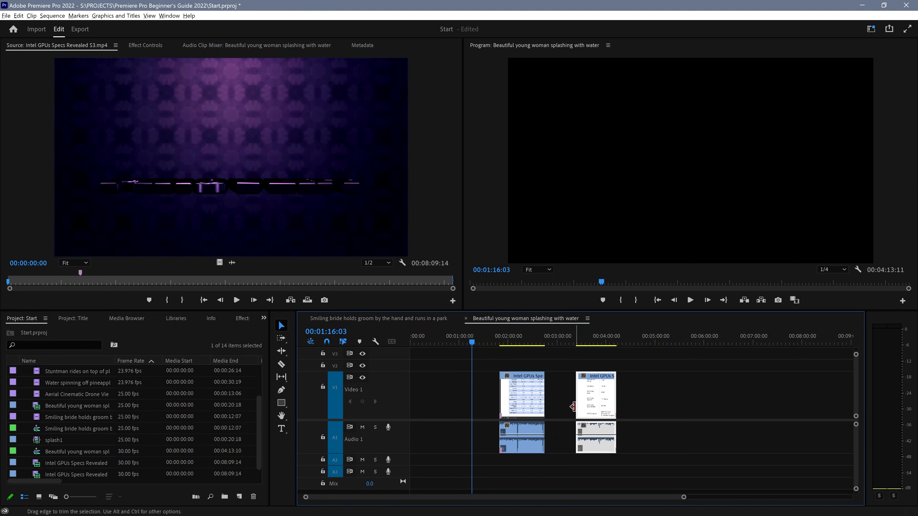
Trim the start of the separated last segment, and shorten the end of its video only, leaving its audio longer
left_click_drag(573, 406, 605, 400)
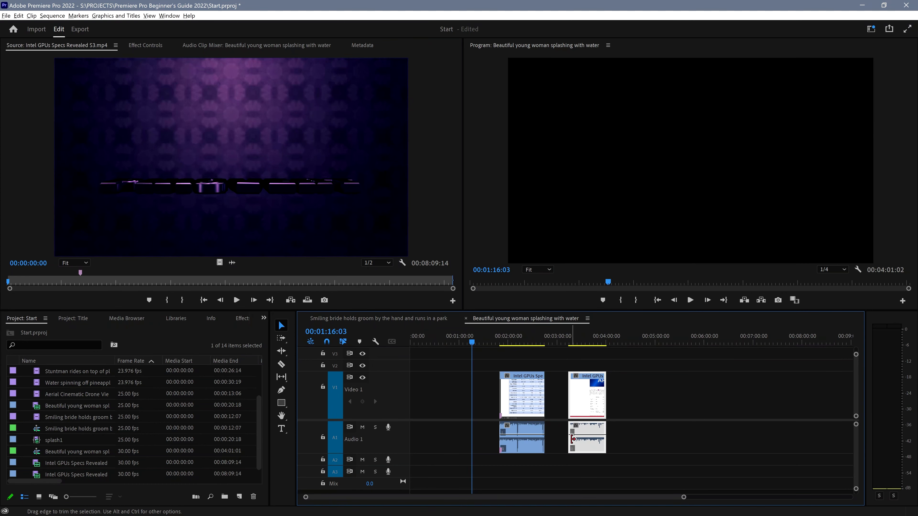
mouse_move(570, 441)
left_mouse_down()
mouse_move(581, 439)
mouse_move(570, 439)
left_mouse_up()
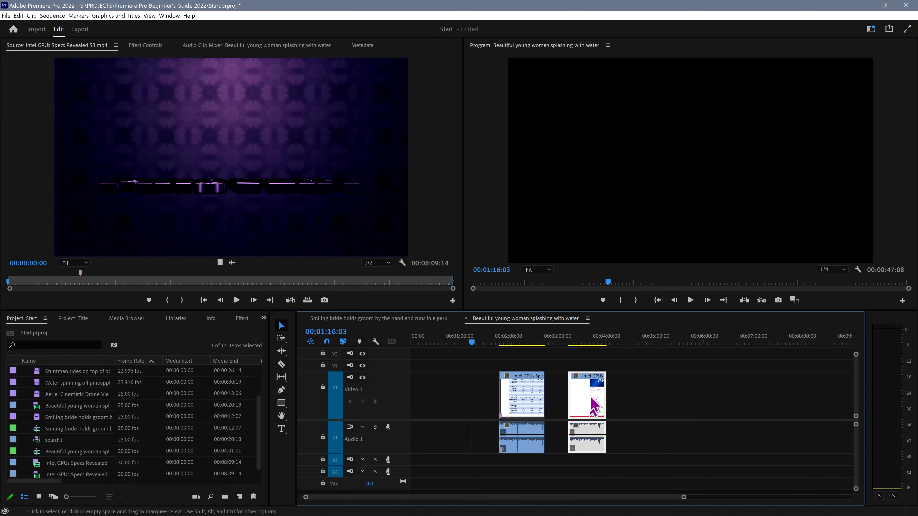
mouse_move(605, 399)
left_mouse_down()
mouse_move(589, 398)
mouse_move(617, 402)
mouse_move(587, 401)
left_mouse_up()
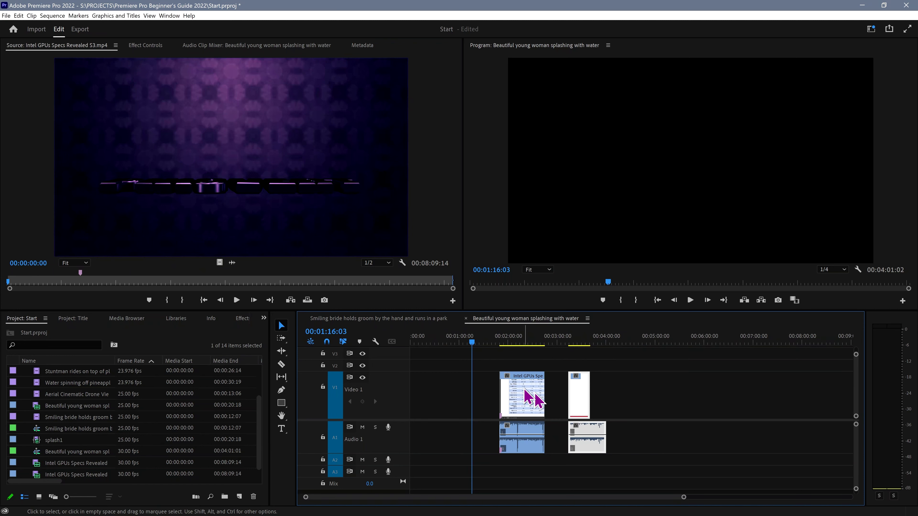
Stack the trimmed segment over the other one on tracks V2 and A2, and make the Audio 2 track taller
left_click(571, 402)
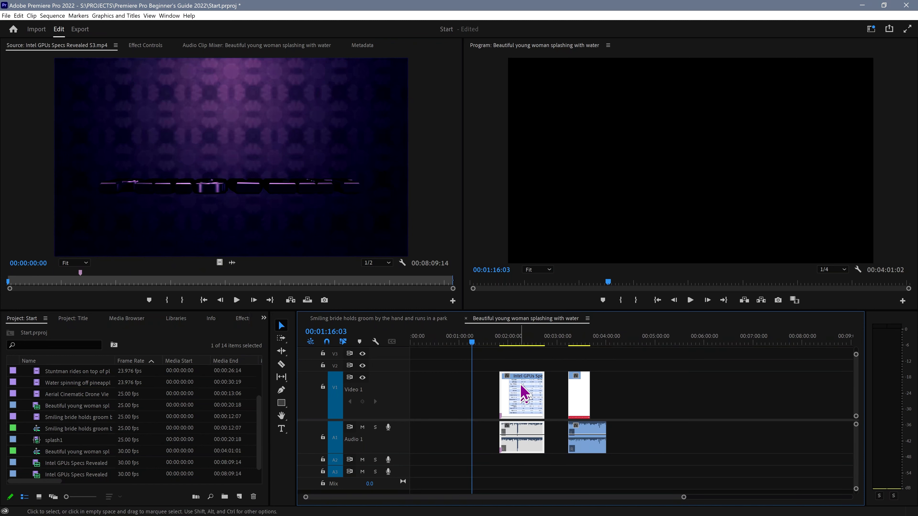
left_click_drag(583, 401, 517, 461)
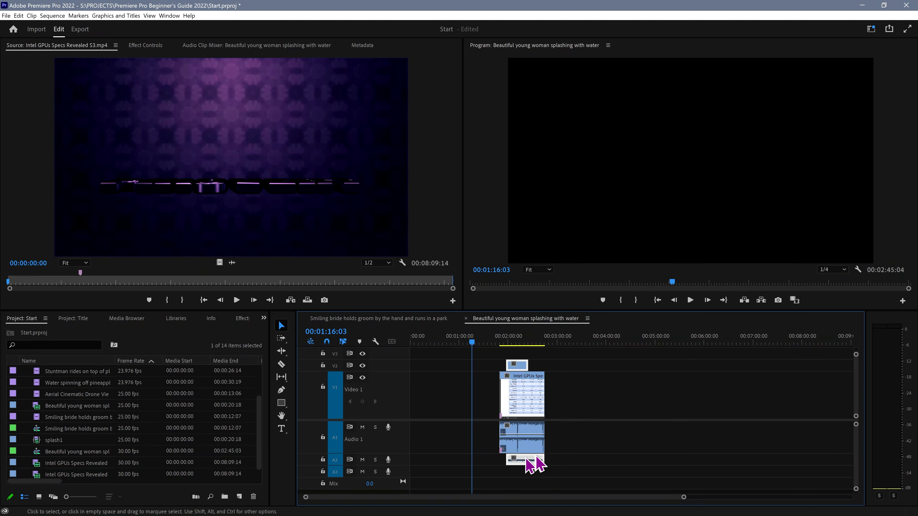
left_click_drag(399, 464, 400, 485)
Lower the Audio 1 clip's volume line to -999.0 dB, raise it to 15.0 dB, and bring it back near the middle
left_click_drag(526, 435, 522, 471)
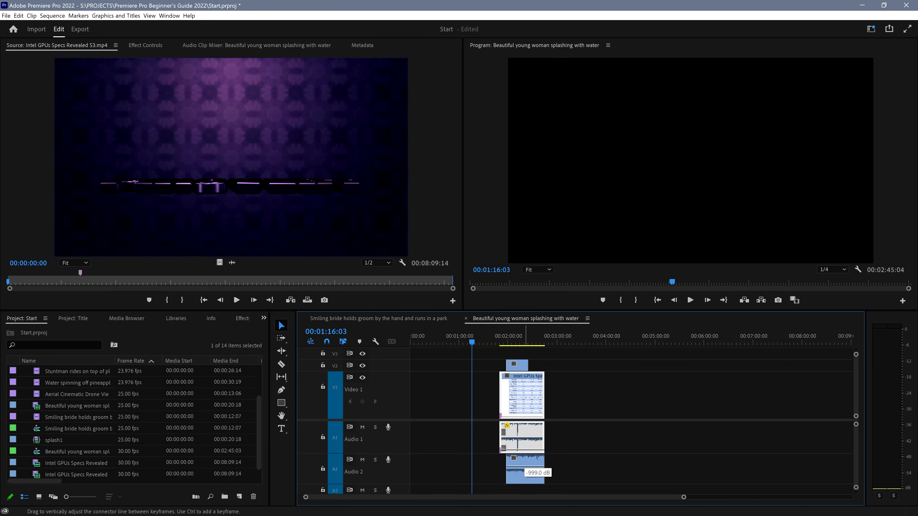
left_click_drag(523, 472, 527, 433)
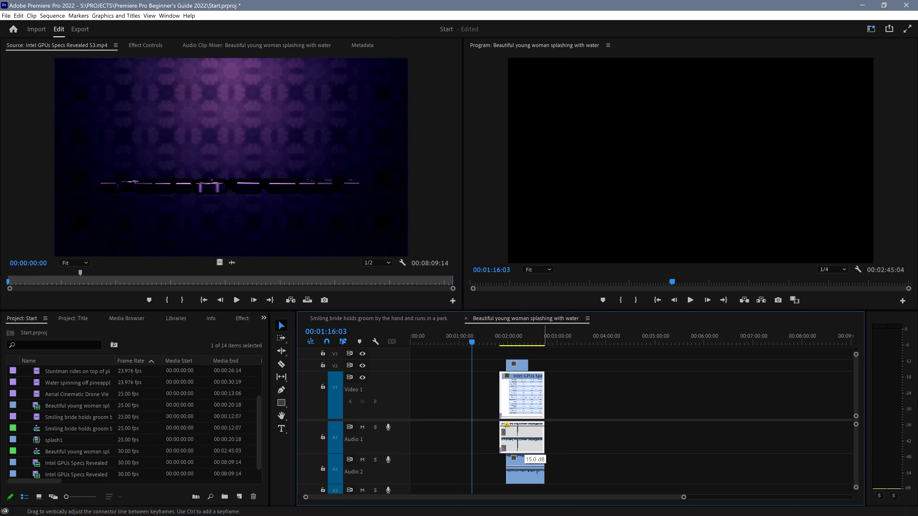
left_click_drag(523, 426, 523, 429)
left_click_drag(537, 436, 537, 431)
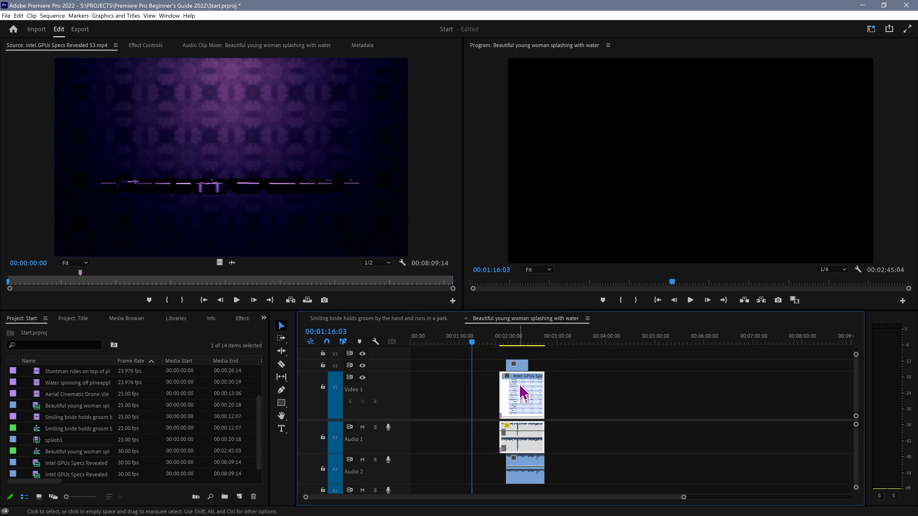
Extend the end of the Video 1 clip to about 00:04:04, and adjust the opacity line of the Video 2 clip
left_click_drag(540, 389, 608, 391)
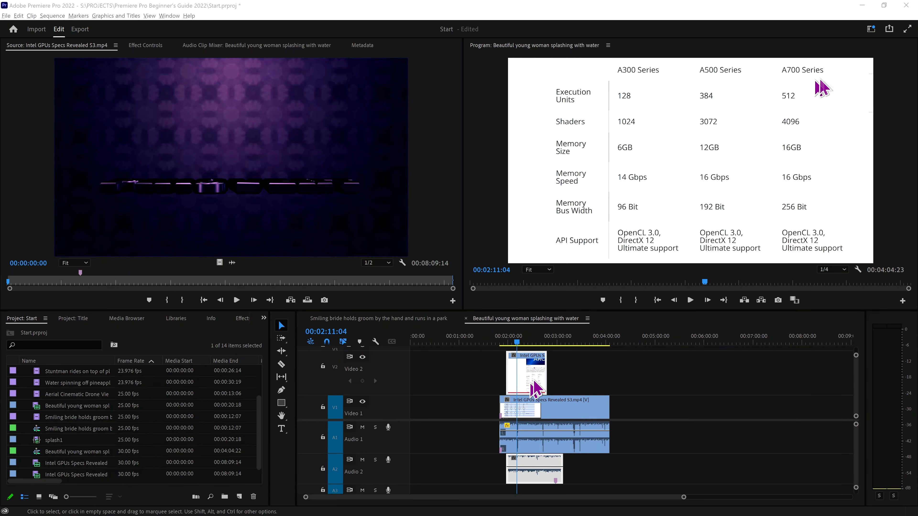
right_click(540, 370)
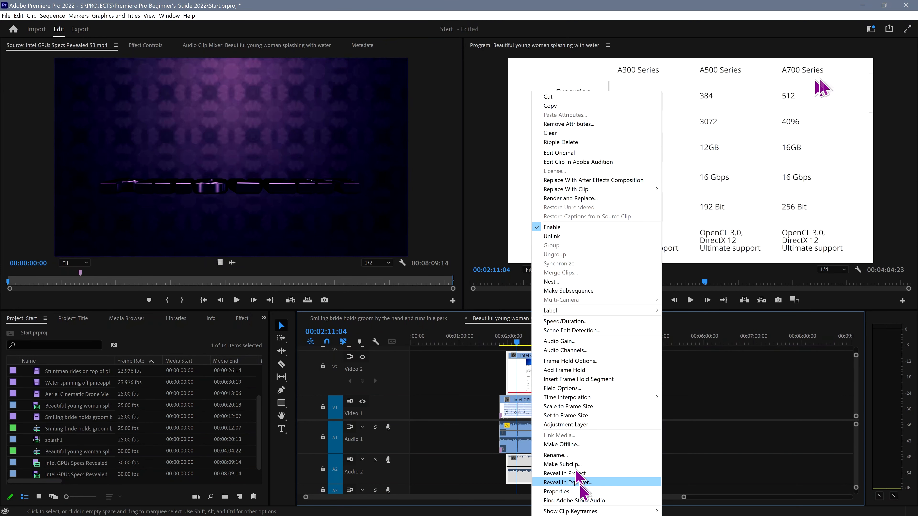
mouse_move(578, 512)
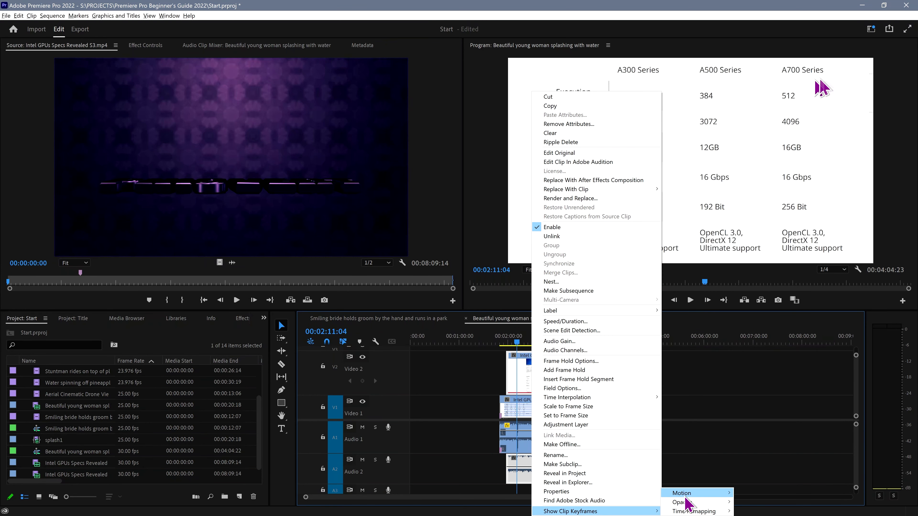
mouse_move(683, 495)
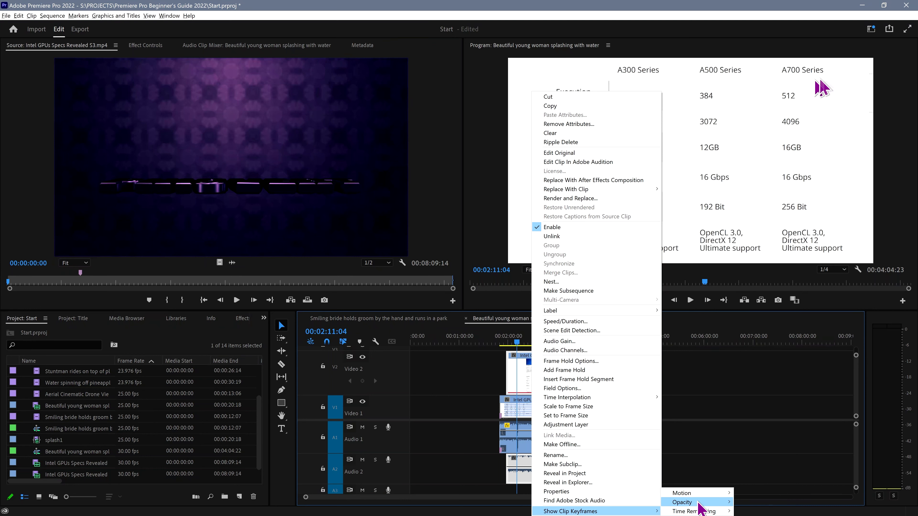
left_click(747, 507)
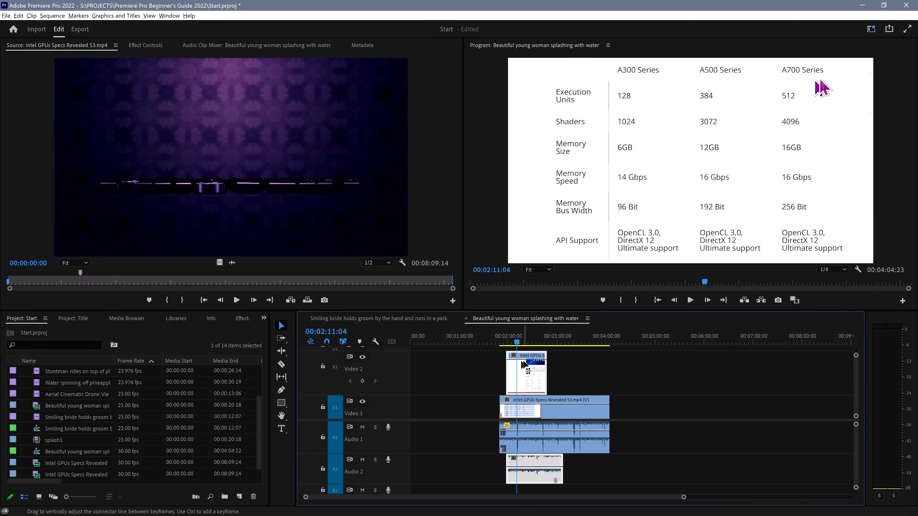
mouse_move(529, 360)
left_mouse_down()
mouse_move(529, 380)
mouse_move(531, 365)
left_mouse_up()
left_click_drag(525, 406, 528, 357)
Move the Video 2 clip down onto Video 1 directly before the other clip, and apply an Additive Dissolve at their cut
left_click_drag(524, 359, 484, 407)
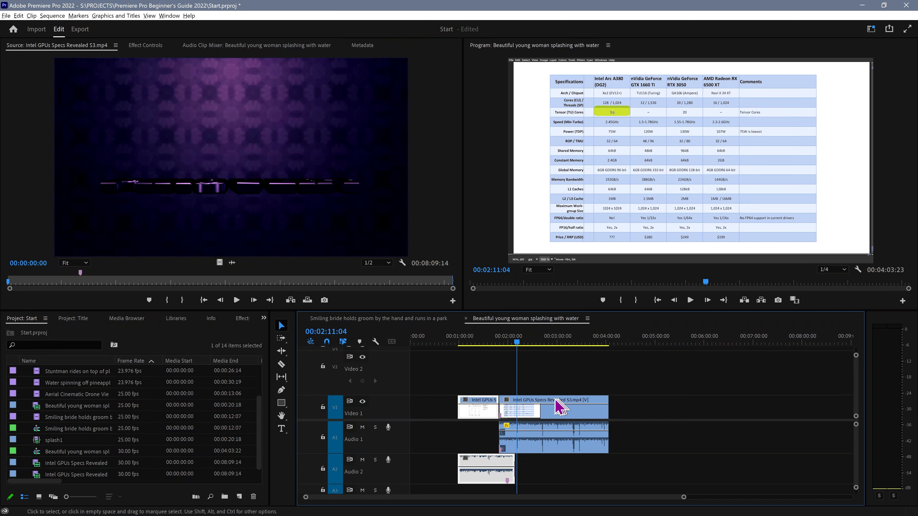
left_click(243, 320)
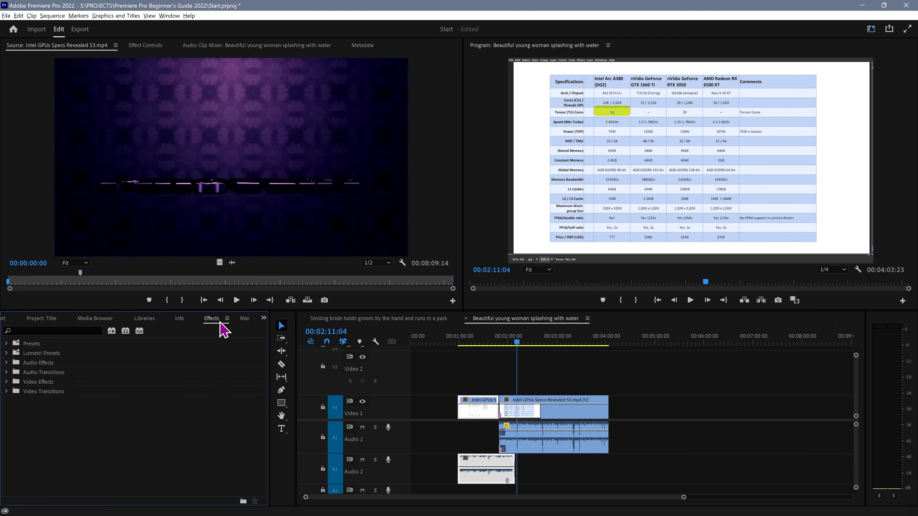
left_click(6, 392)
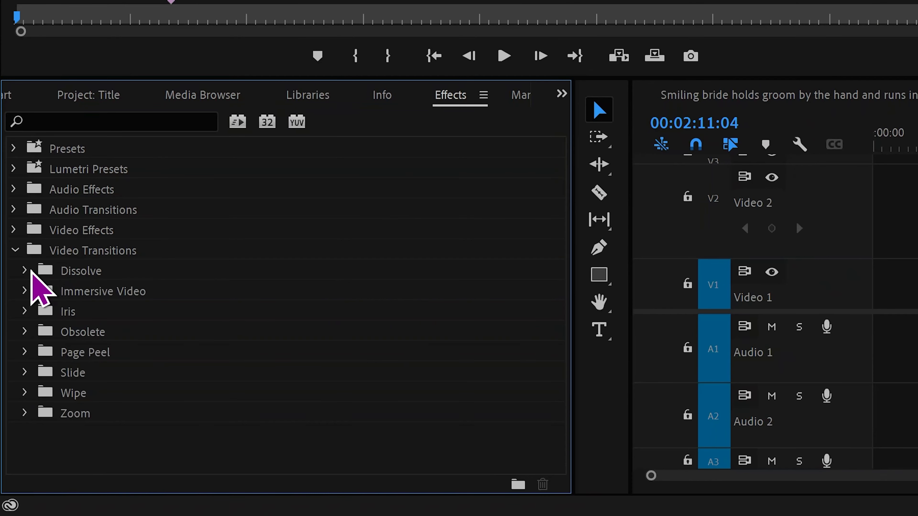
left_click(14, 401)
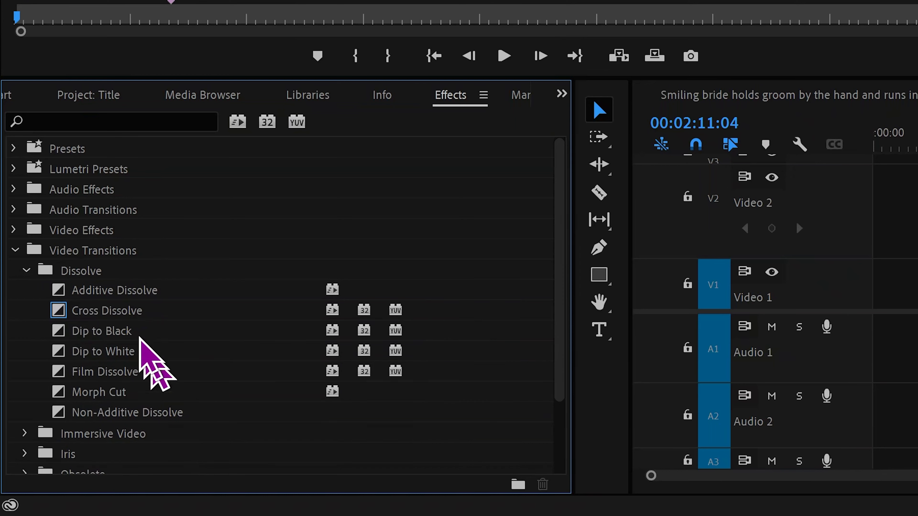
left_click_drag(120, 294, 799, 311)
left_click_drag(476, 433, 542, 413)
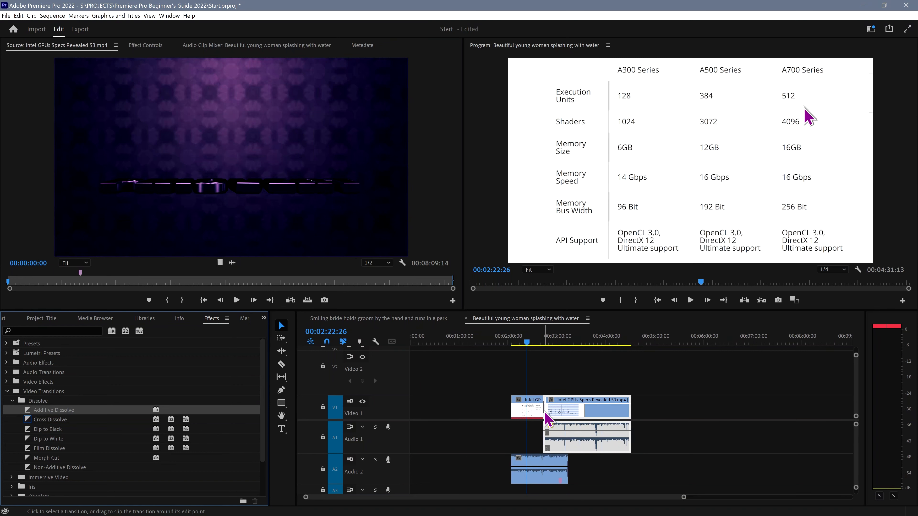
Lengthen the Additive Dissolve between the two Video 1 clips to about 9 seconds
scroll(547, 419, "up", 10)
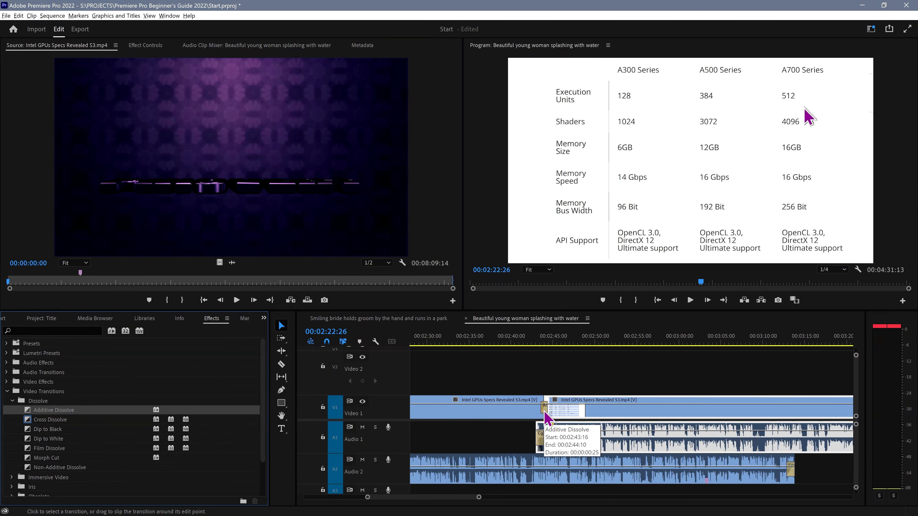
scroll(546, 420, "up", 4)
left_click_drag(552, 409, 656, 409)
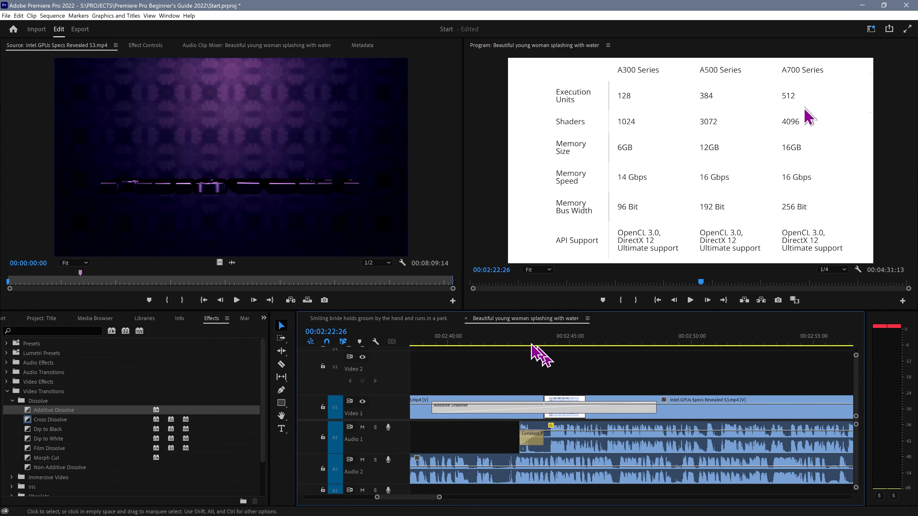
scroll(520, 363, "down", 8)
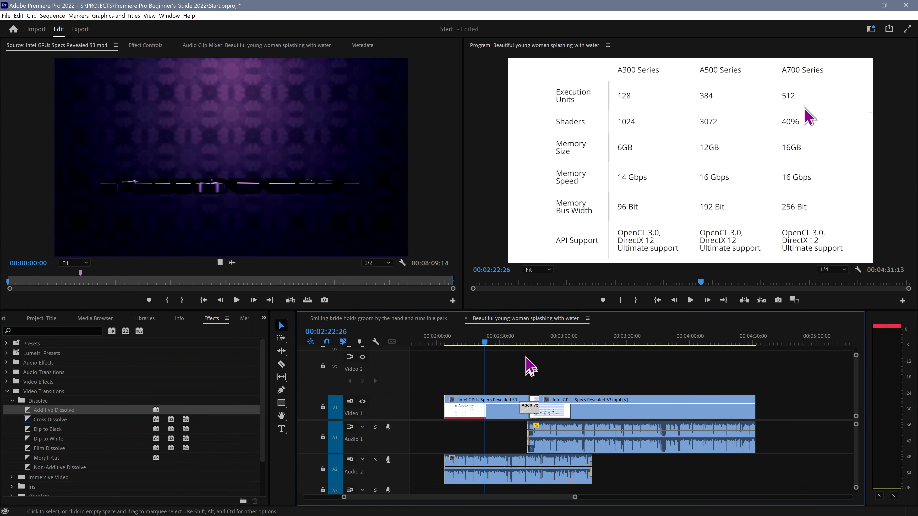
Scrub the playhead across the Additive Dissolve to 00:02:51:11 to preview it, and browse the other video transitions
left_click(527, 342)
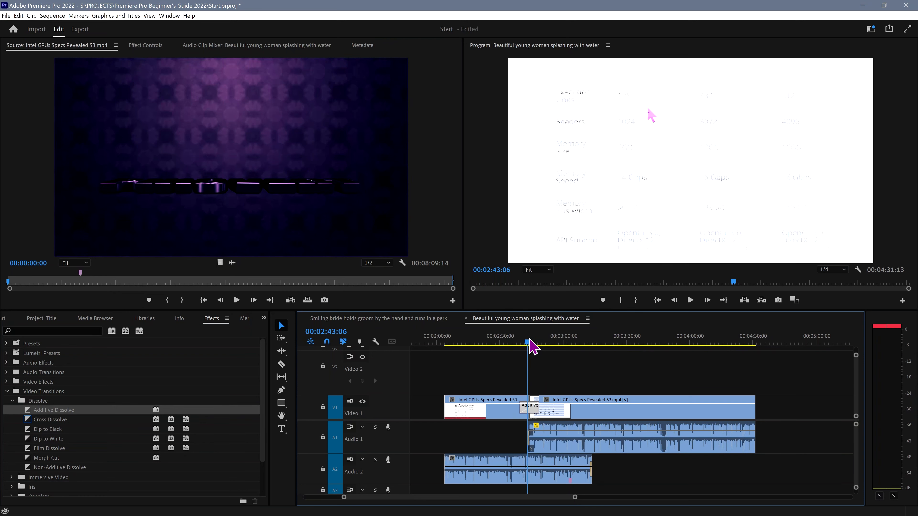
left_click_drag(529, 341, 550, 362)
left_click(605, 415)
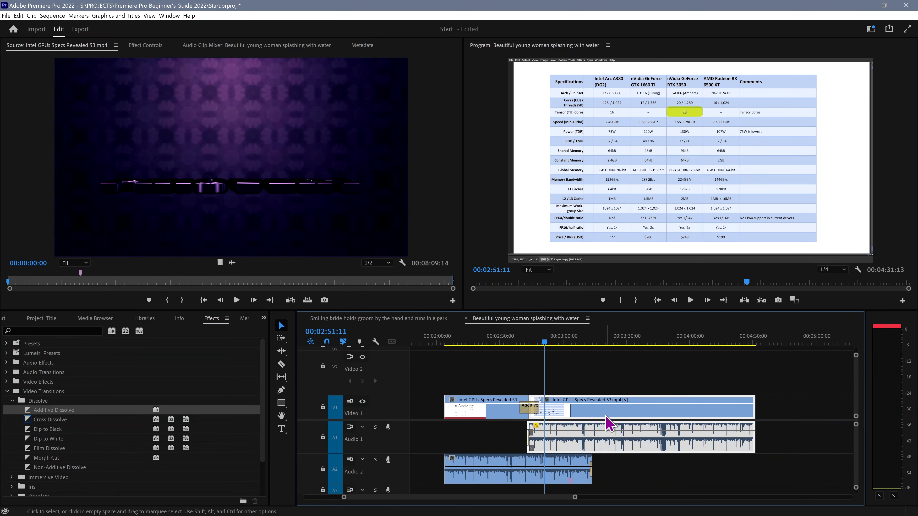
scroll(48, 413, "down", 1)
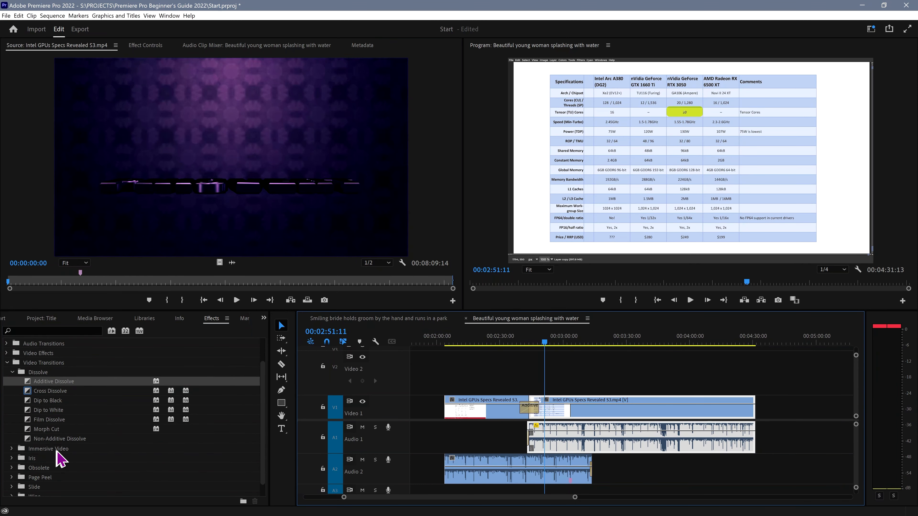
scroll(59, 447, "up", 1)
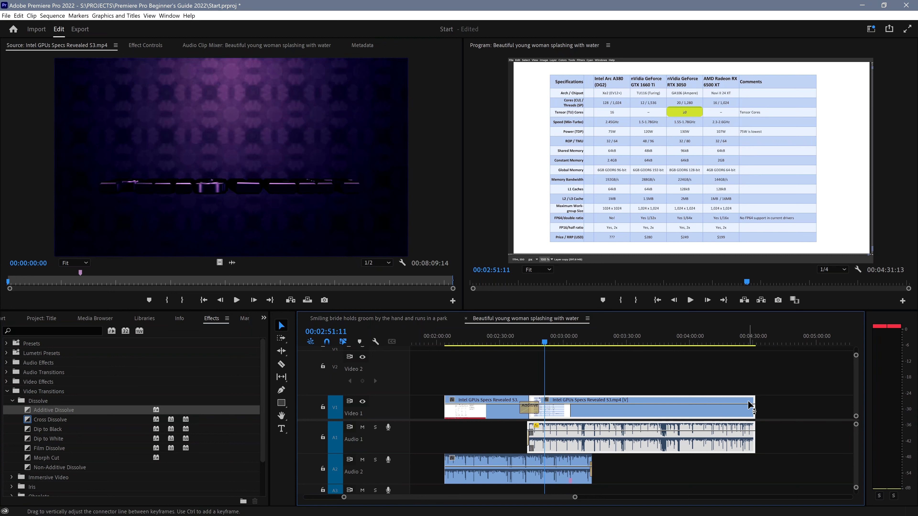
Add two volume keyframes near the end of the Audio 1 clip and lower the last one to fade the sound out
left_click(723, 430, "ctrl")
left_click(734, 431, "ctrl")
left_click_drag(734, 431, 744, 446)
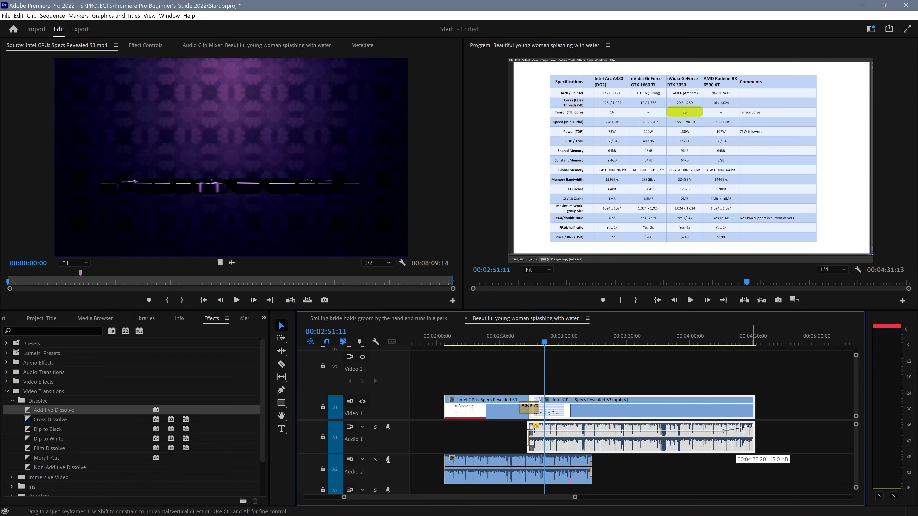
left_click_drag(747, 426, 737, 440)
left_click_drag(725, 433, 754, 450)
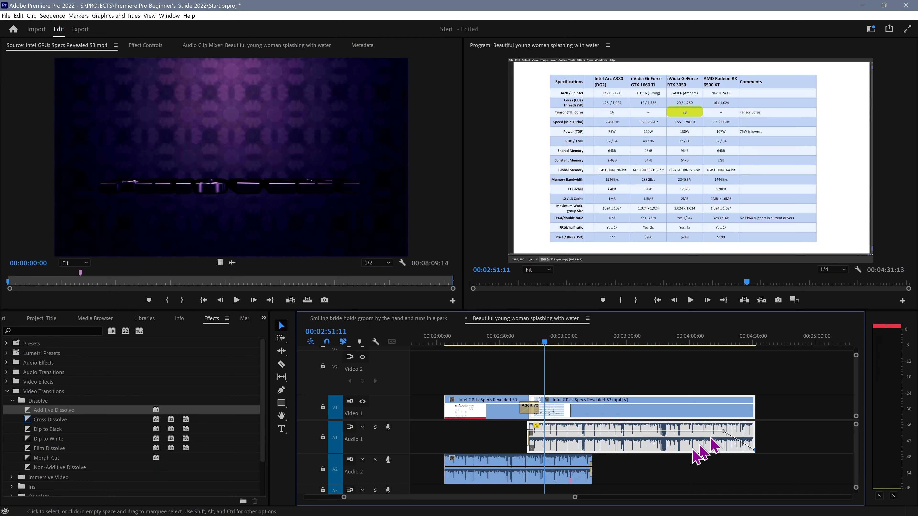
scroll(628, 448, "up", 1)
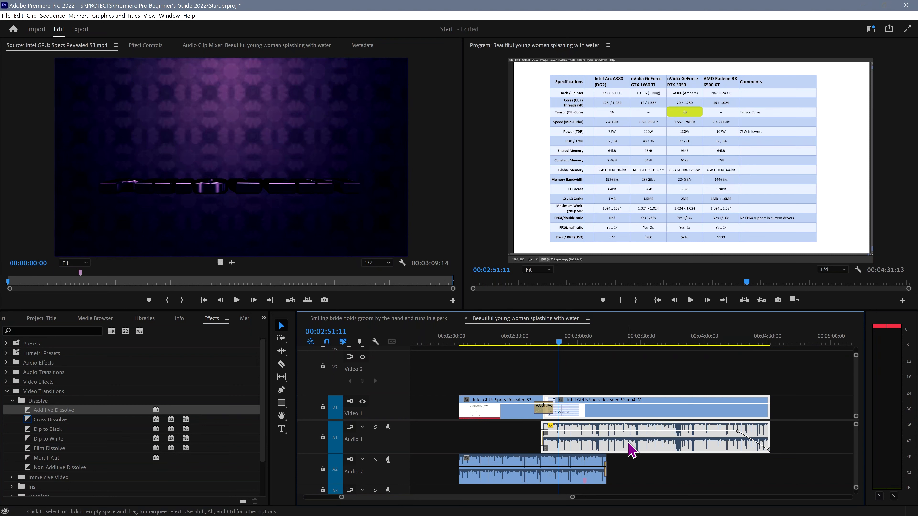
Move all the clips together to the start of the sequence and place the playhead at 00:01:25:00
left_click_drag(442, 374, 537, 435)
scroll(532, 427, "down", 5)
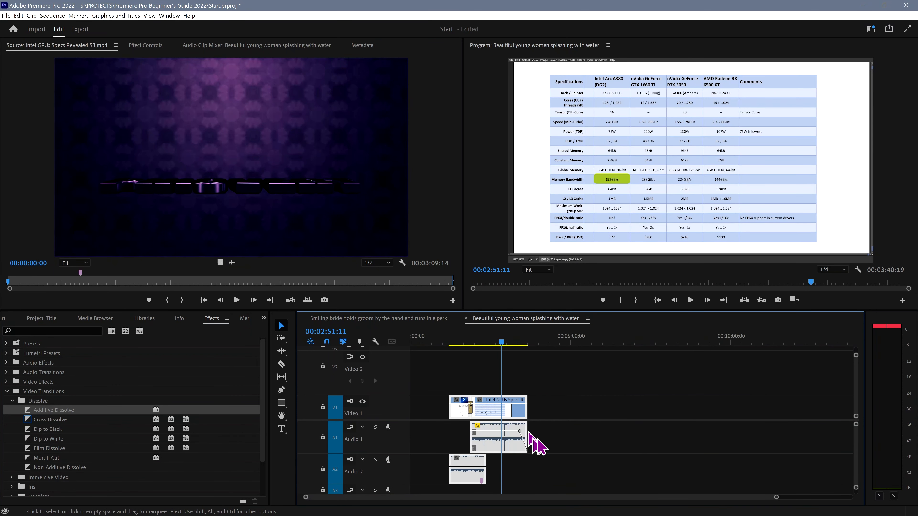
left_click_drag(510, 404, 450, 421)
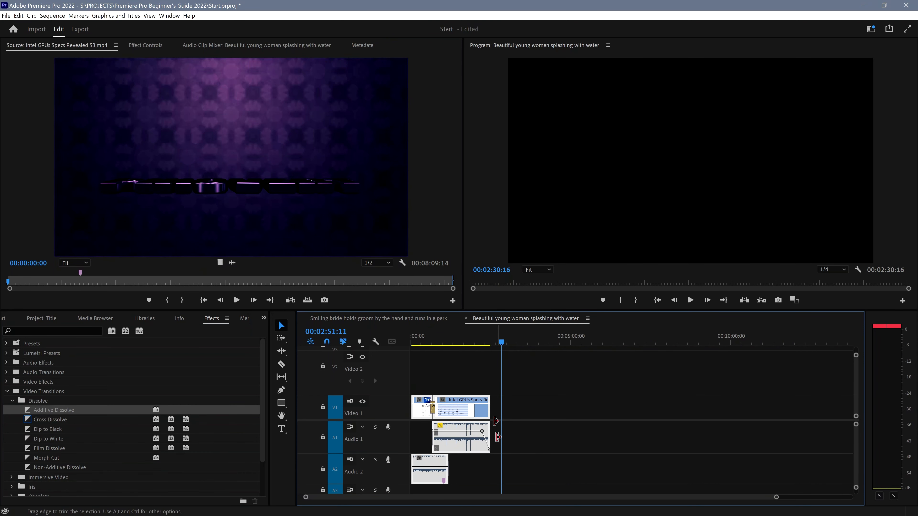
mouse_move(467, 341)
left_mouse_down()
mouse_move(430, 342)
mouse_move(455, 342)
left_mouse_up()
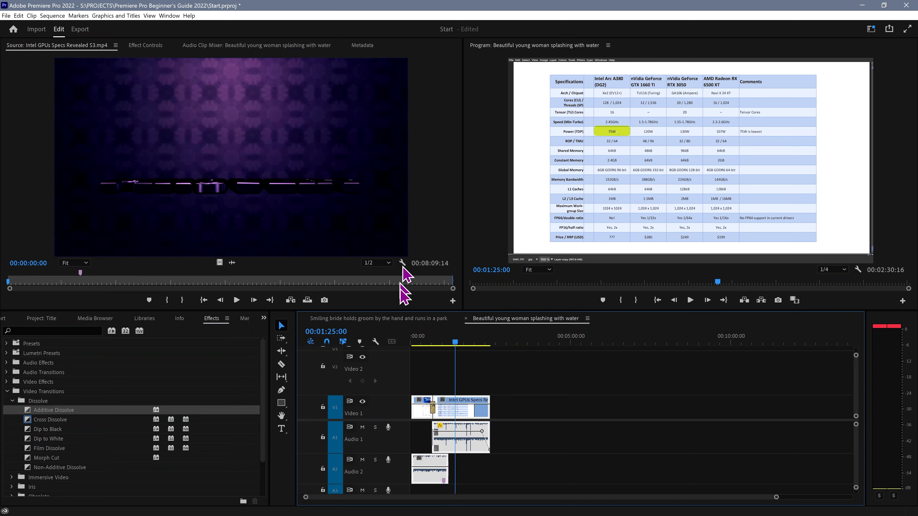
left_click(7, 16)
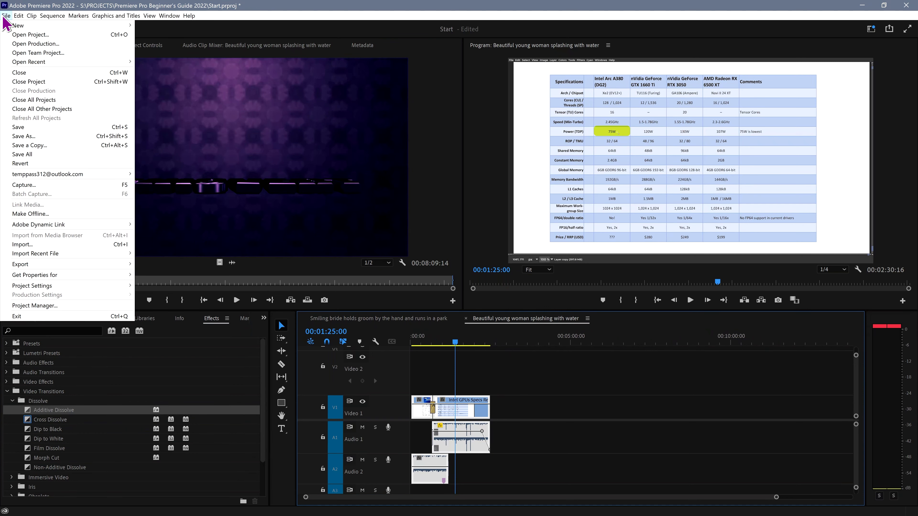
mouse_move(40, 267)
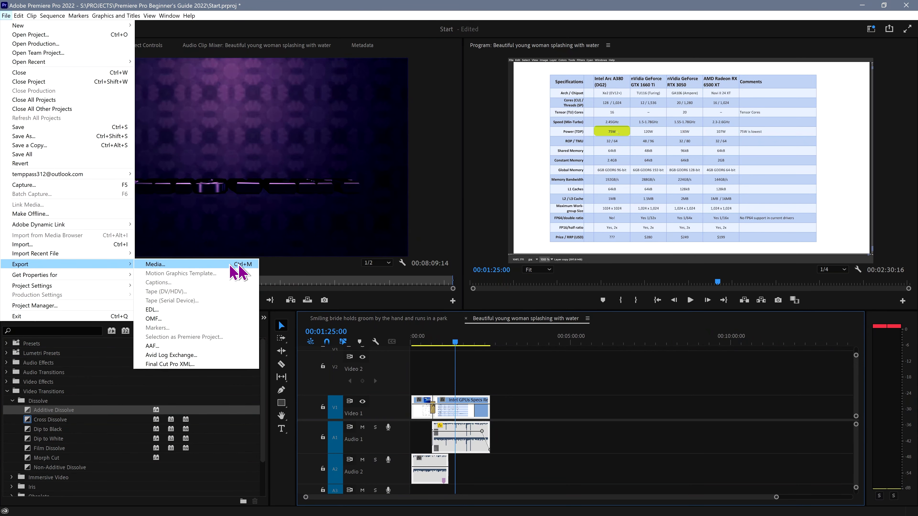
left_click(554, 413)
left_click(549, 414)
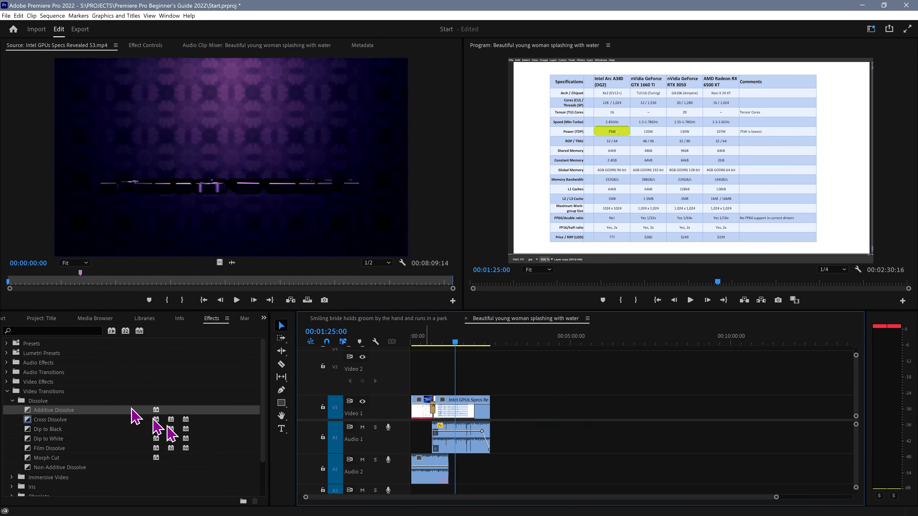
Collapse the Video Transitions folder, view the Smiling bride sequence, and return to the Beautiful young woman sequence
left_click(7, 392)
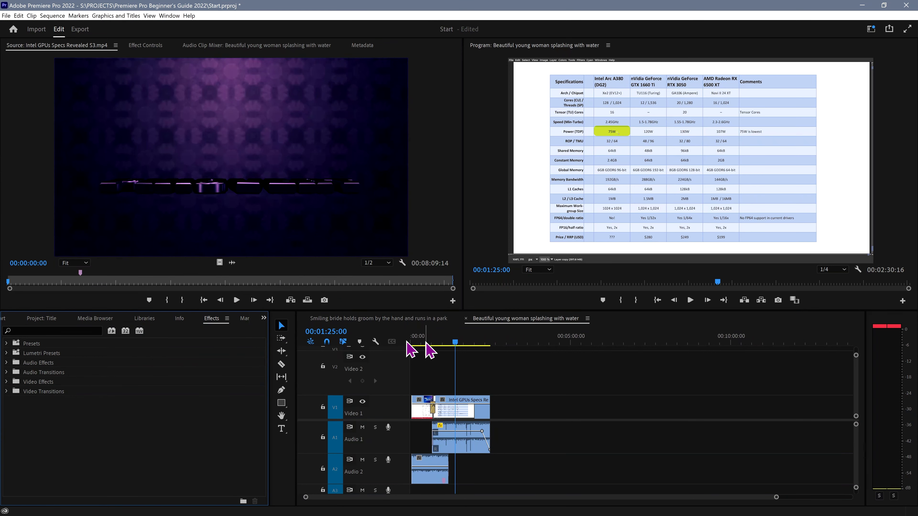
left_click(411, 320)
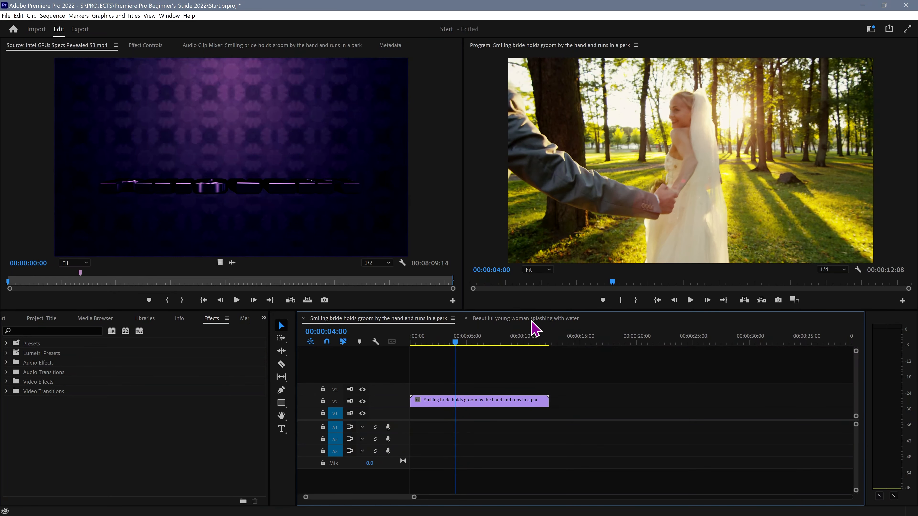
left_click(531, 321)
scroll(30, 324, "up", 1)
scroll(31, 323, "up", 4)
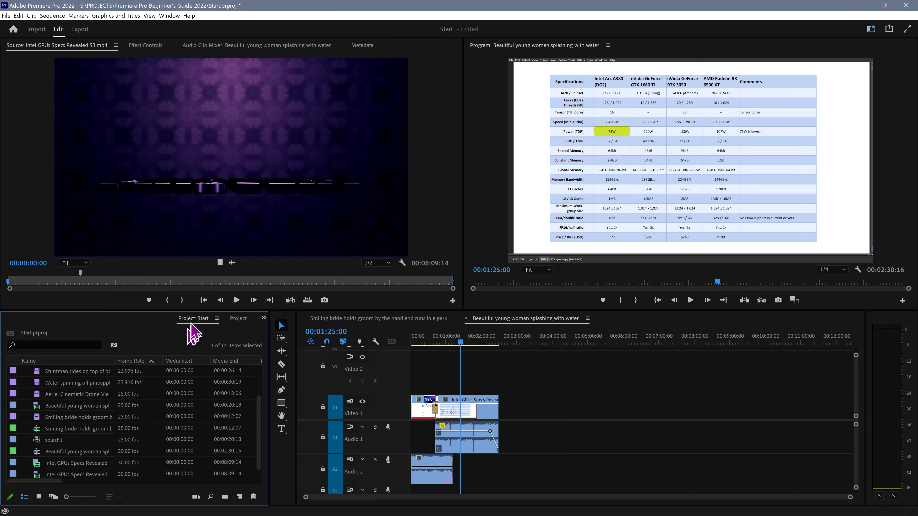
Select the Smiling bride holds groom sequence among the project items and open its media export settings
scroll(170, 358, "down", 1)
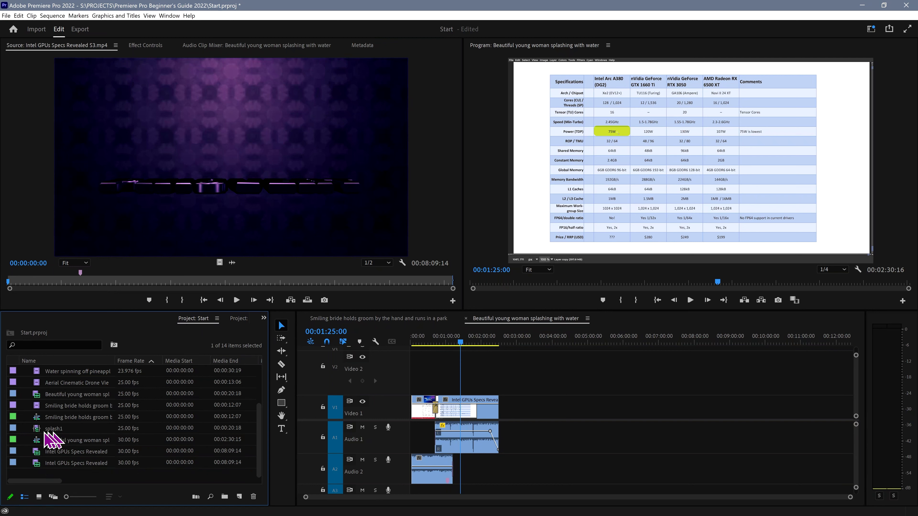
left_click(49, 462)
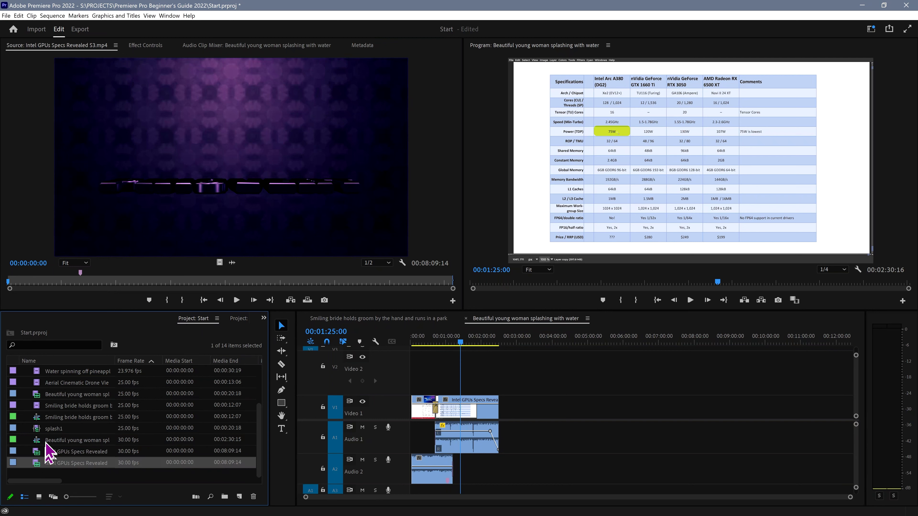
left_click(55, 418)
right_click(75, 417)
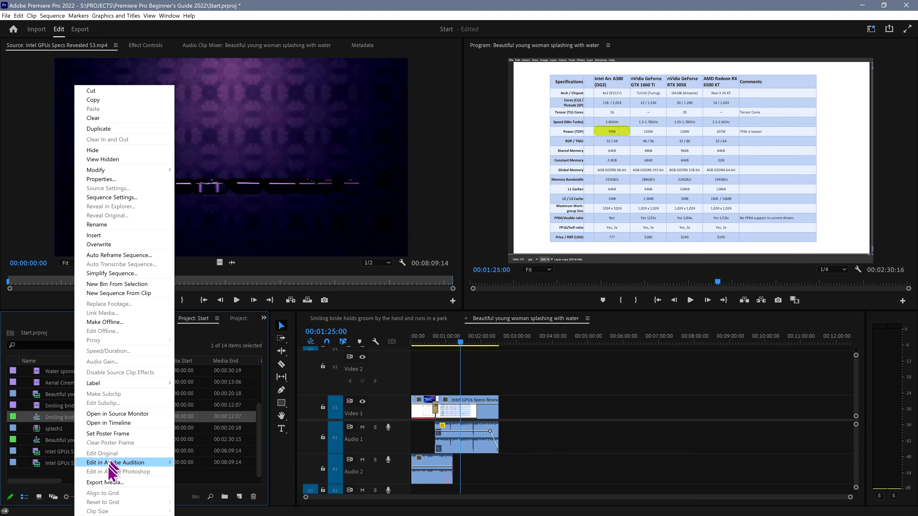
left_click(105, 482)
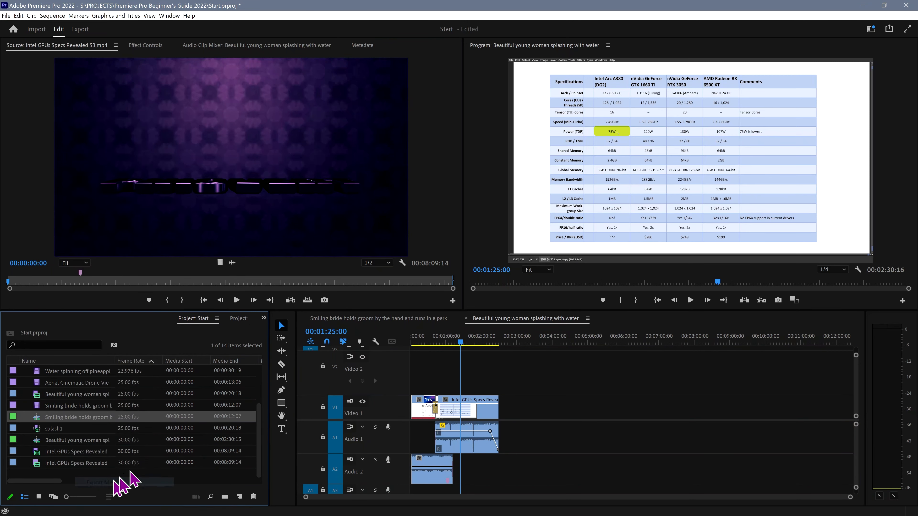